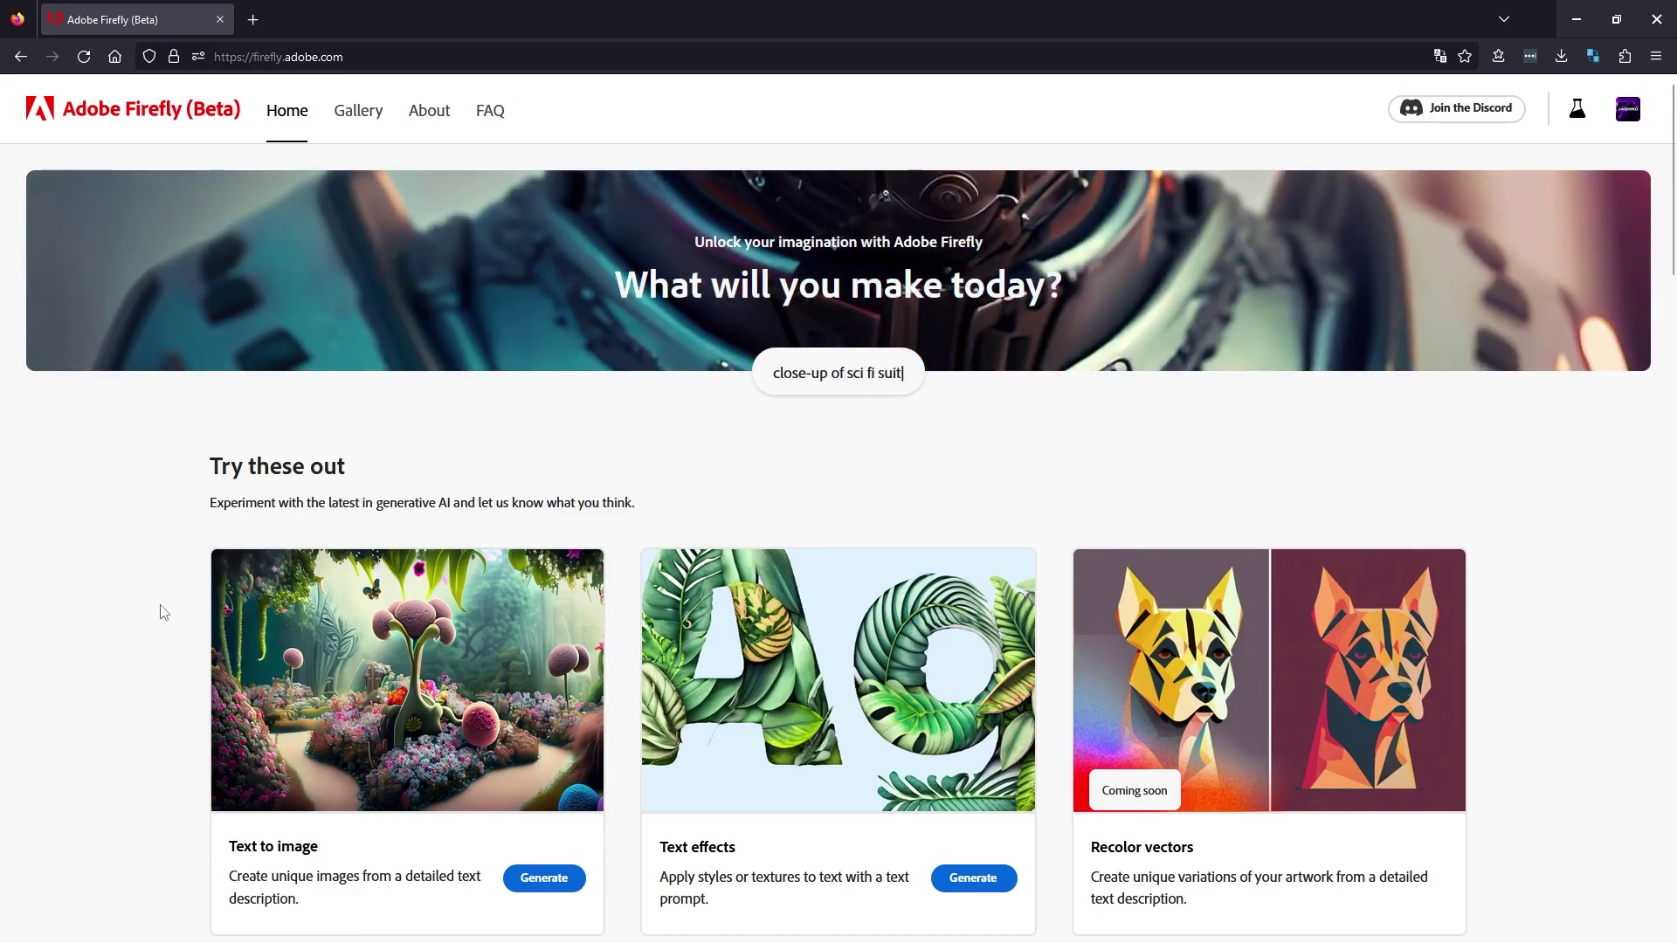
Open Firefly's Text to image generator from its card on the home page
{"action": "scroll", "coordinate": [116, 599], "scroll_direction": "down", "scroll_amount": 1}
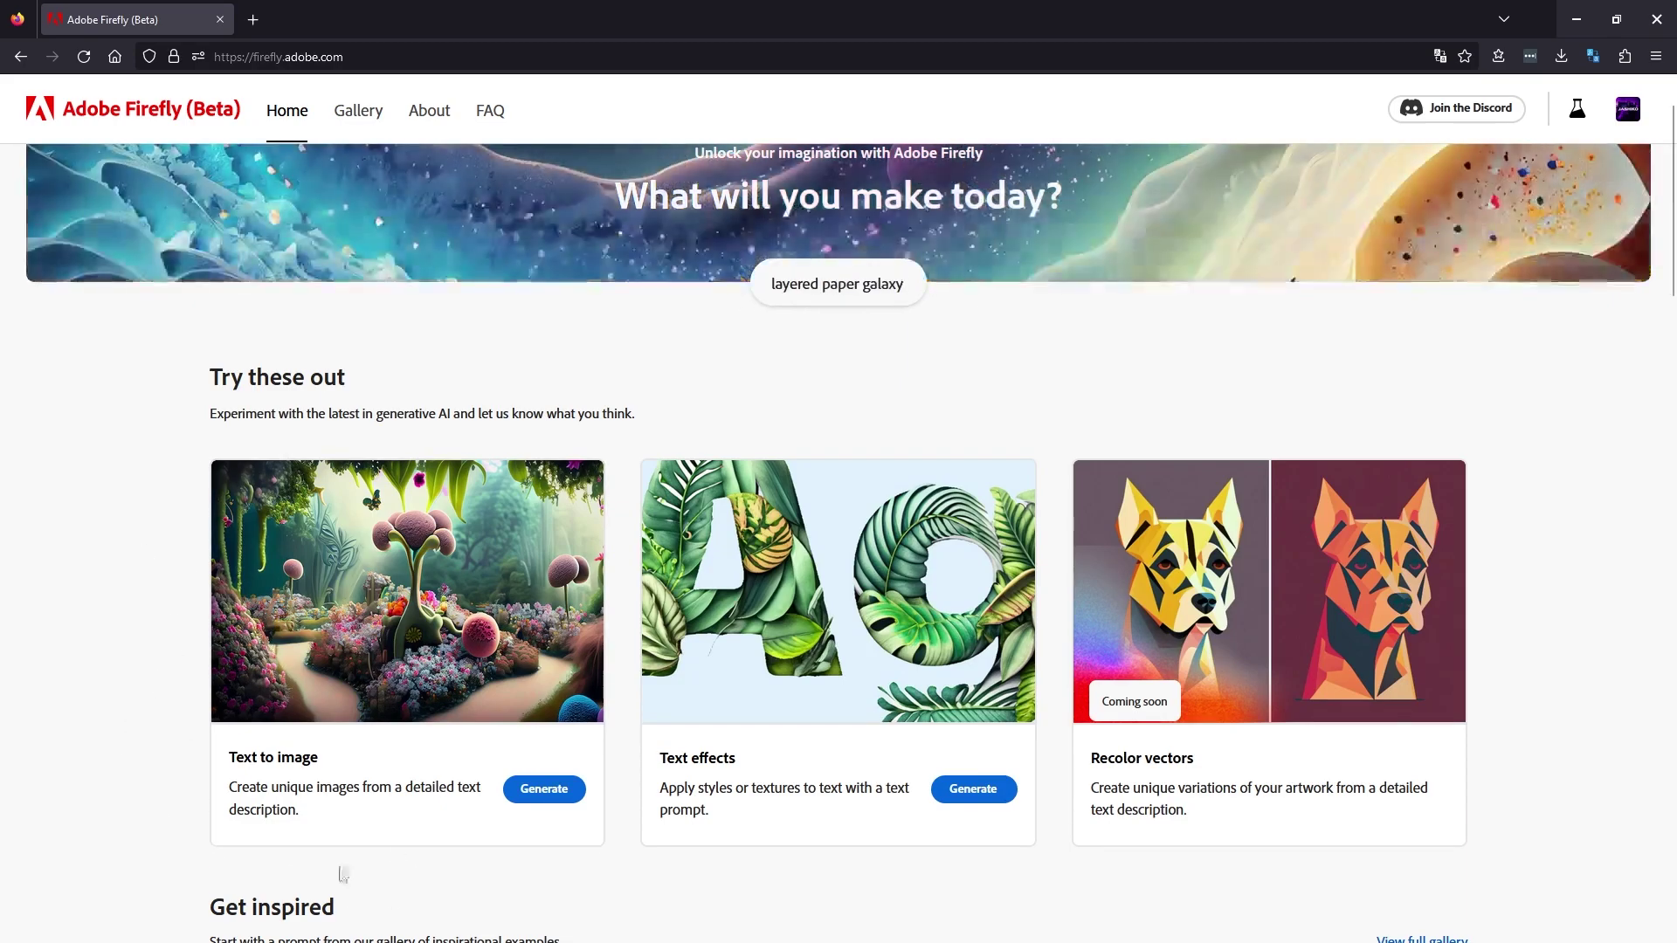
{"action": "left_click", "coordinate": [511, 814]}
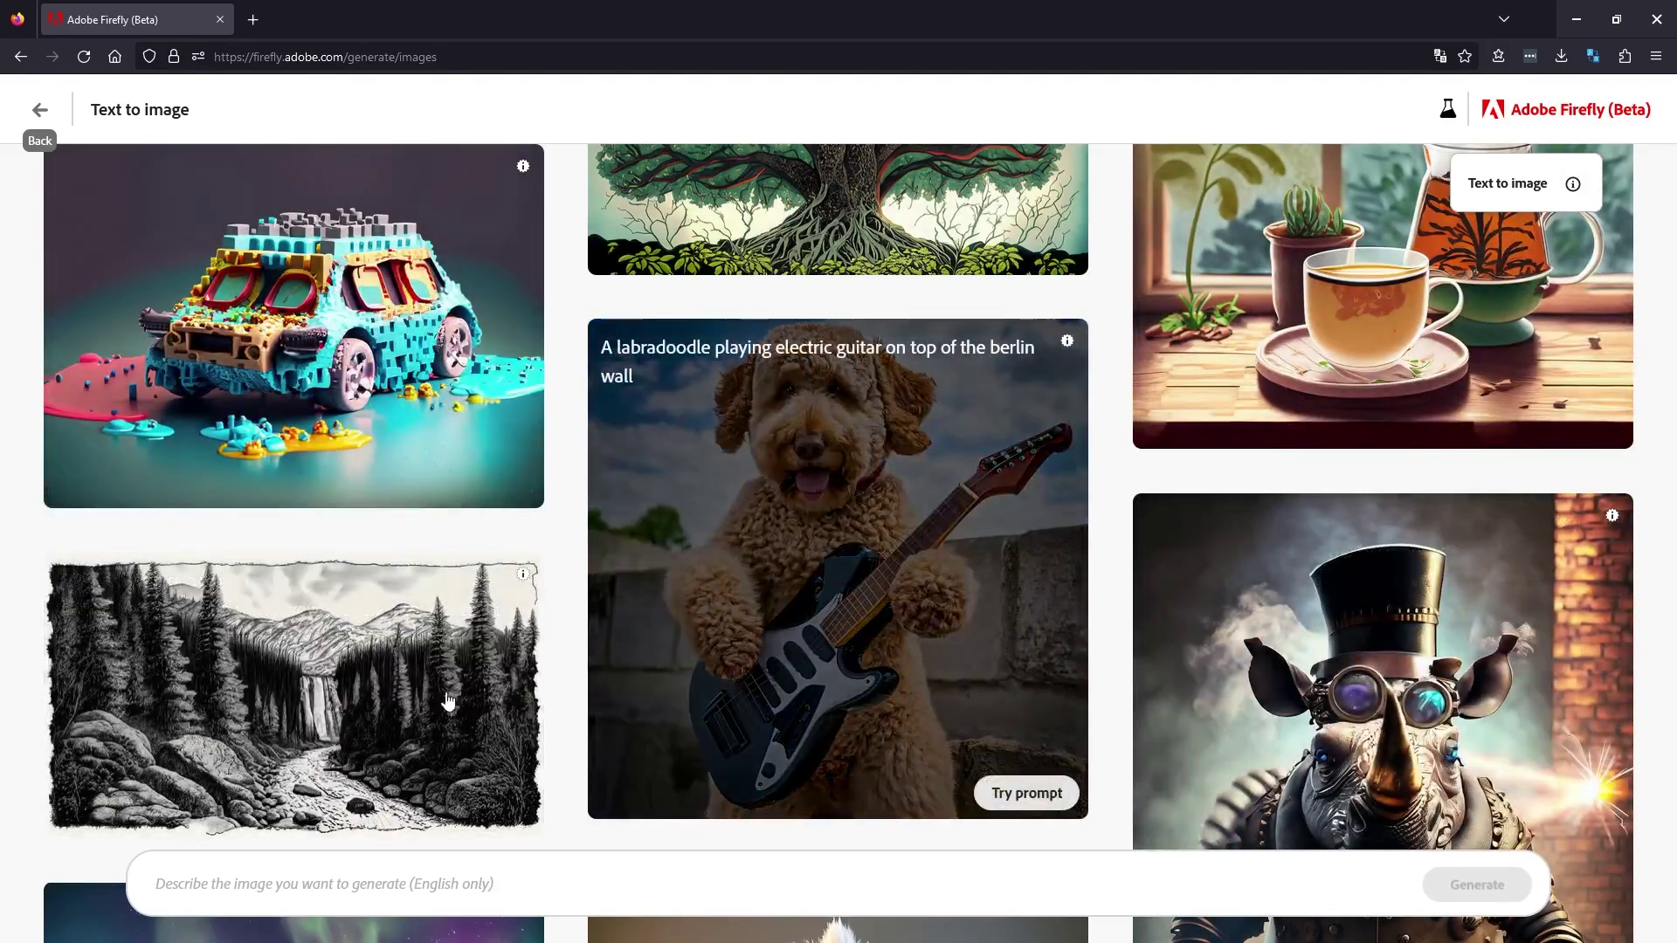
Close the open Lexica image and browse the gallery grid
{"action": "left_click", "coordinate": [355, 884]}
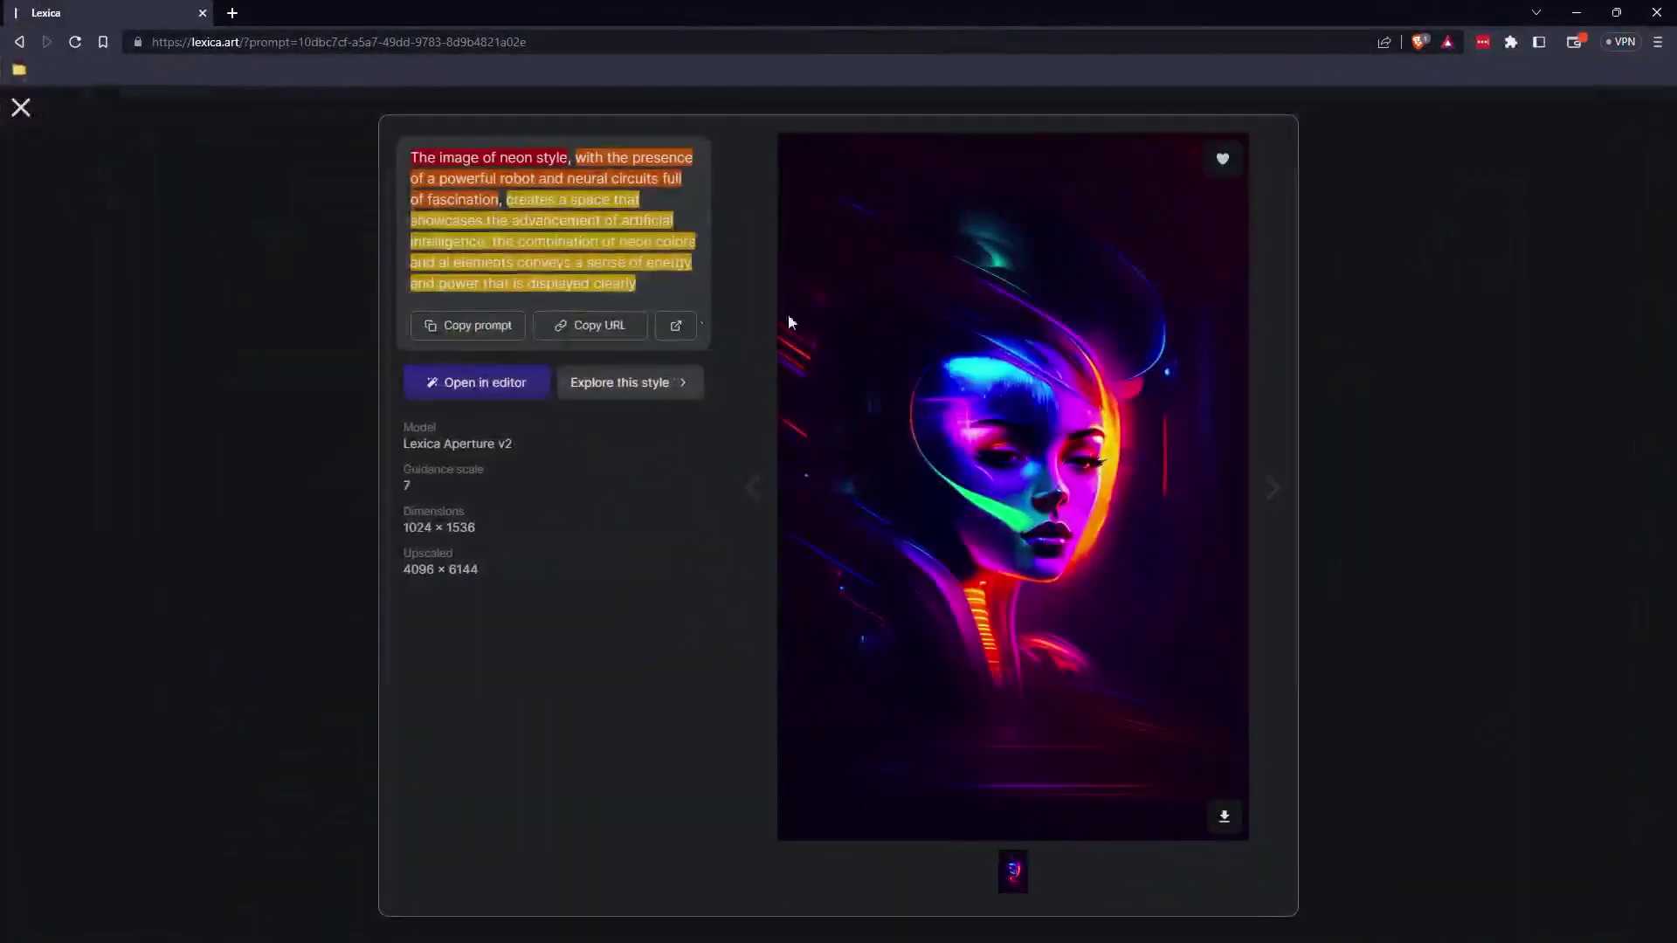
{"action": "left_click", "coordinate": [21, 109]}
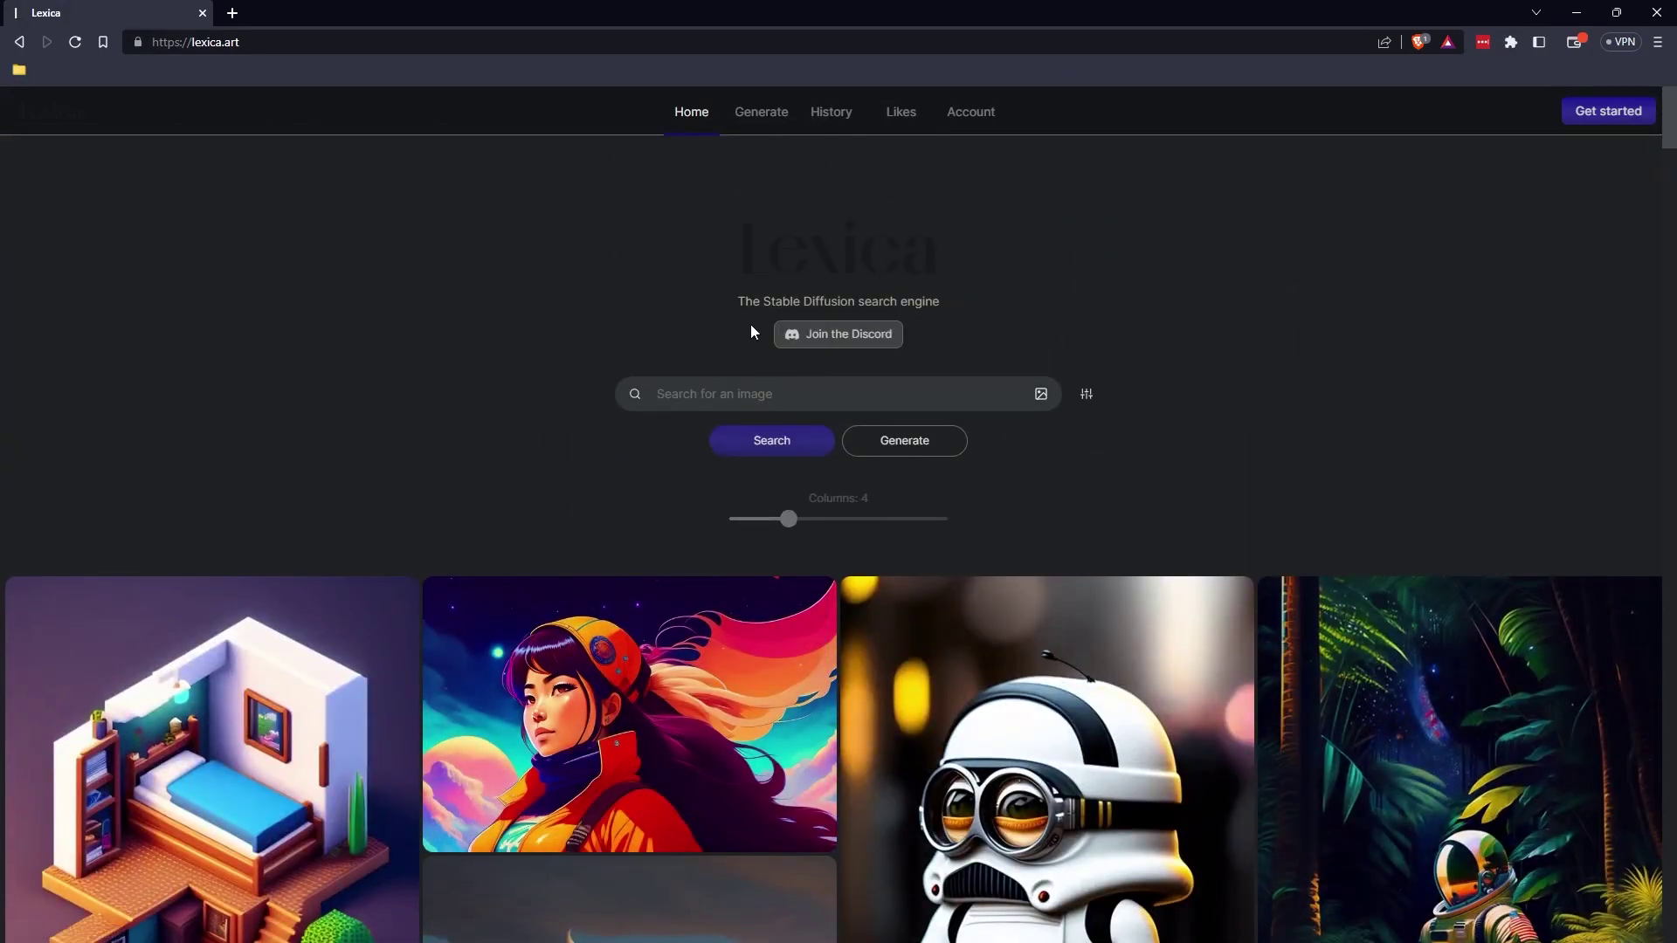
{"action": "scroll", "coordinate": [830, 568], "scroll_direction": "down", "scroll_amount": 4}
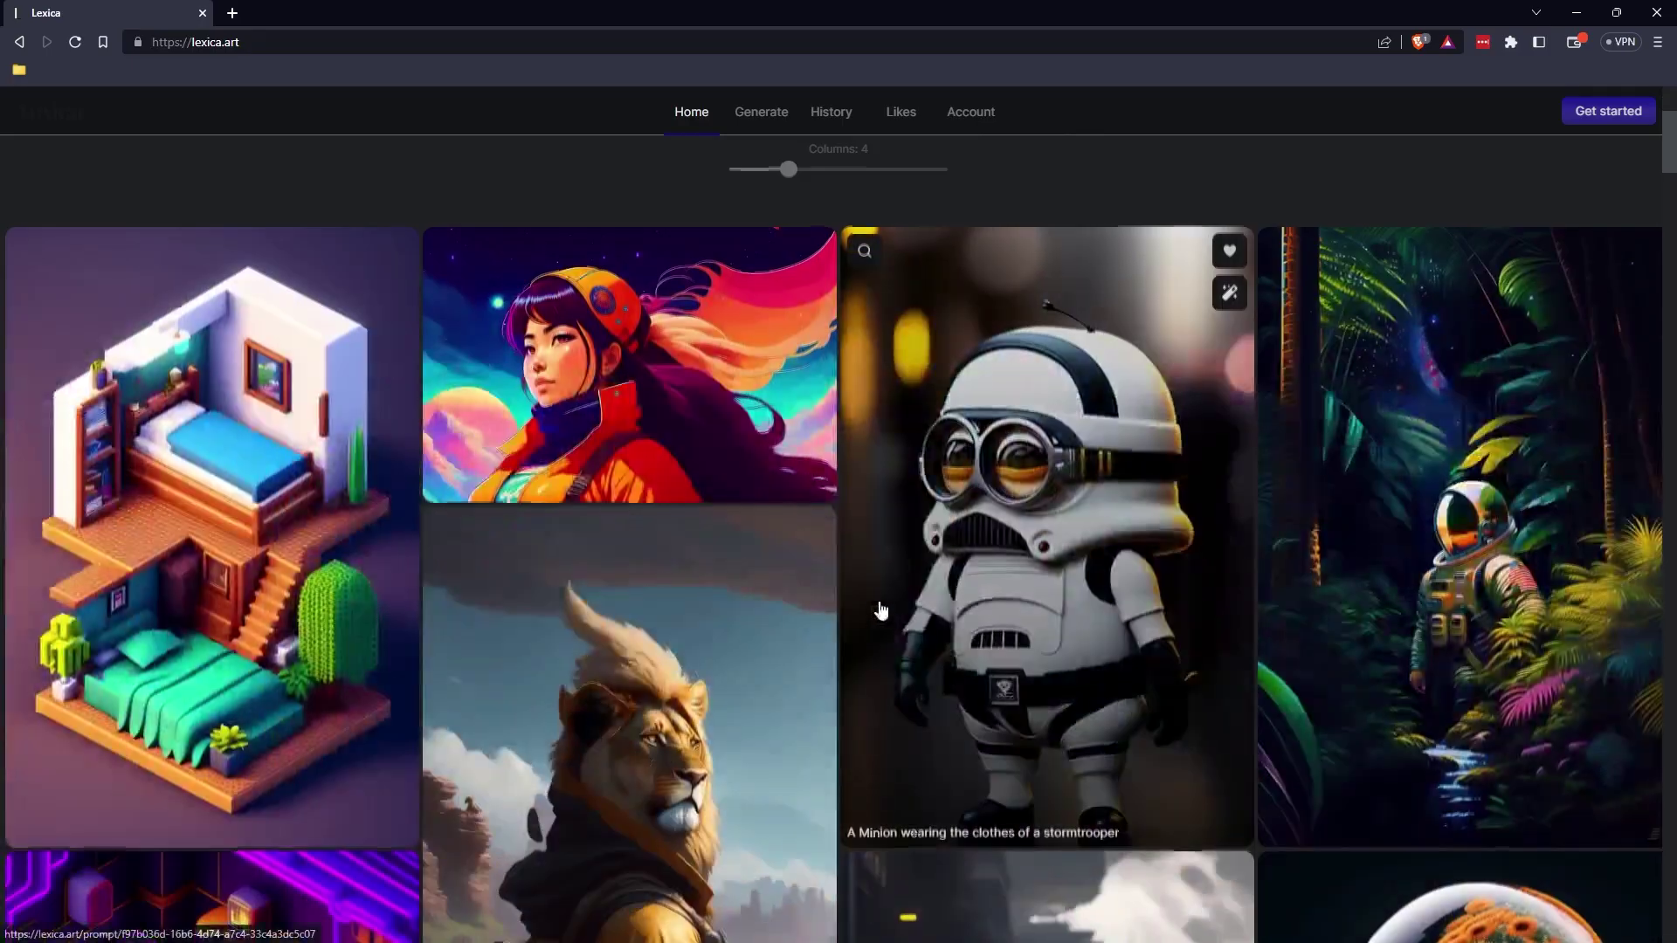
{"action": "scroll", "coordinate": [830, 577], "scroll_direction": "down", "scroll_amount": 15}
{"action": "scroll", "coordinate": [932, 648], "scroll_direction": "up", "scroll_amount": 5}
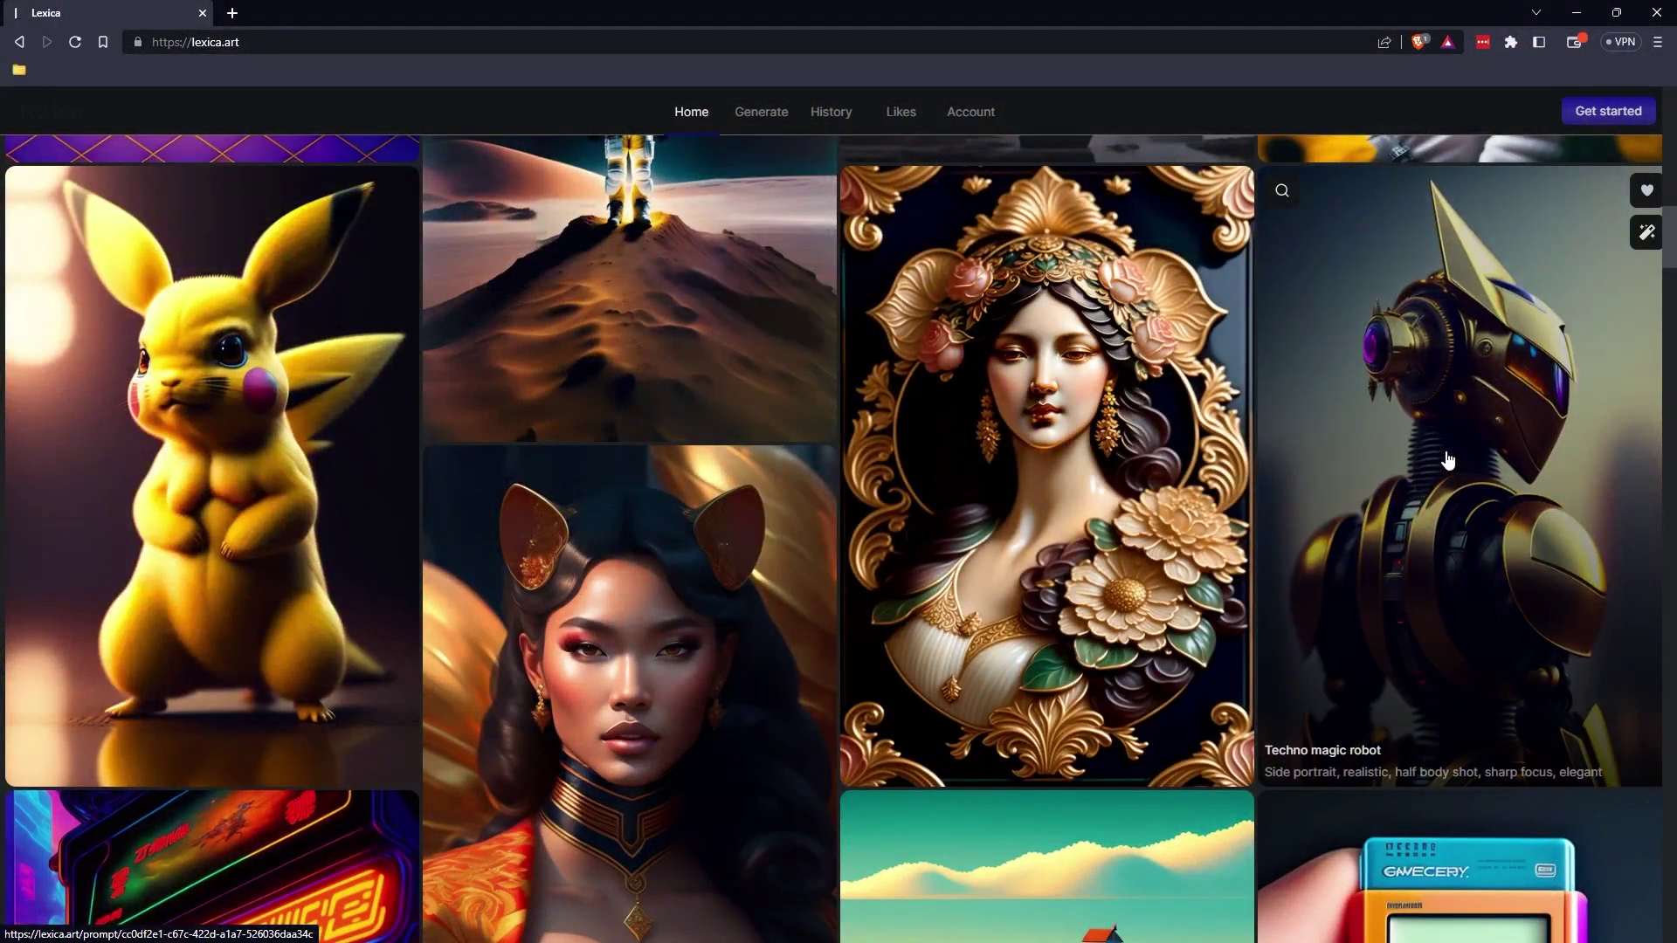
{"action": "scroll", "coordinate": [1447, 459], "scroll_direction": "down", "scroll_amount": 10}
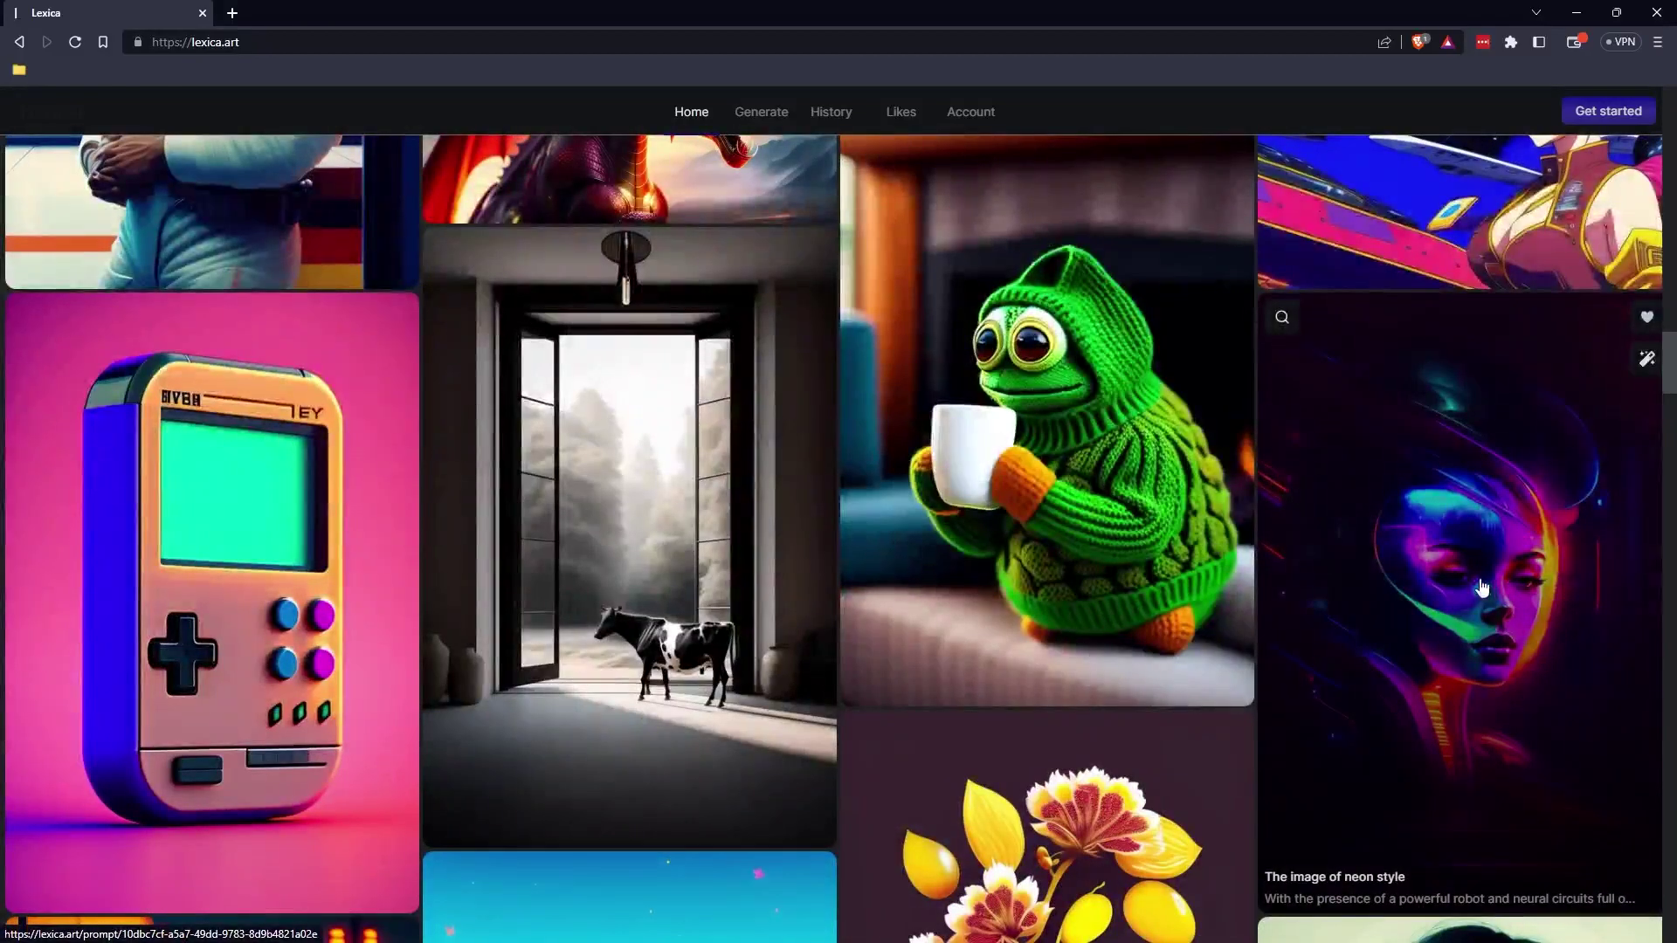
Copy the neon-style woman portrait's prompt from Lexica and return to Firefly
{"action": "left_click", "coordinate": [1478, 590]}
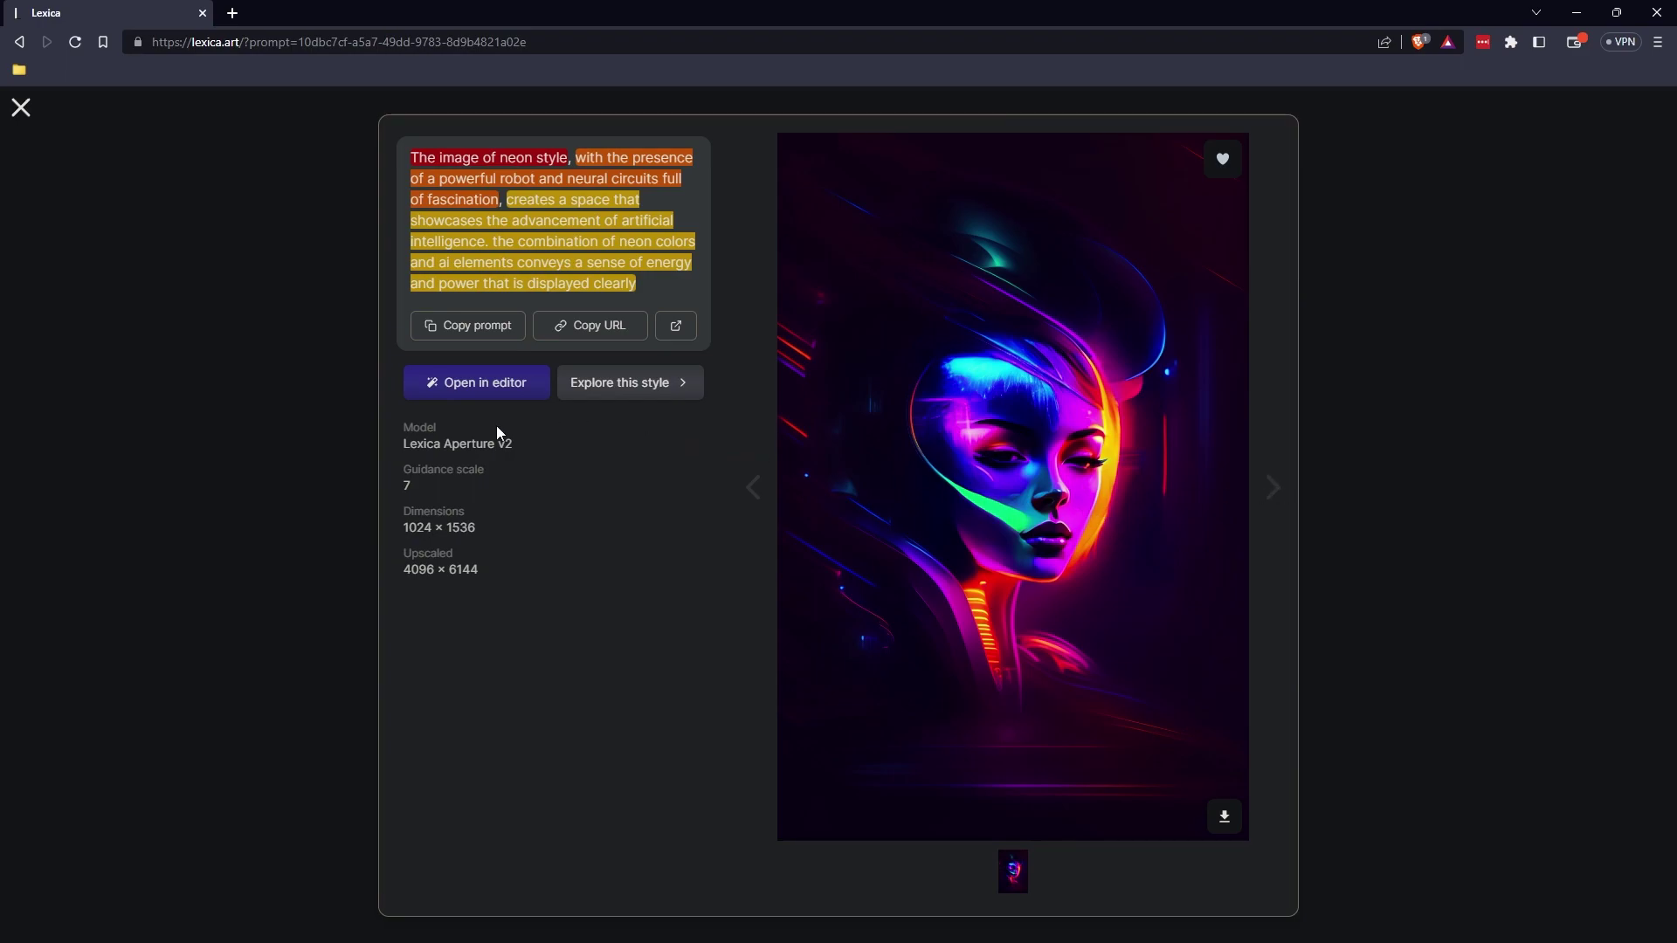
{"action": "left_click", "coordinate": [455, 332]}
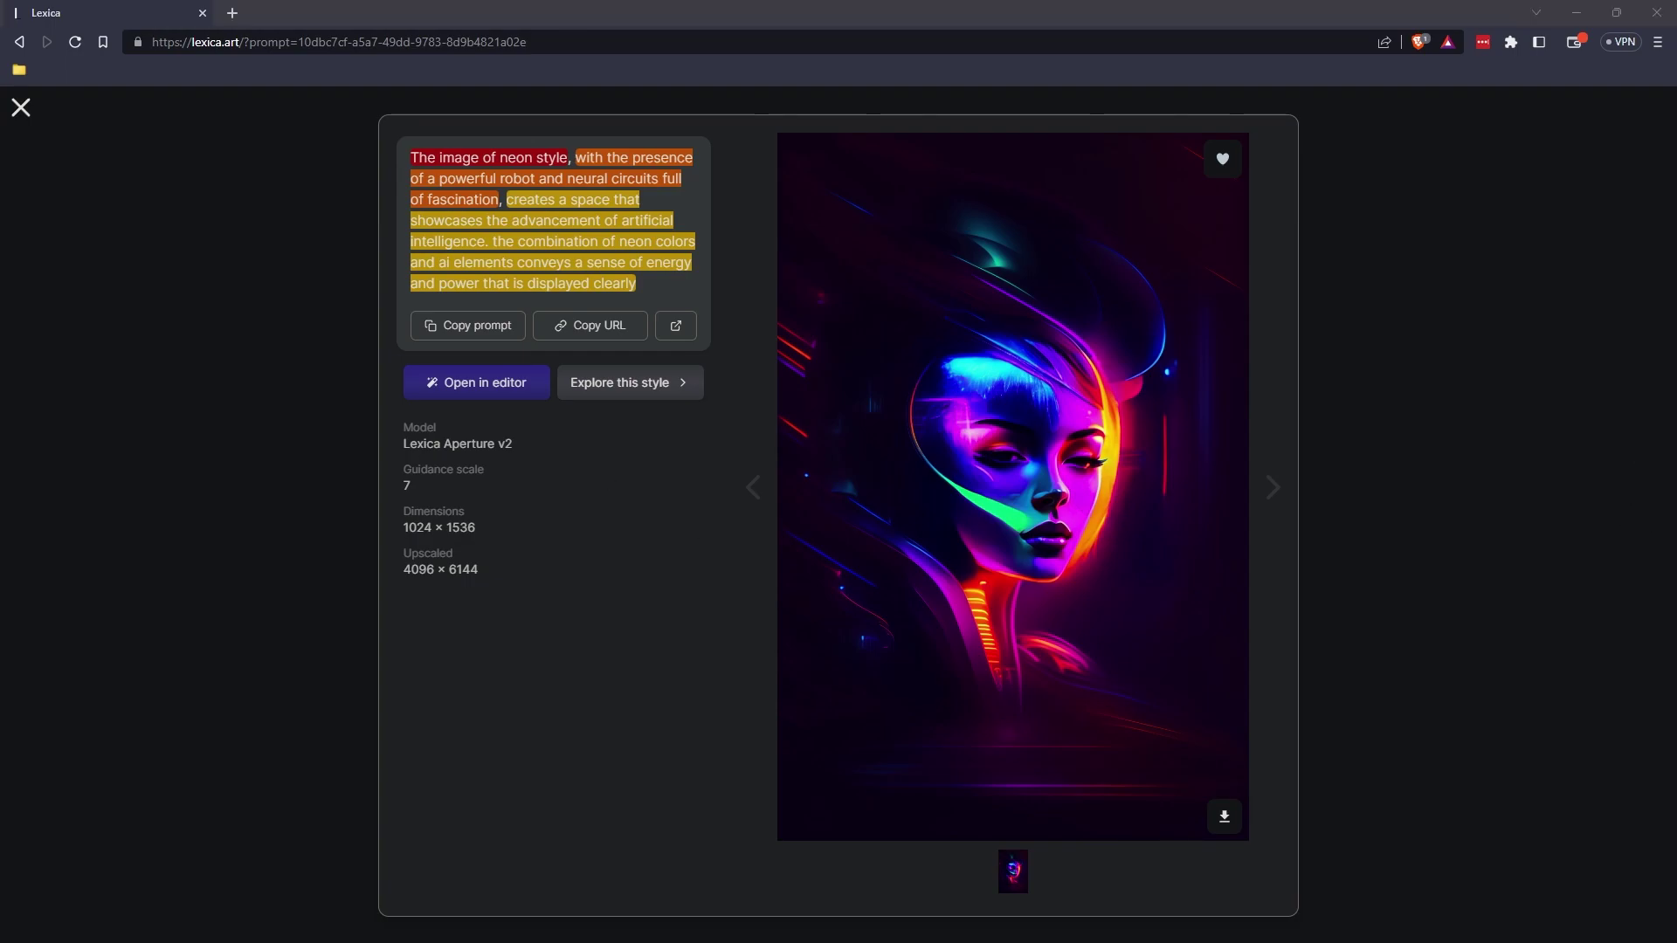
{"action": "key", "text": "alt+Tab"}
{"action": "left_click", "coordinate": [214, 885]}
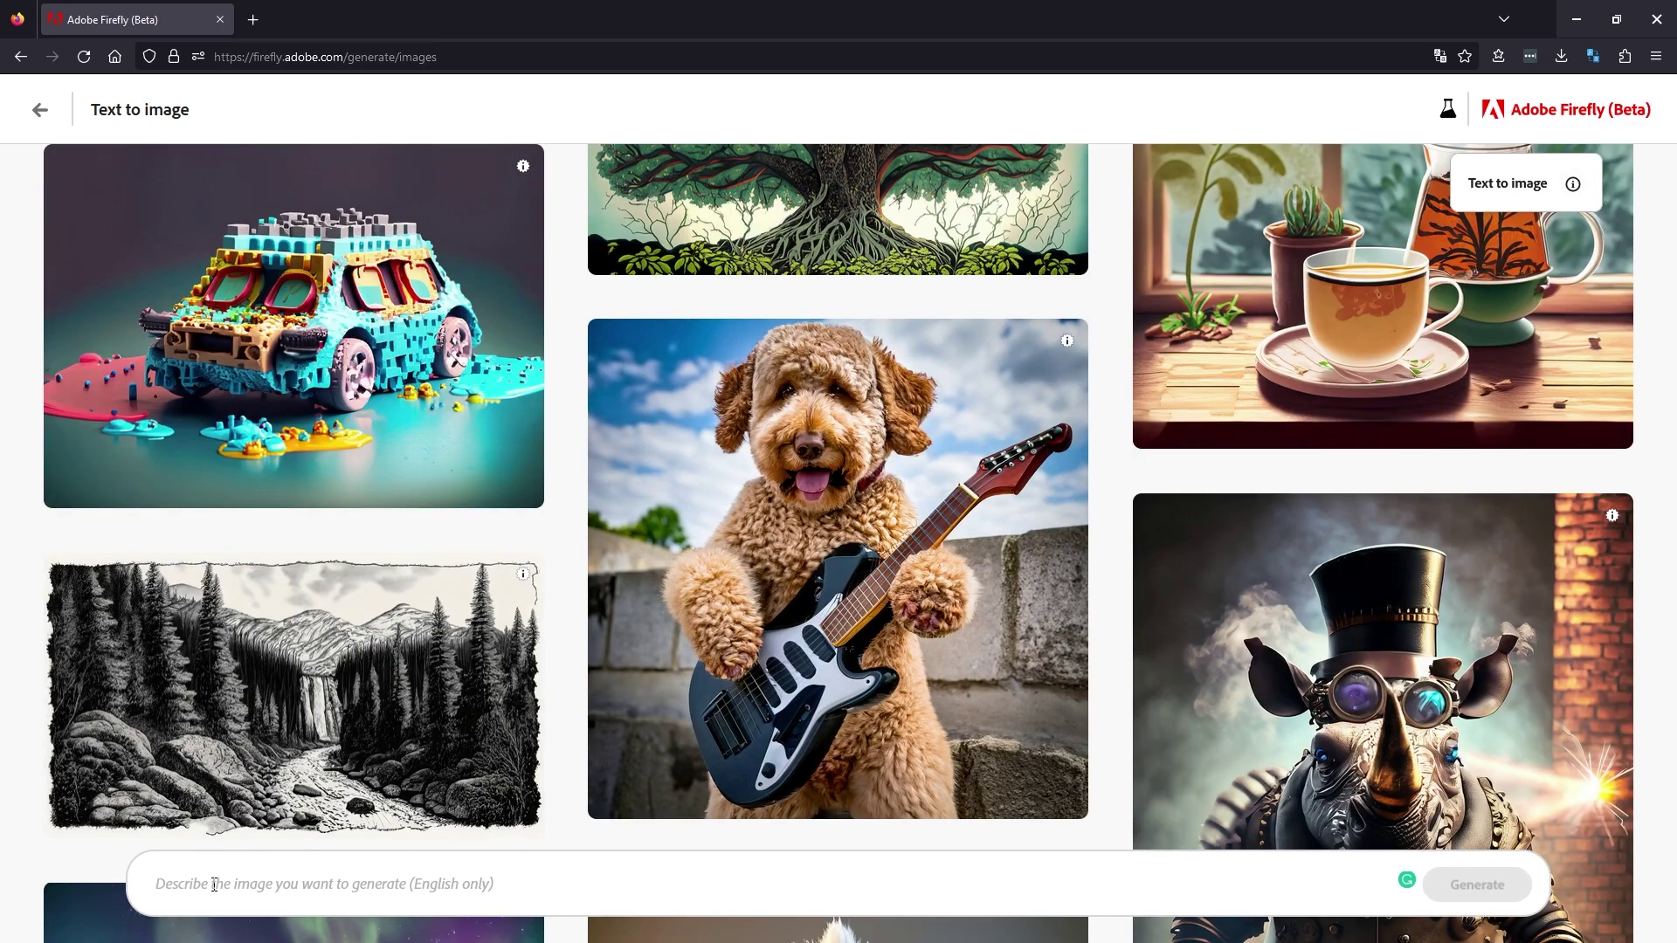
Paste the copied neon-style prompt and generate four neon robot images
{"action": "key", "text": "ctrl+v"}
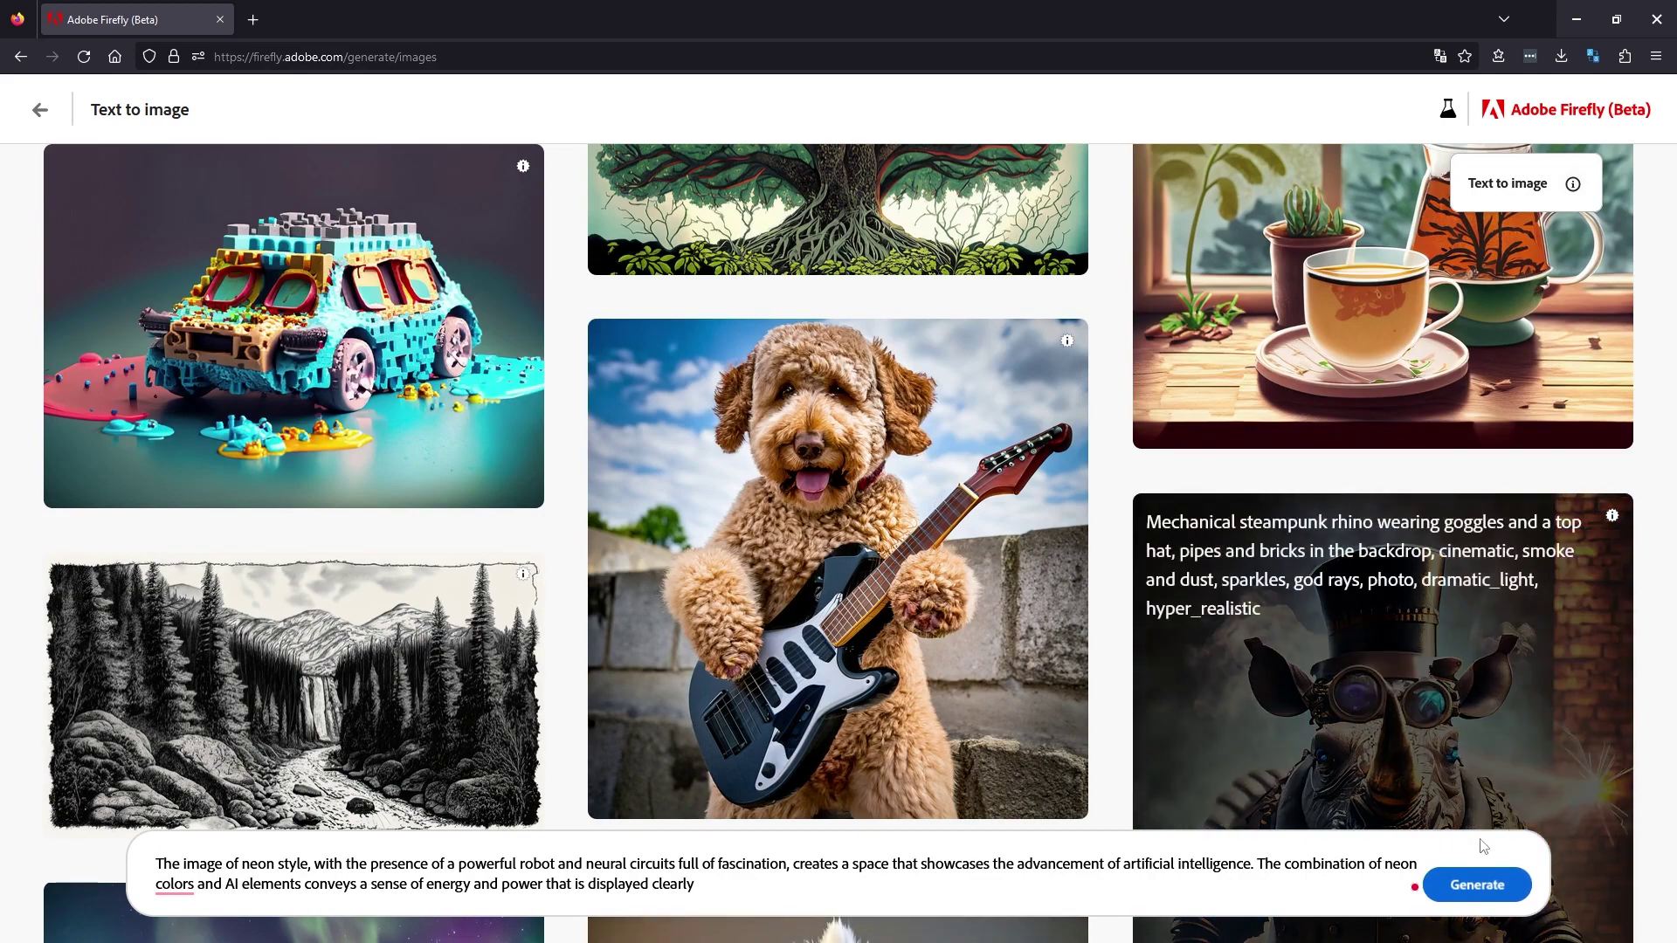
{"action": "left_click", "coordinate": [1451, 884]}
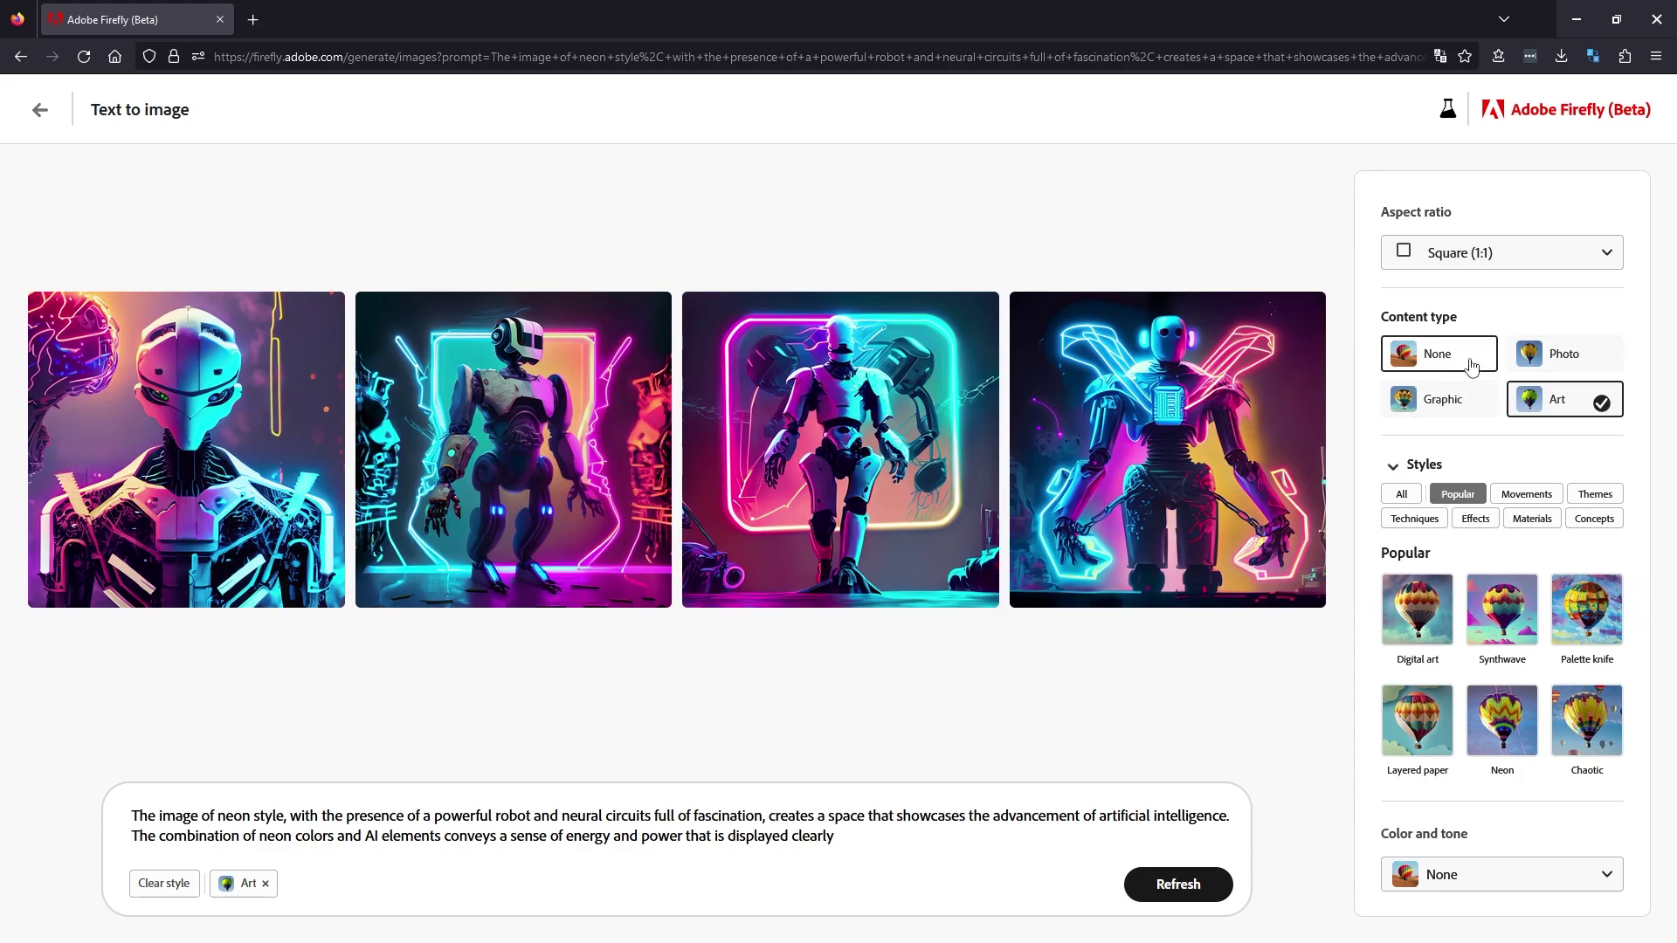
Try None, Photo and Graphic content types, return to Art, and switch to Widescreen (16:9)
{"action": "left_click", "coordinate": [1473, 365]}
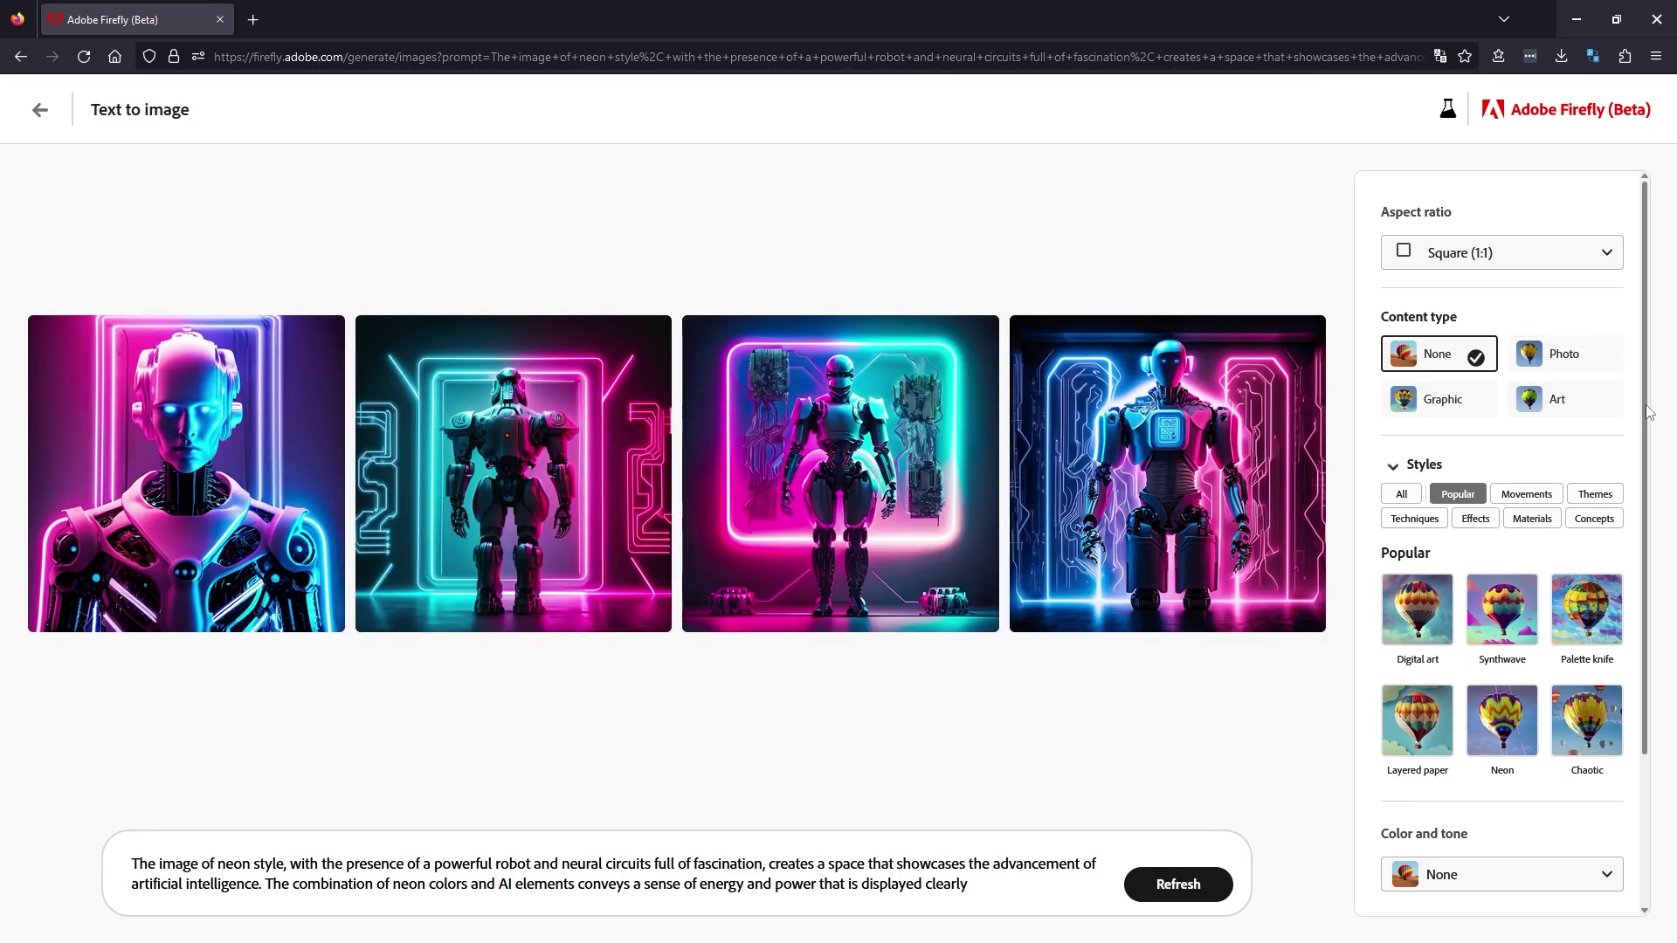
{"action": "left_click", "coordinate": [1598, 361]}
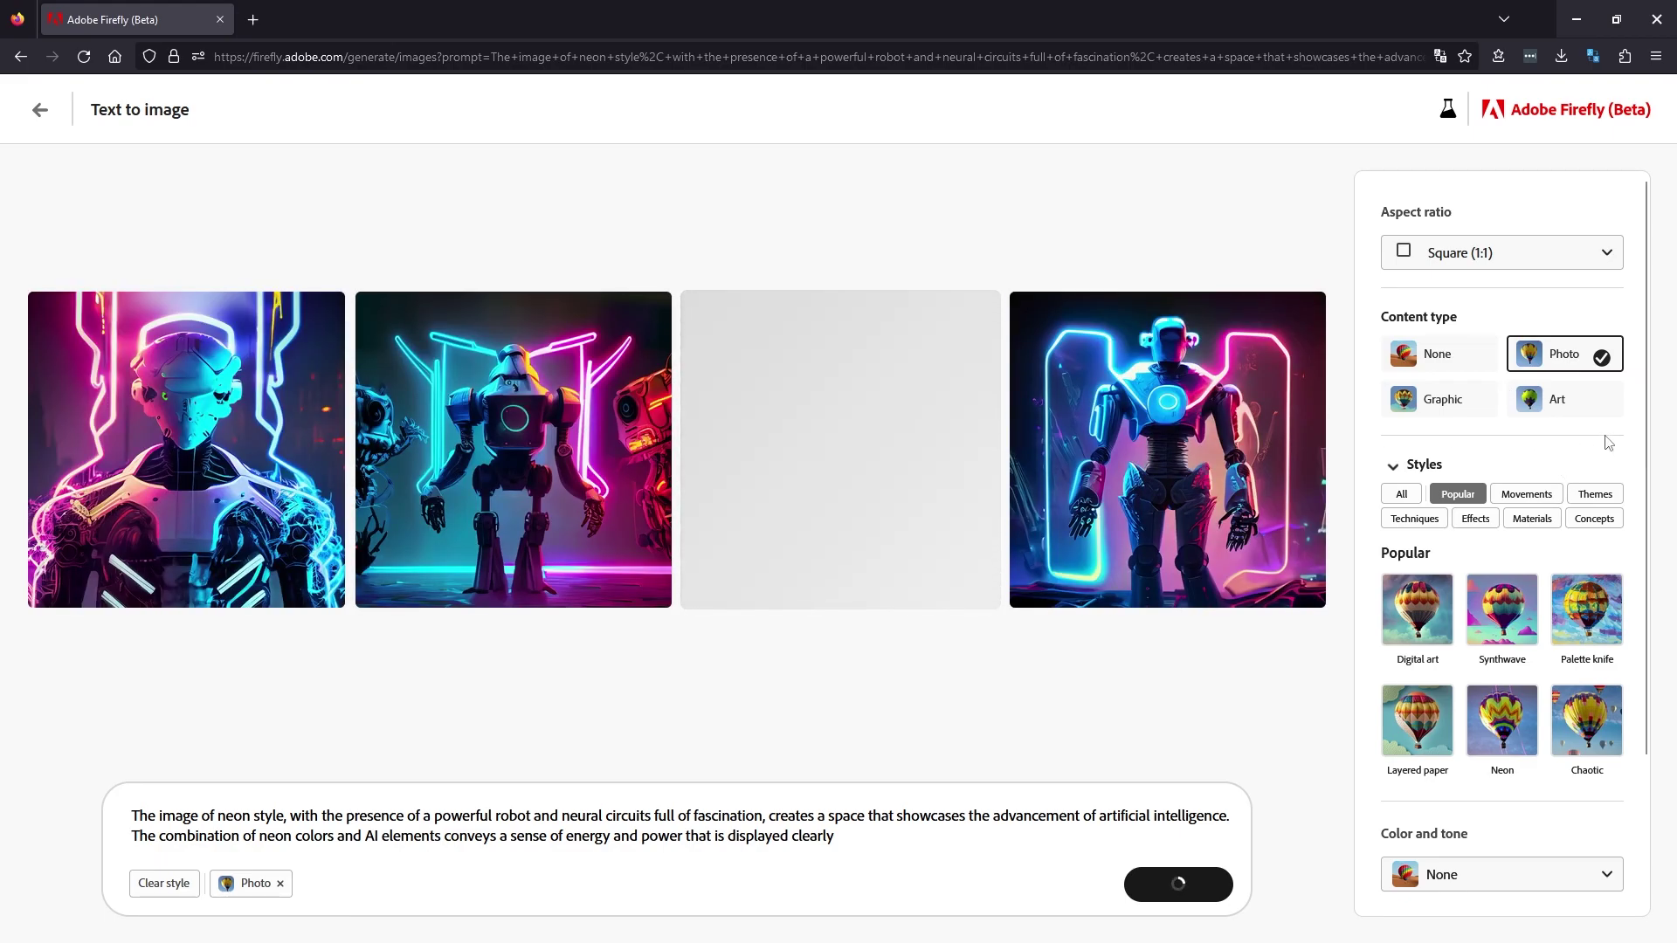
{"action": "left_click", "coordinate": [1482, 397]}
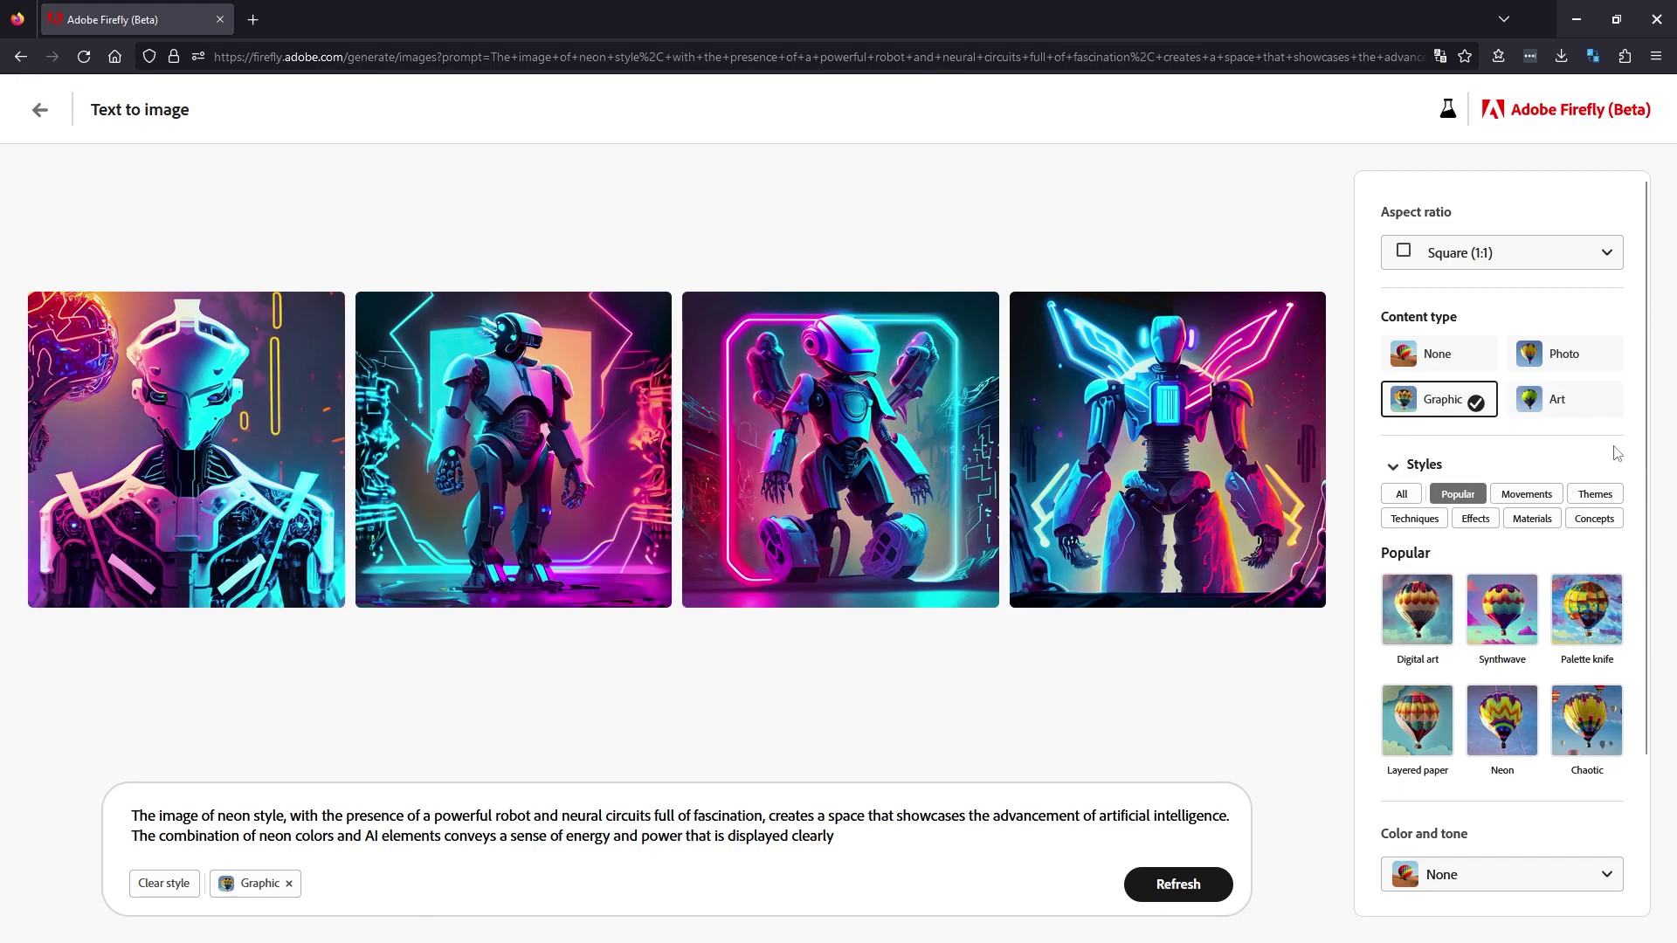
{"action": "left_click", "coordinate": [1574, 410]}
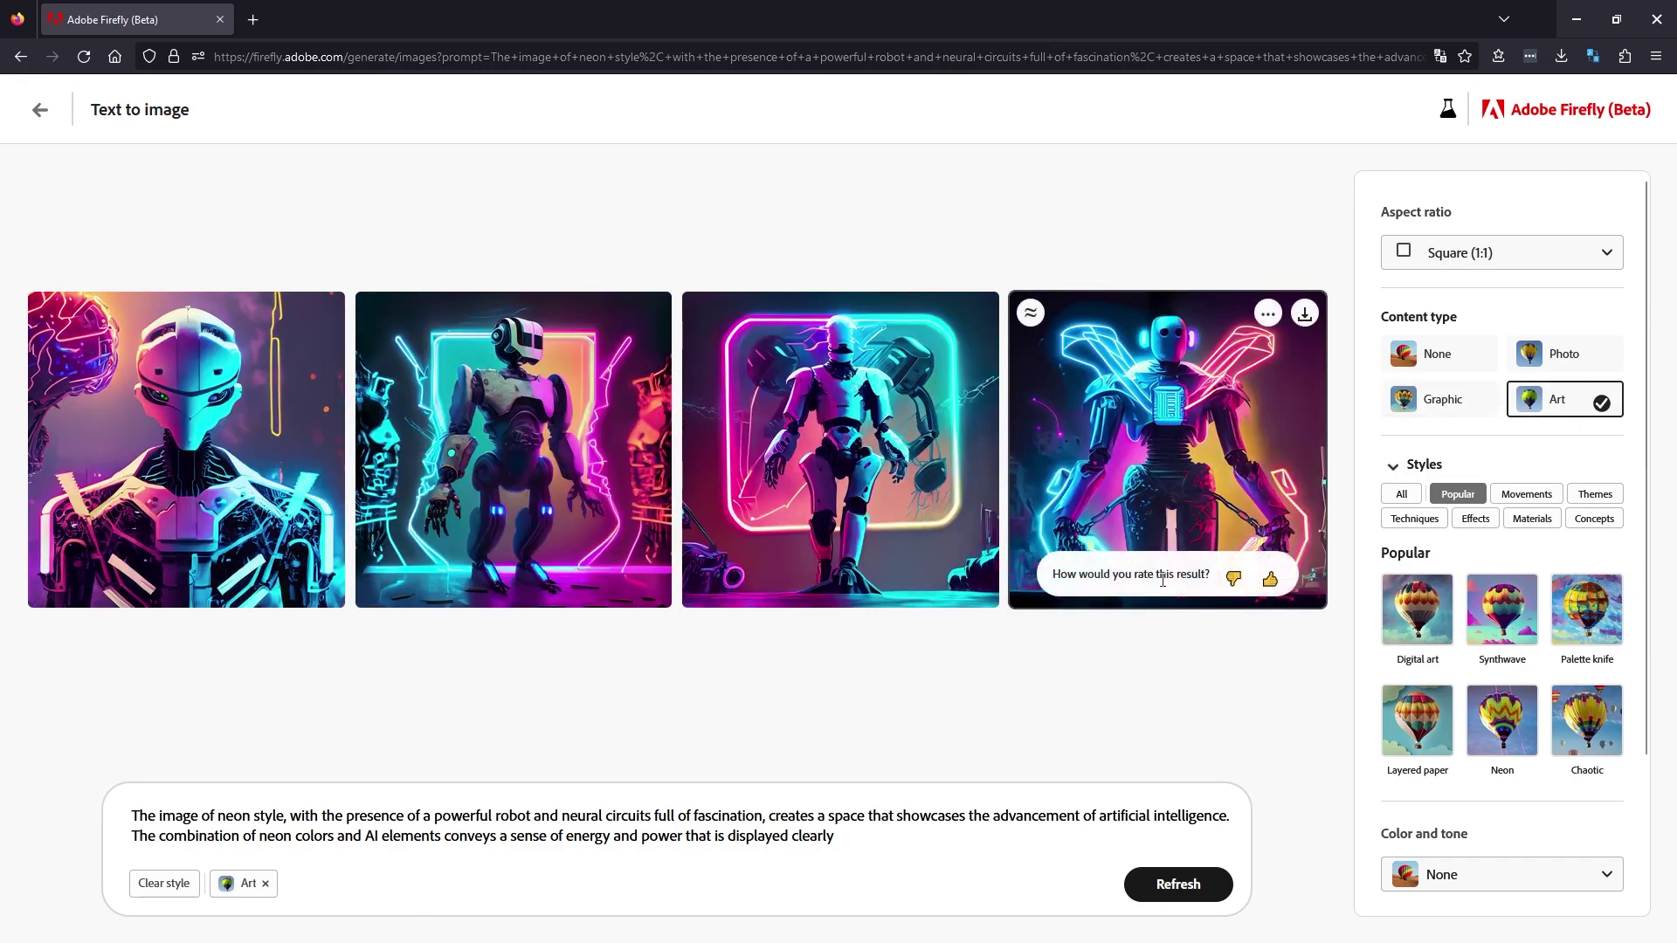
{"action": "left_click", "coordinate": [1534, 251]}
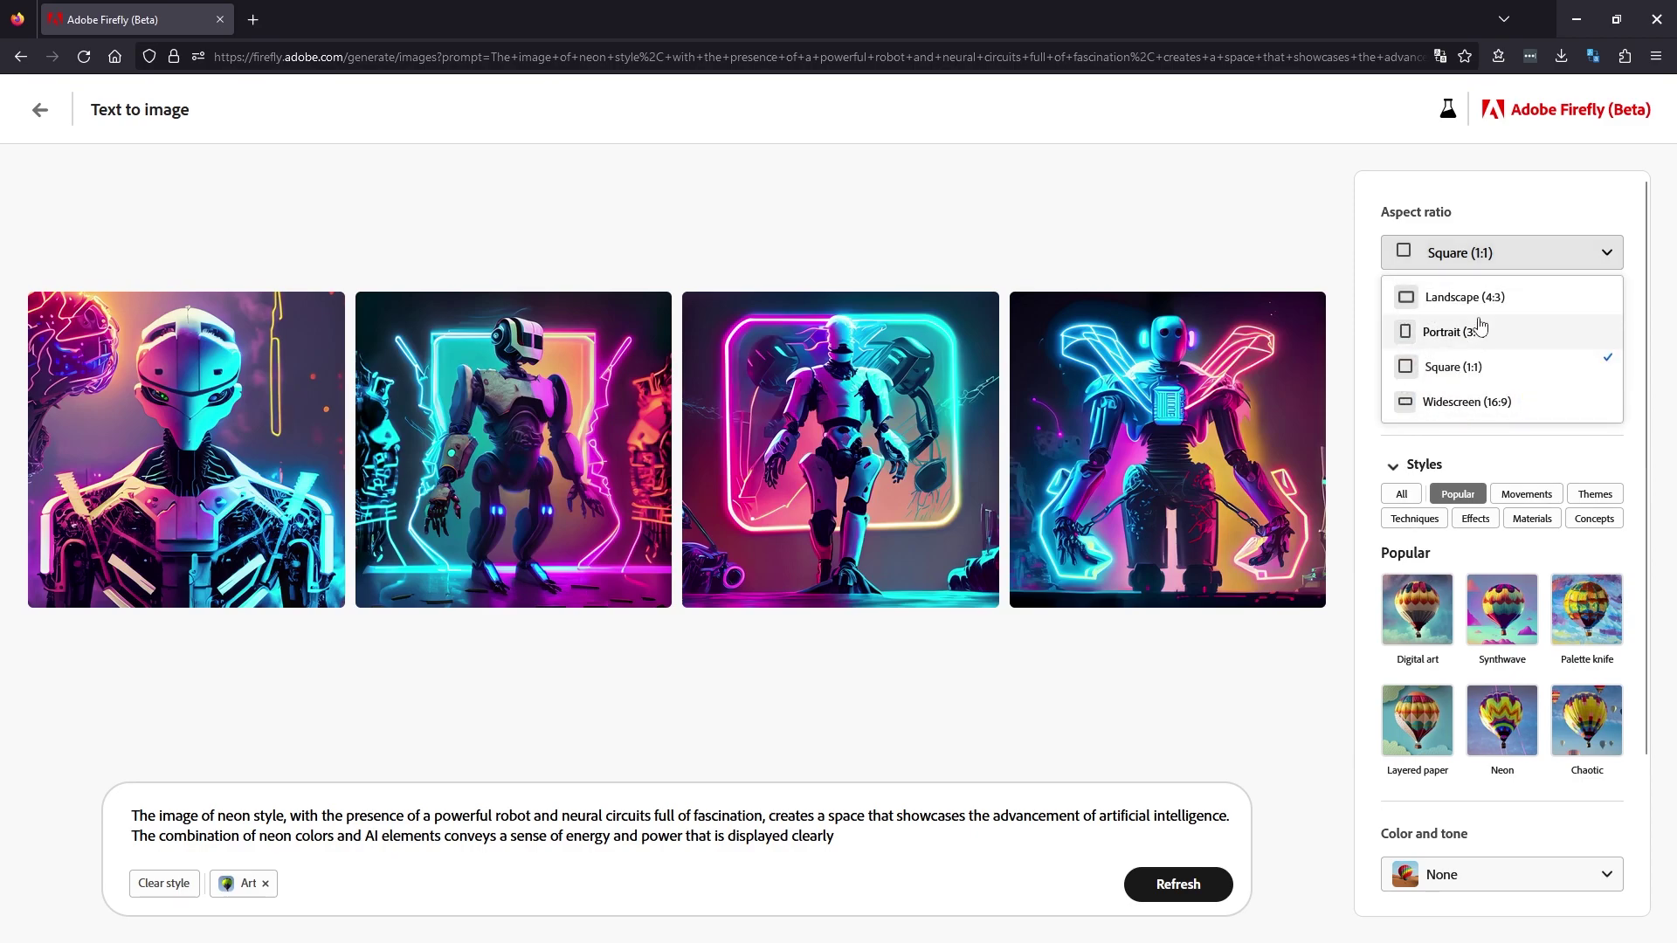
{"action": "left_click", "coordinate": [1536, 404]}
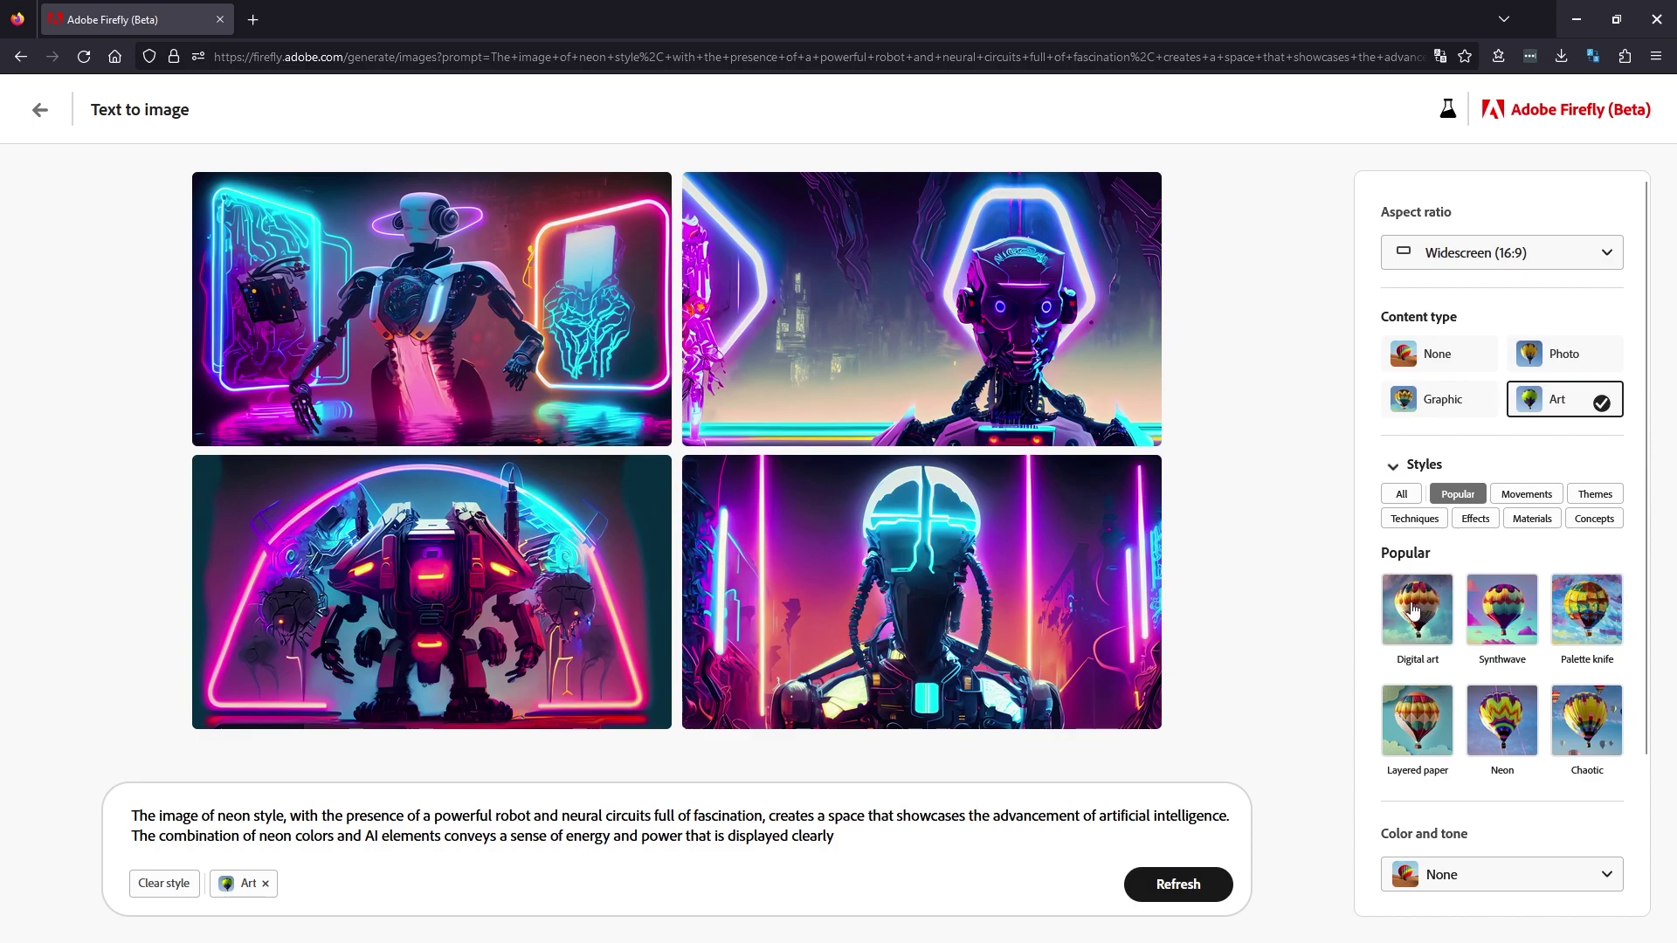
Apply the Digital art style and regenerate the robot images
{"action": "scroll", "coordinate": [1478, 638], "scroll_direction": "down", "scroll_amount": 2}
{"action": "scroll", "coordinate": [1419, 642], "scroll_direction": "up", "scroll_amount": 2}
{"action": "left_click", "coordinate": [1434, 606]}
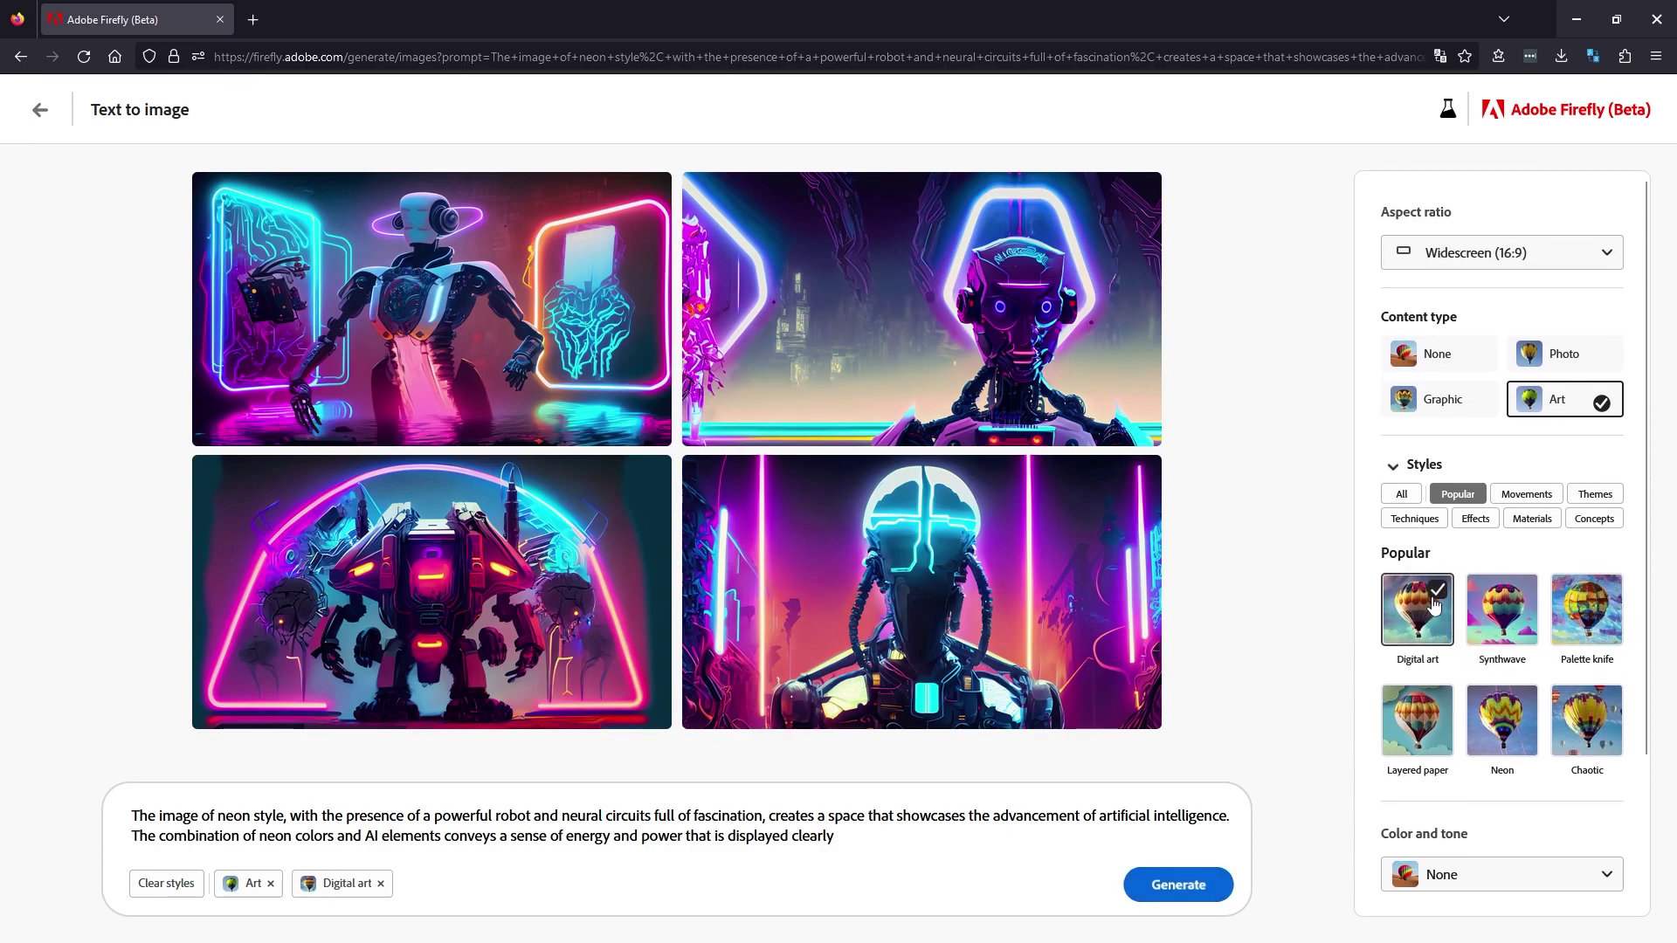
{"action": "left_click", "coordinate": [1178, 884]}
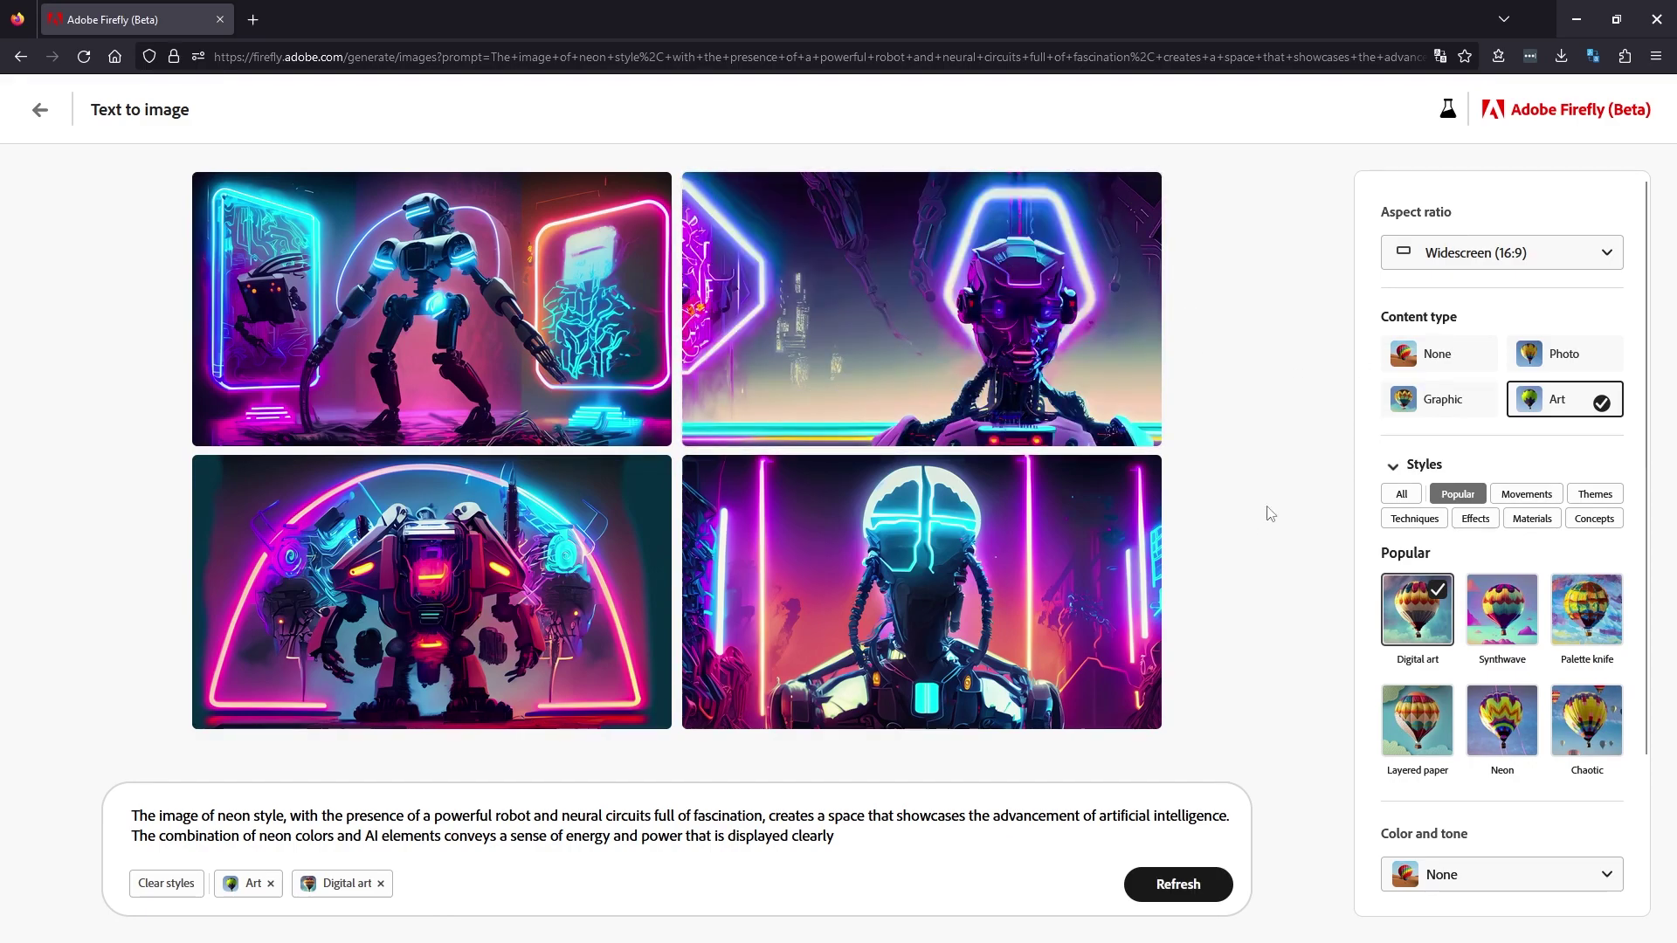
Add Vibrant color, Dramatic lighting and Wide angle styles, then regenerate
{"action": "scroll", "coordinate": [1519, 821], "scroll_direction": "down", "scroll_amount": 2}
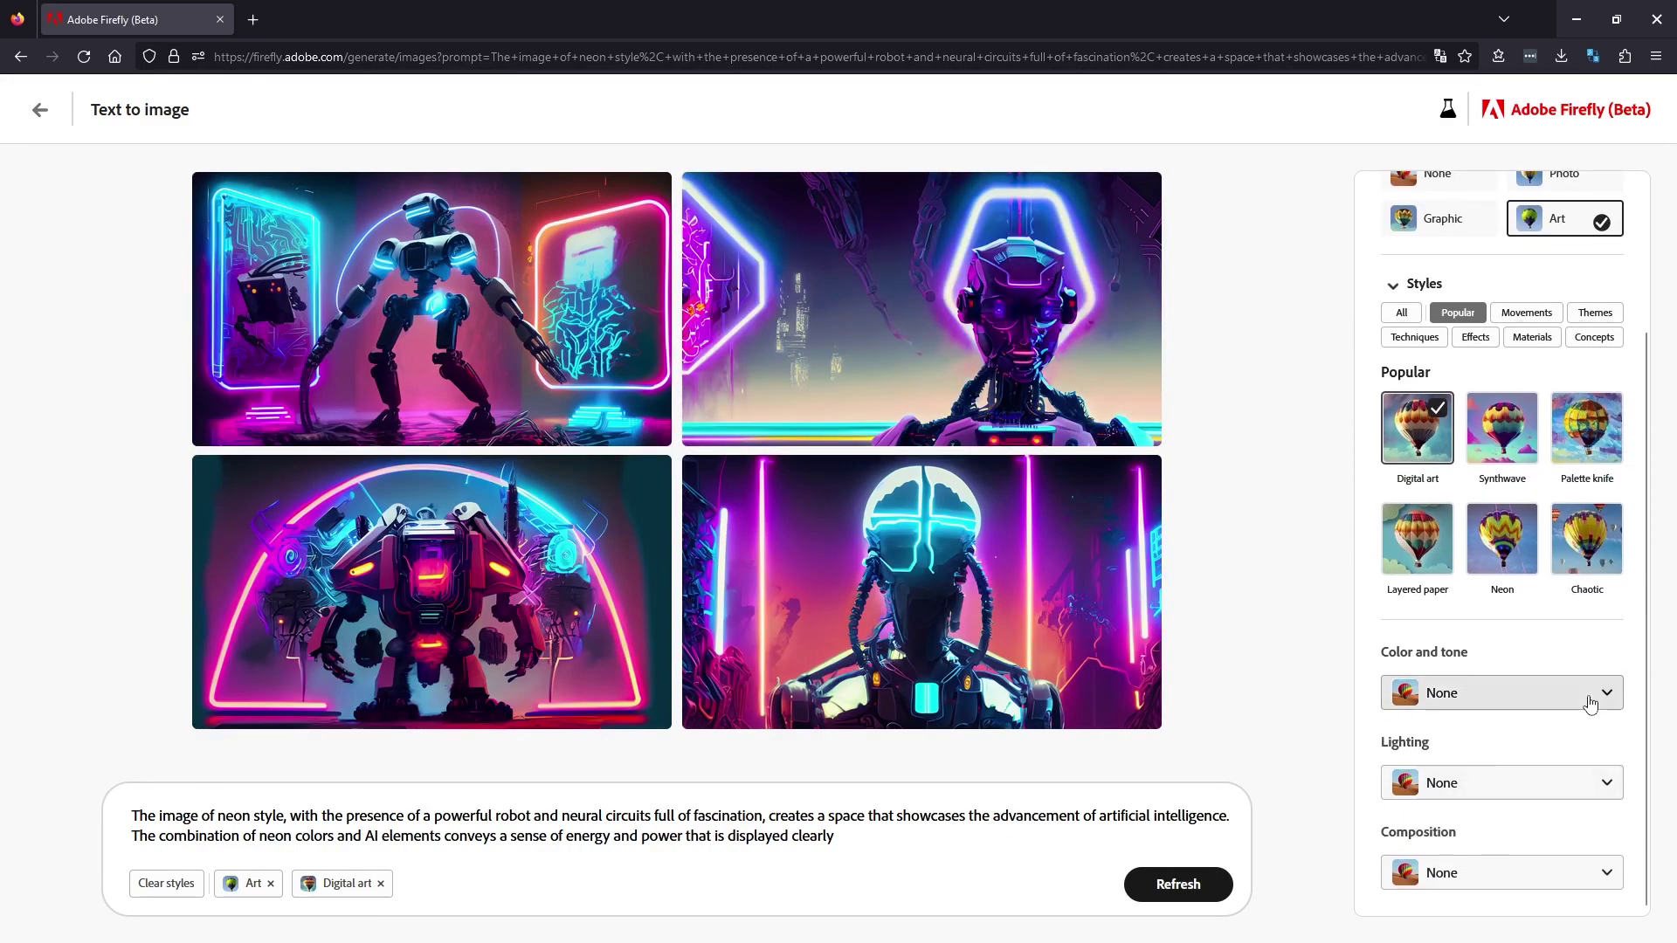
{"action": "left_click", "coordinate": [1605, 701]}
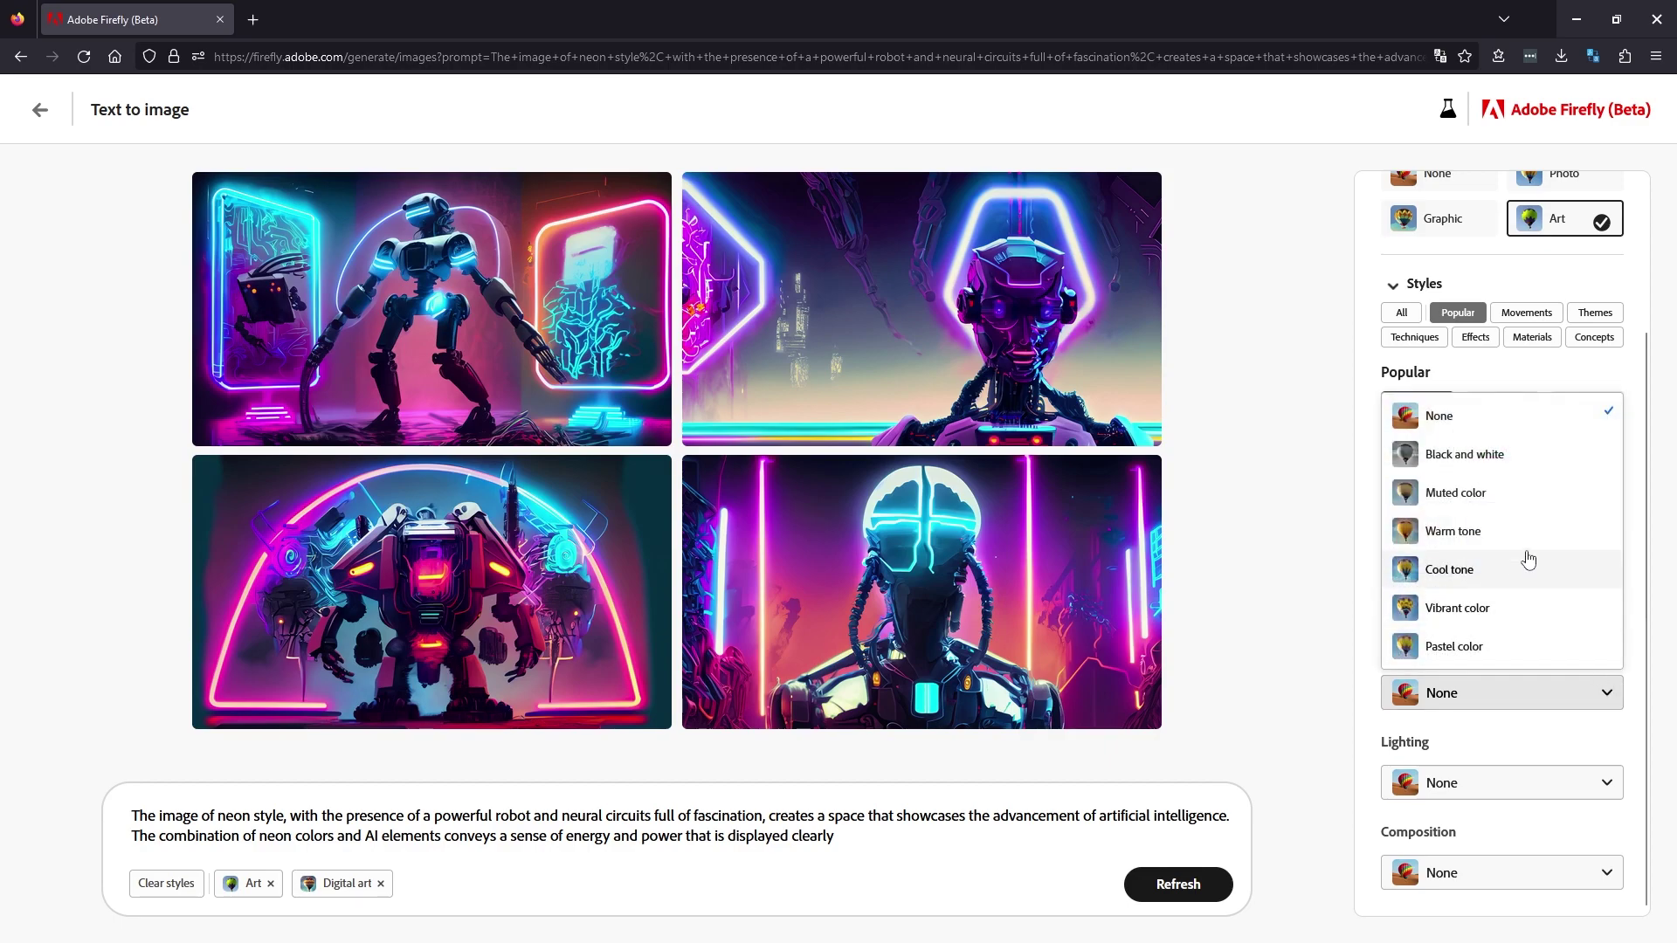
{"action": "left_click", "coordinate": [1488, 608]}
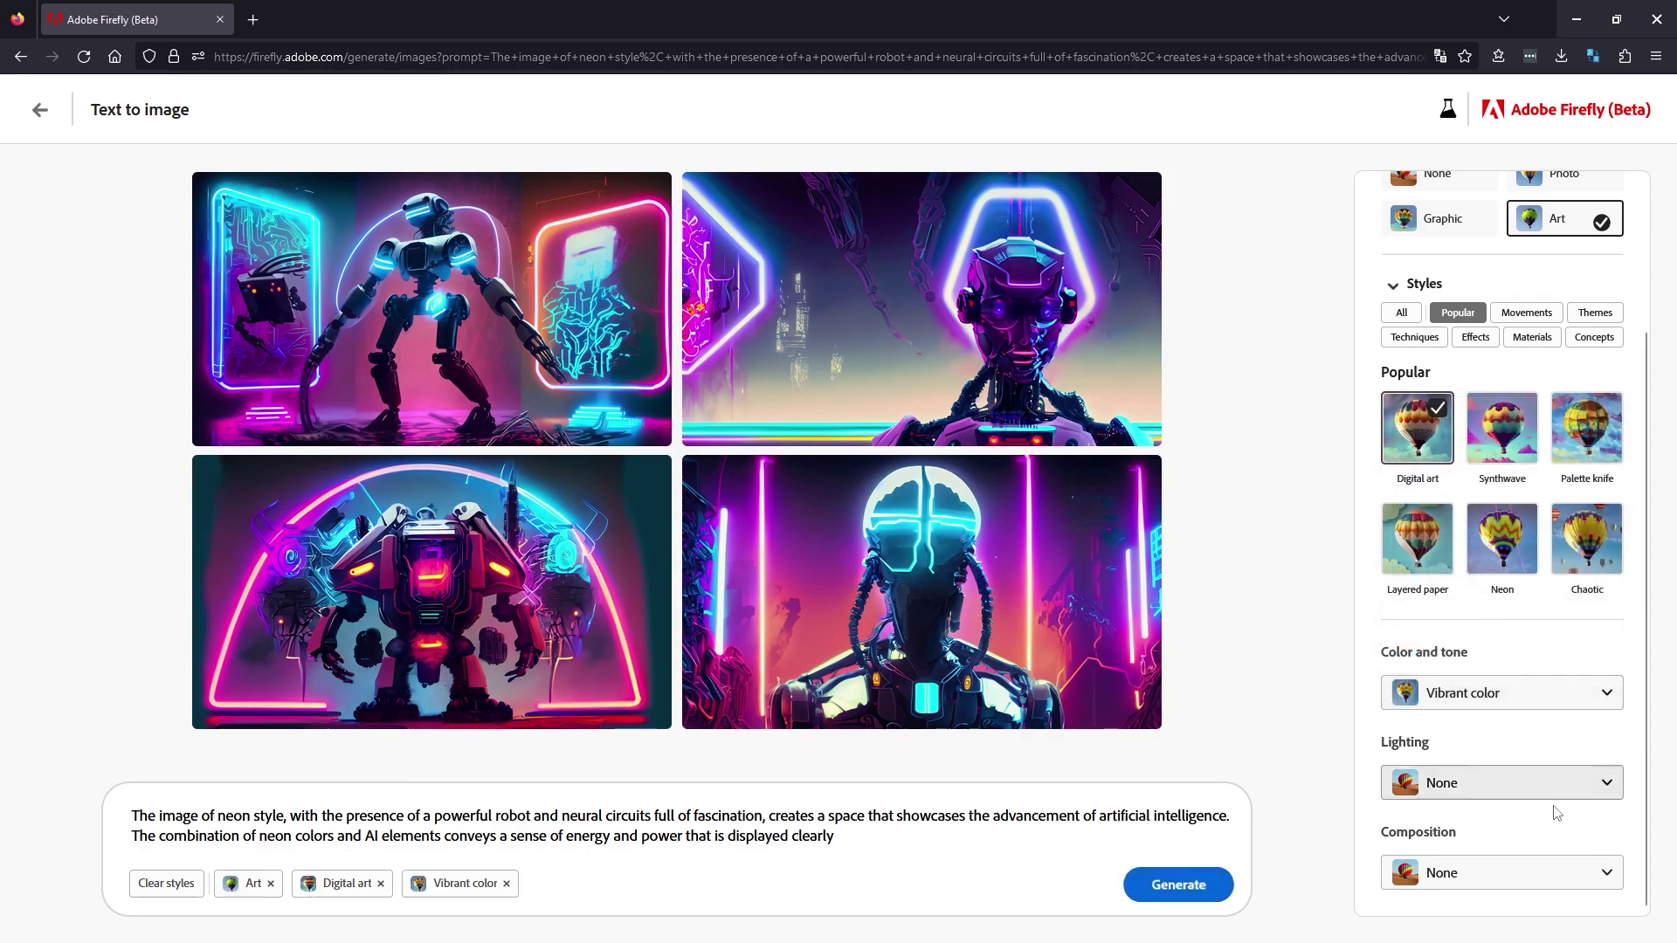
{"action": "left_click", "coordinate": [1584, 780]}
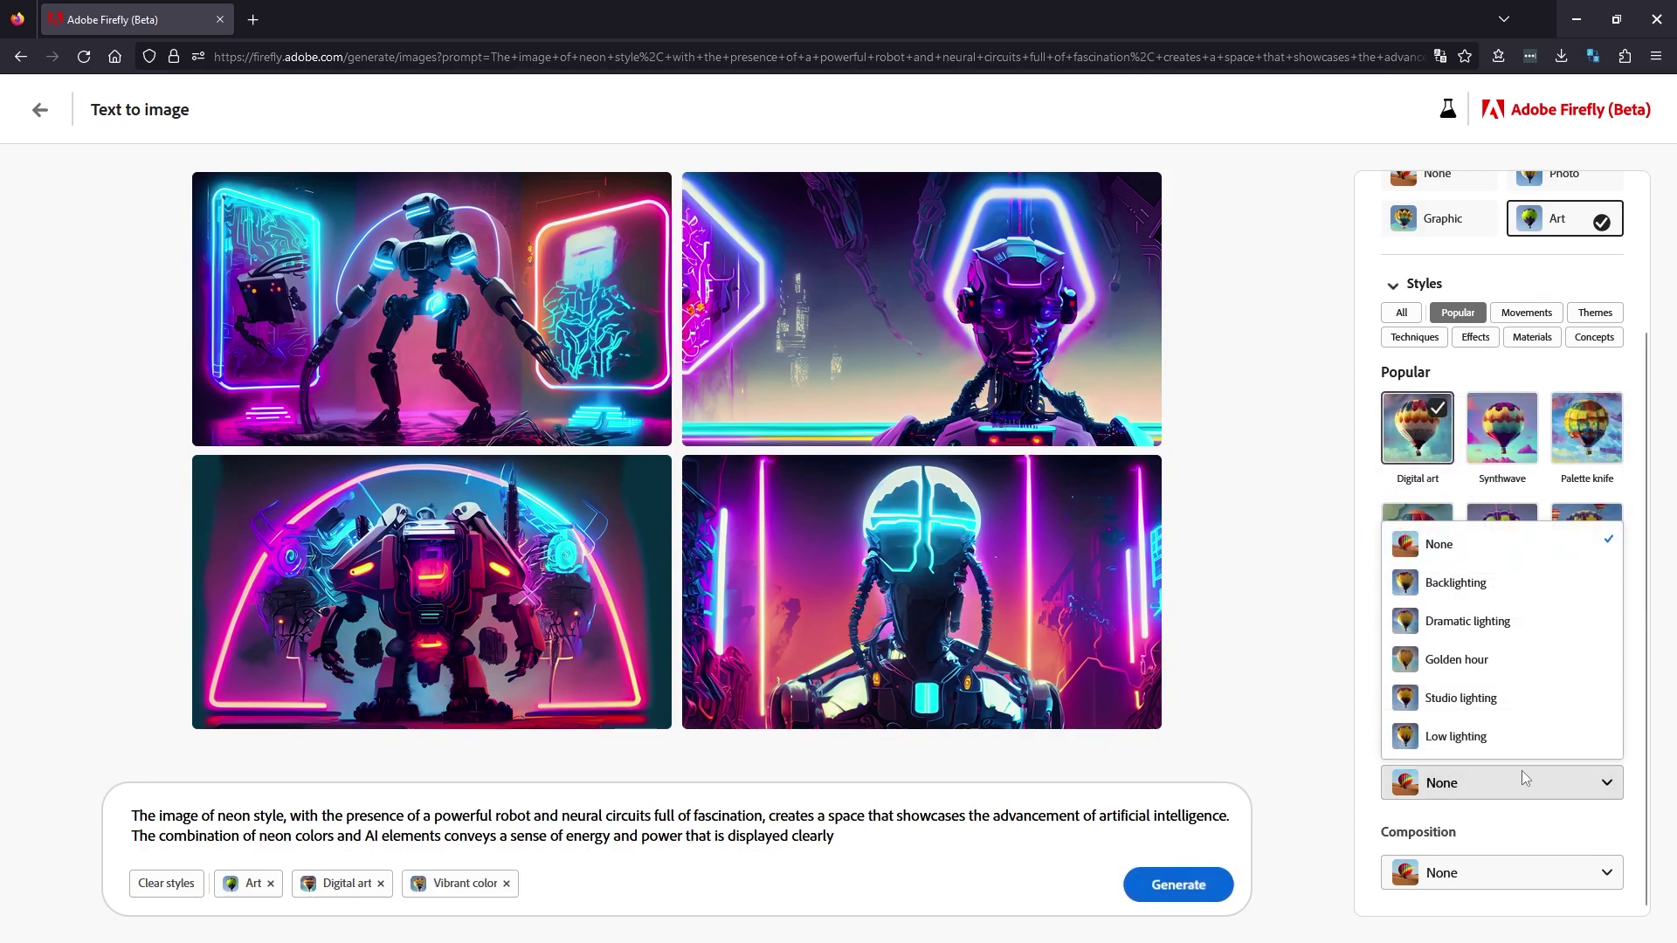
{"action": "left_click", "coordinate": [1550, 625]}
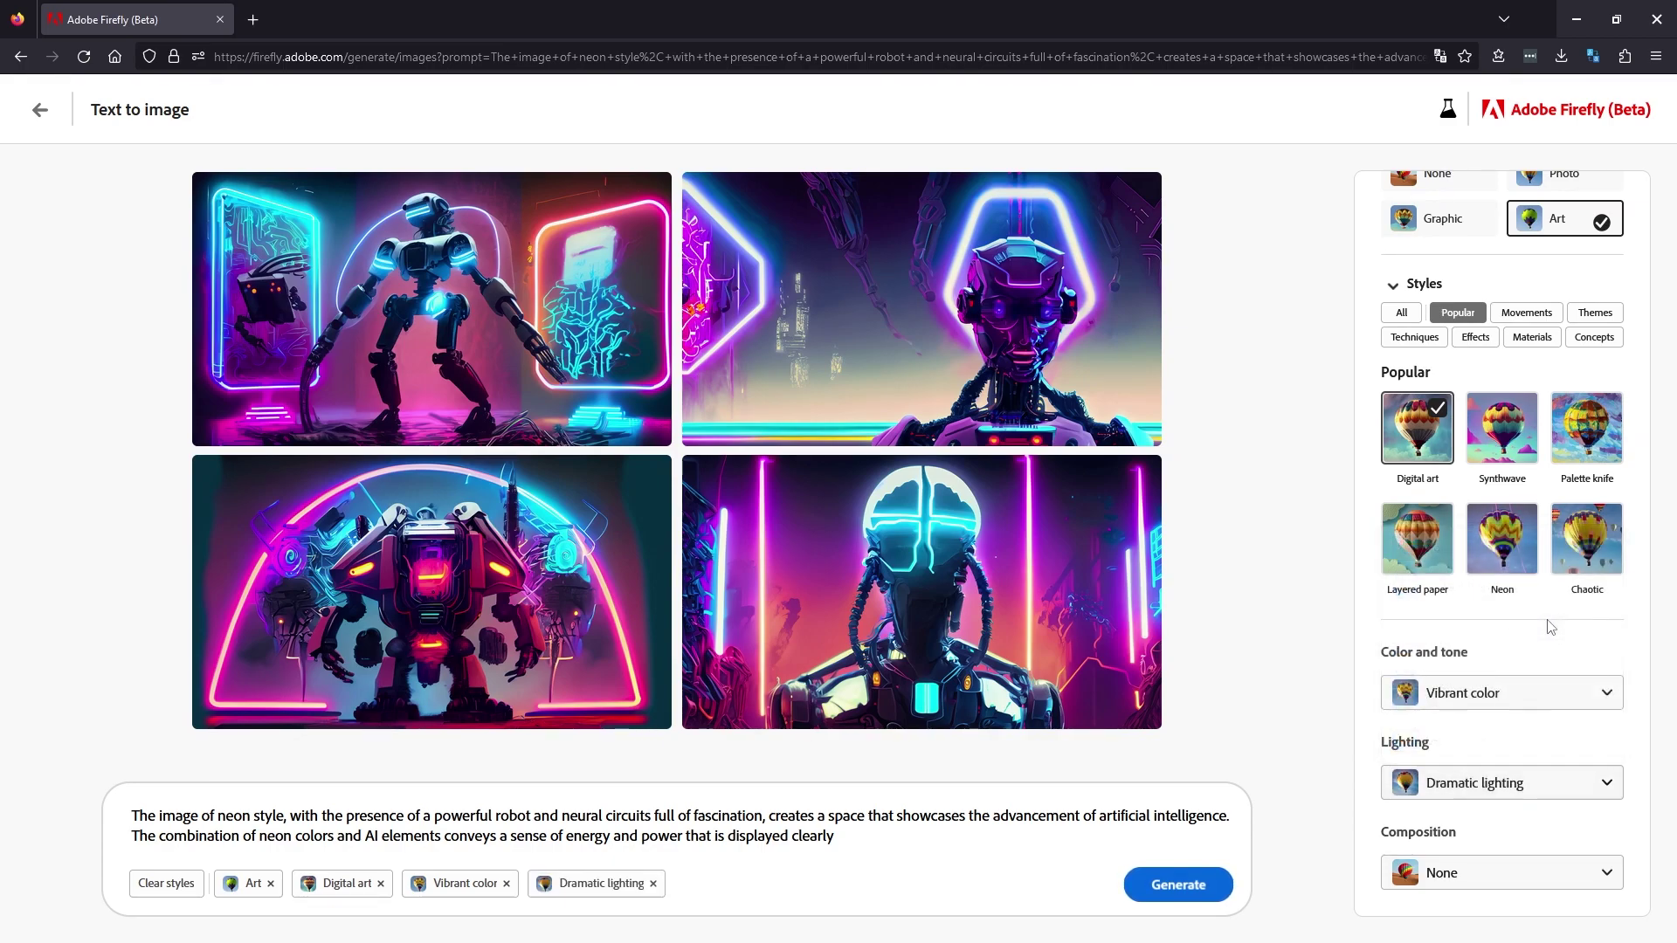
{"action": "left_click", "coordinate": [1560, 875]}
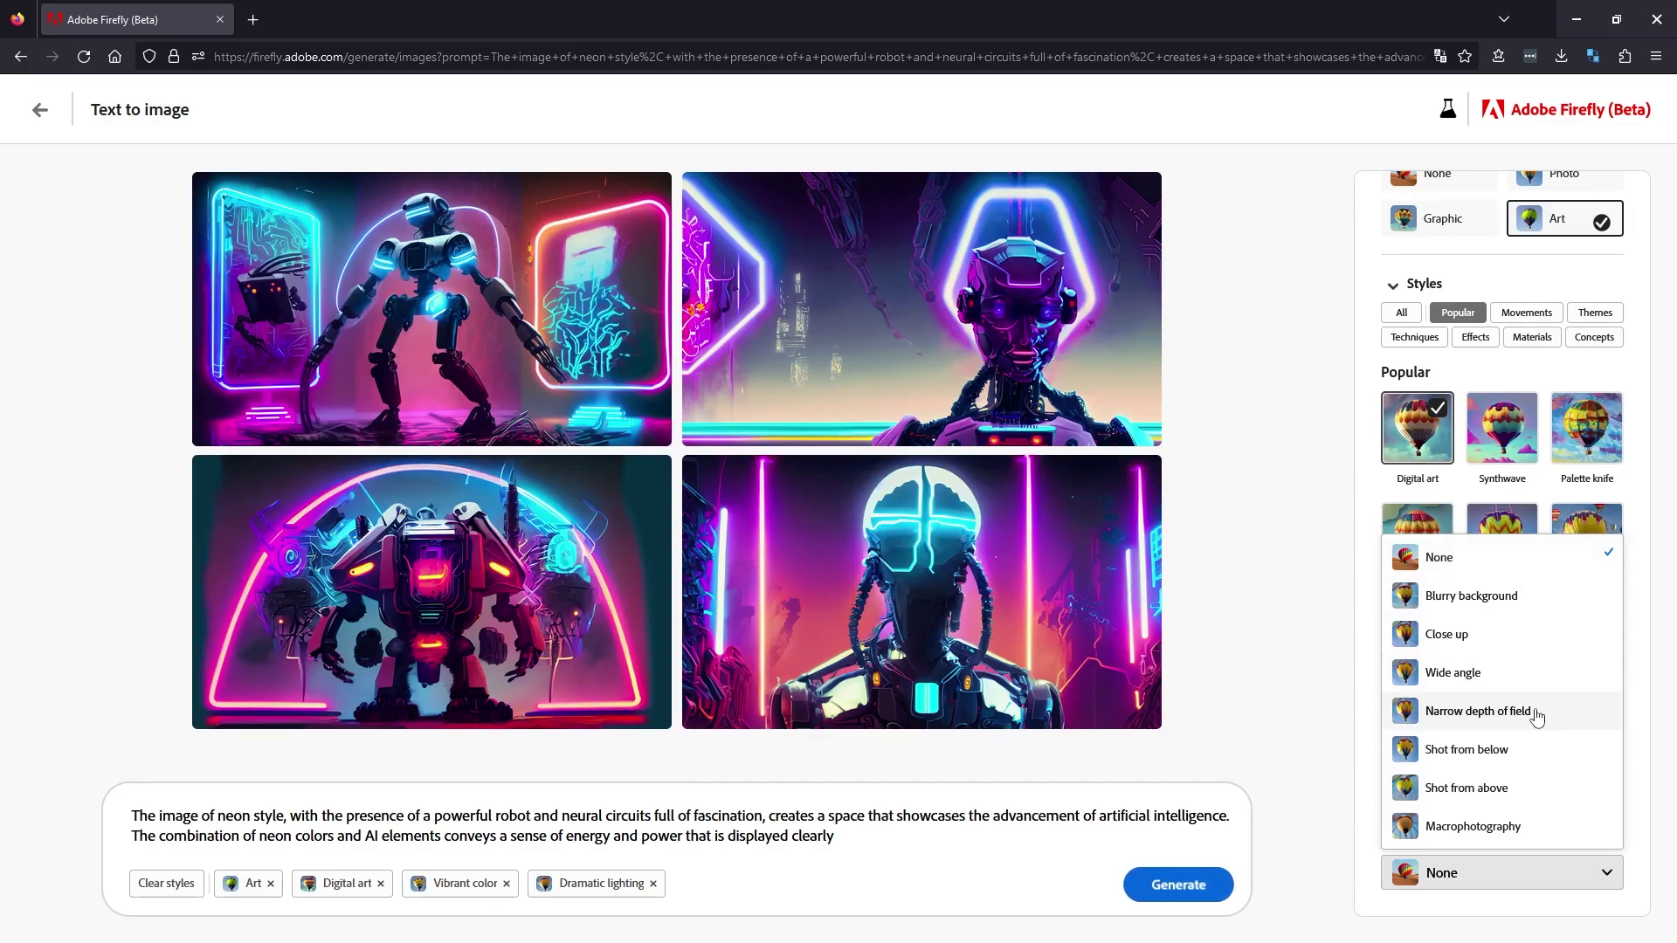
{"action": "left_click", "coordinate": [1527, 682]}
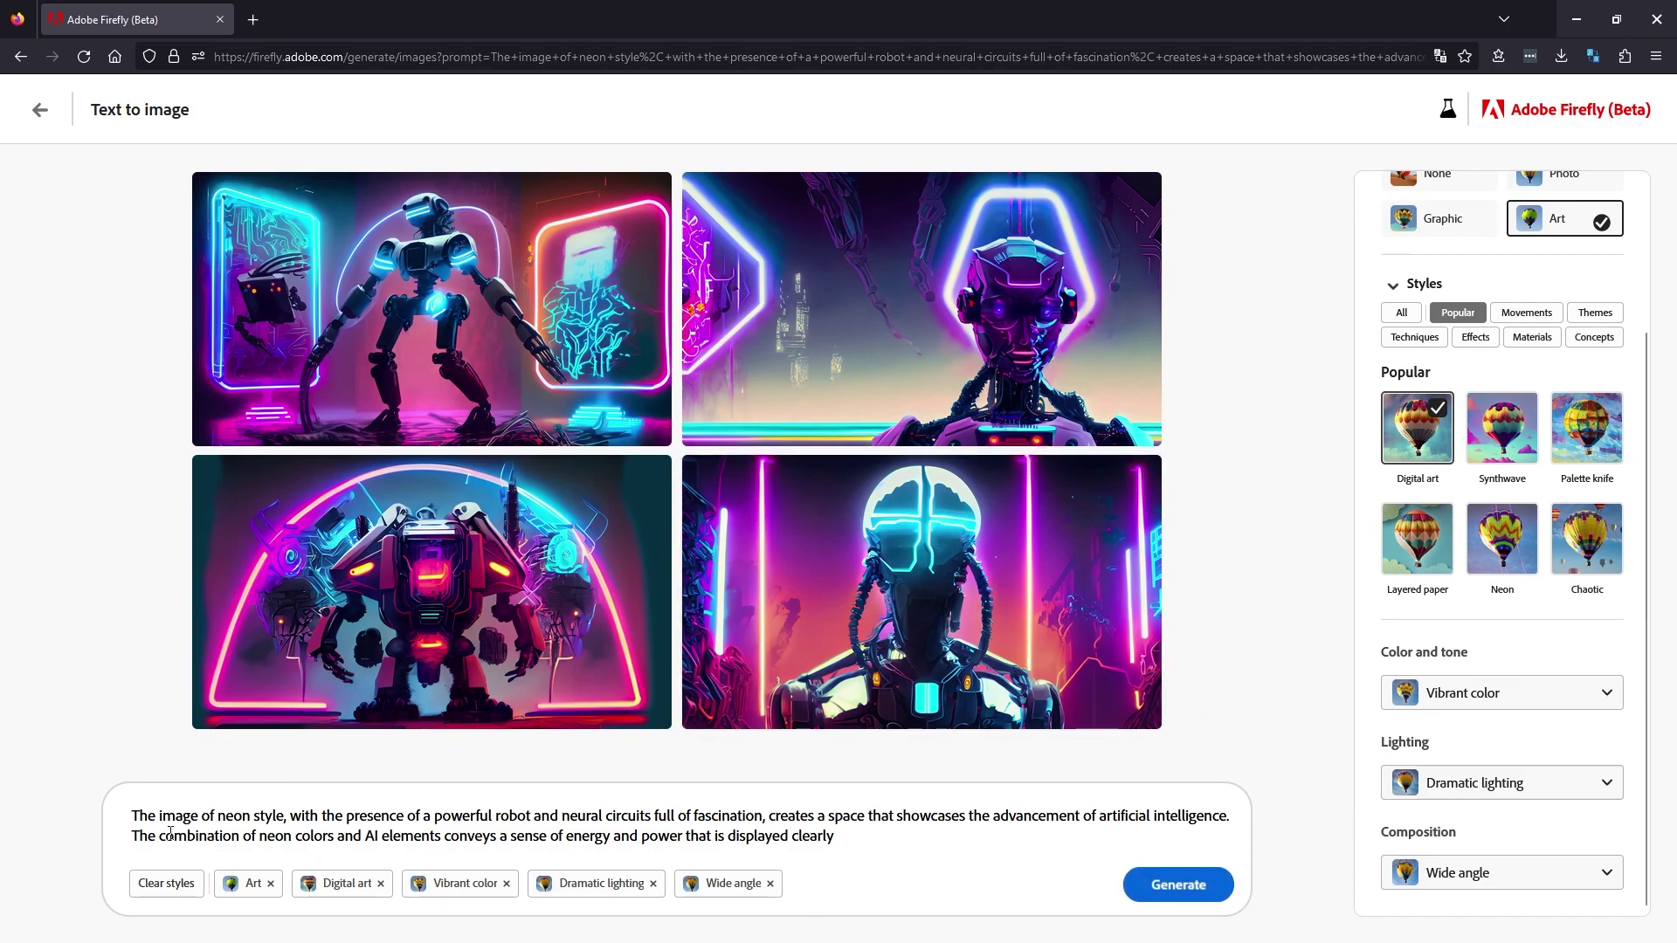
{"action": "left_click", "coordinate": [1176, 886]}
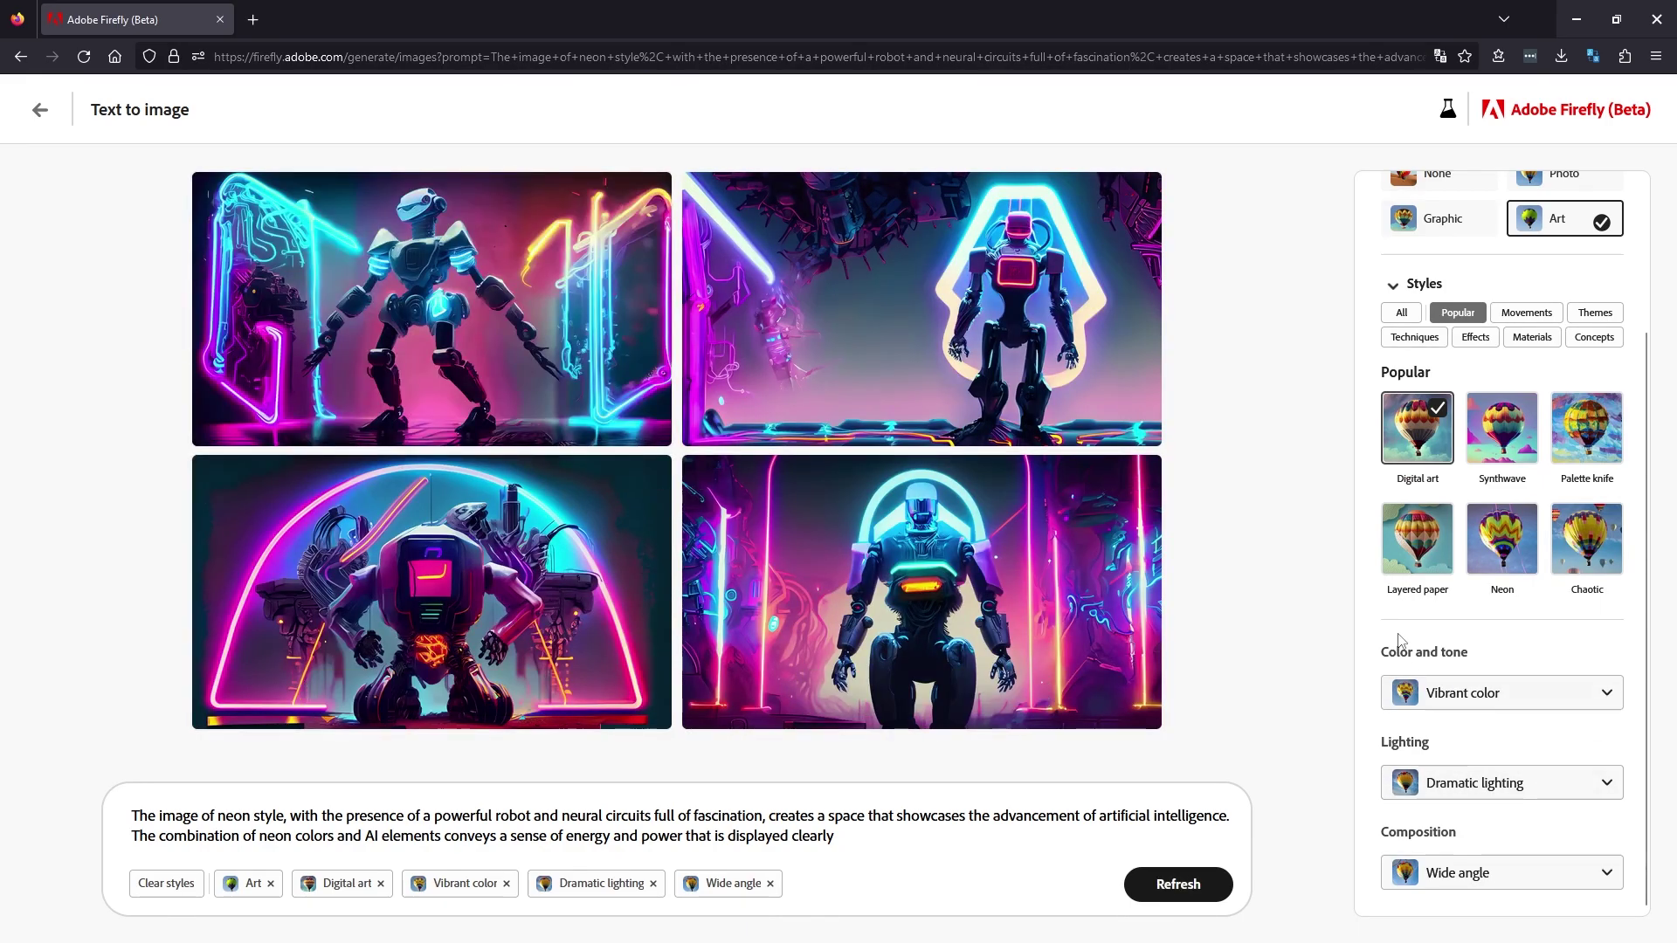
Switch the composition to Macrophotography and regenerate the images
{"action": "left_click", "coordinate": [1591, 873]}
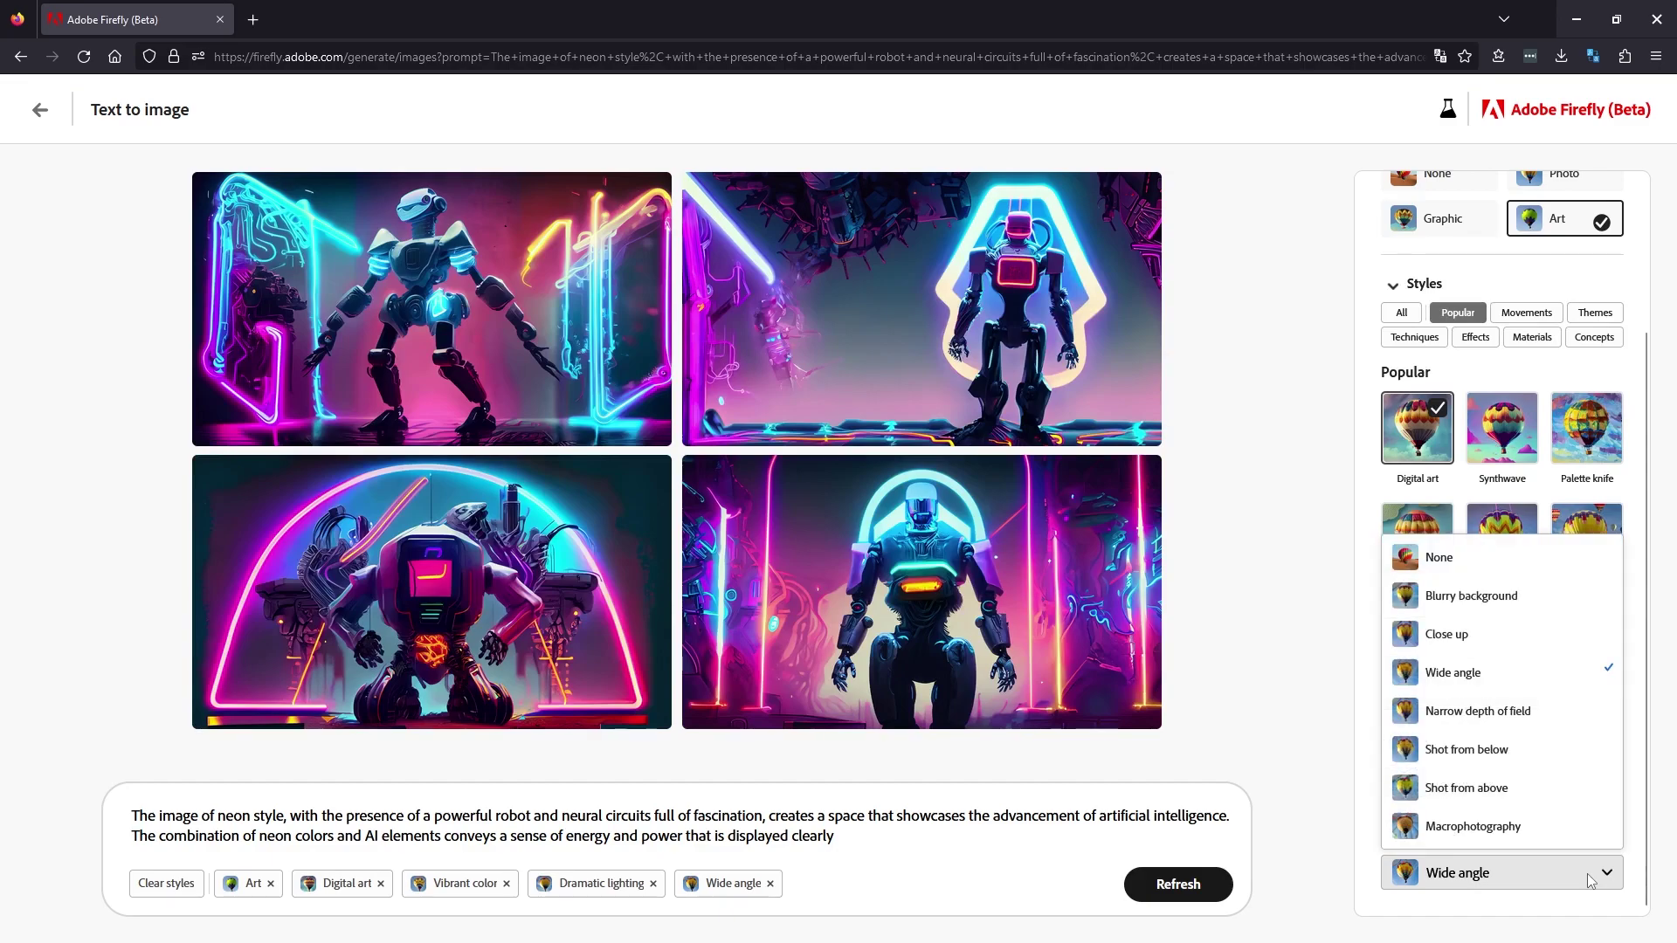
{"action": "left_click", "coordinate": [1531, 827]}
{"action": "left_click", "coordinate": [1207, 885]}
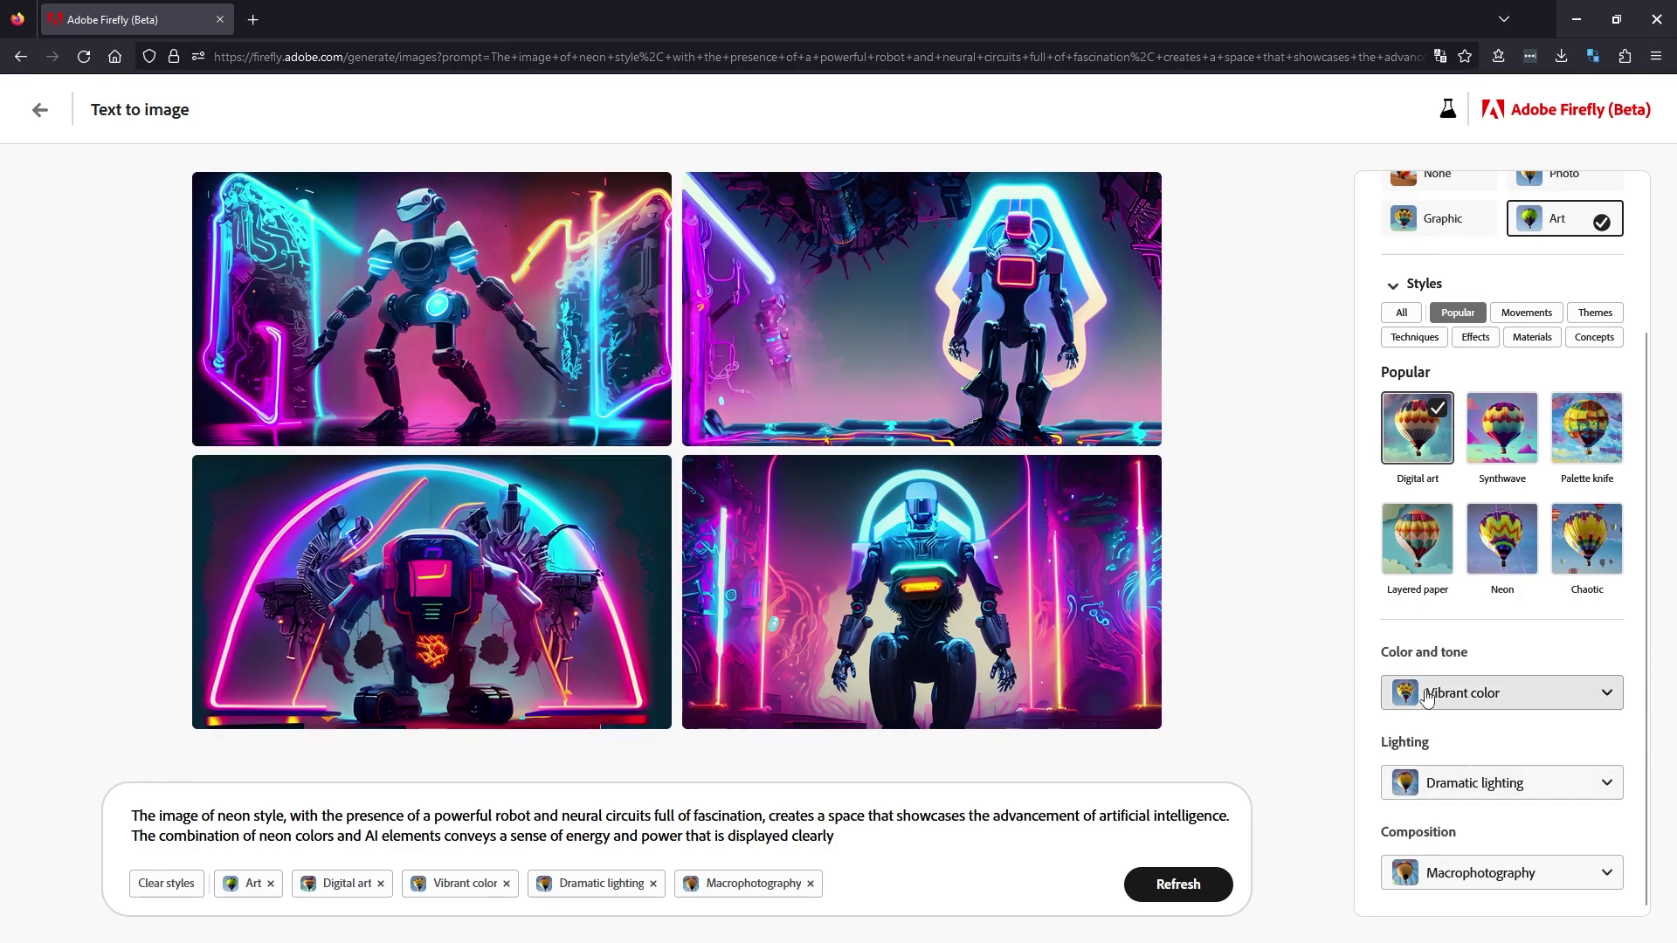
Remove the Macrophotography, Vibrant color, Digital art, Dramatic lighting and Art chips
{"action": "left_click", "coordinate": [810, 883]}
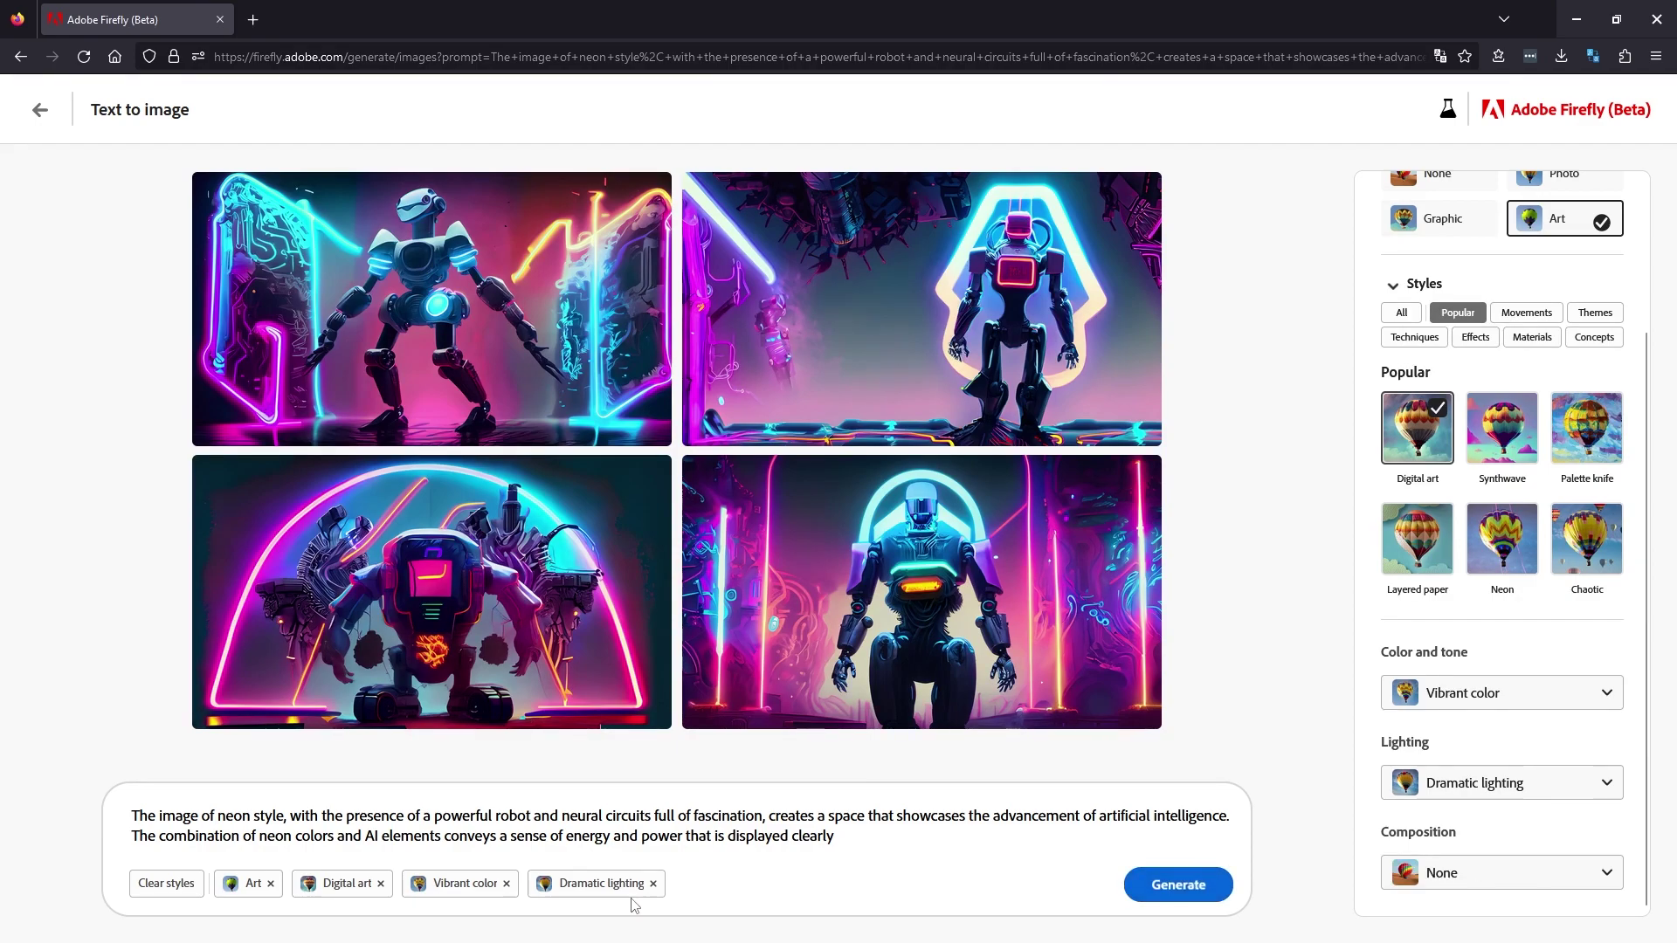
{"action": "left_click", "coordinate": [506, 884]}
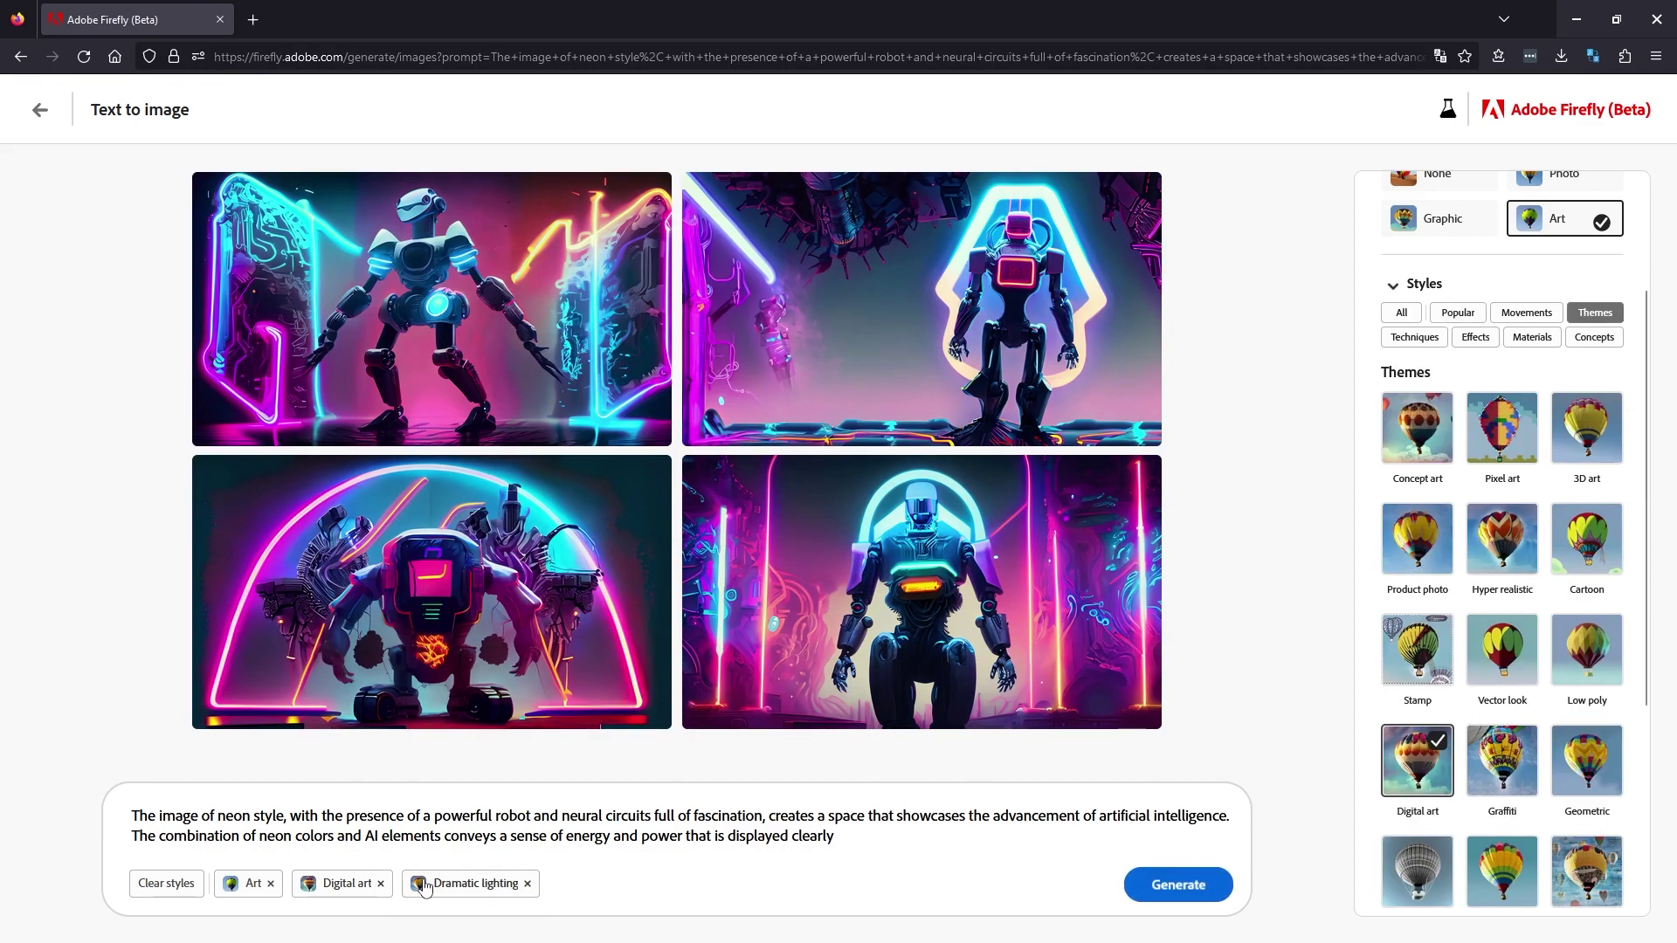
{"action": "left_click", "coordinate": [380, 883]}
{"action": "left_click", "coordinate": [418, 884]}
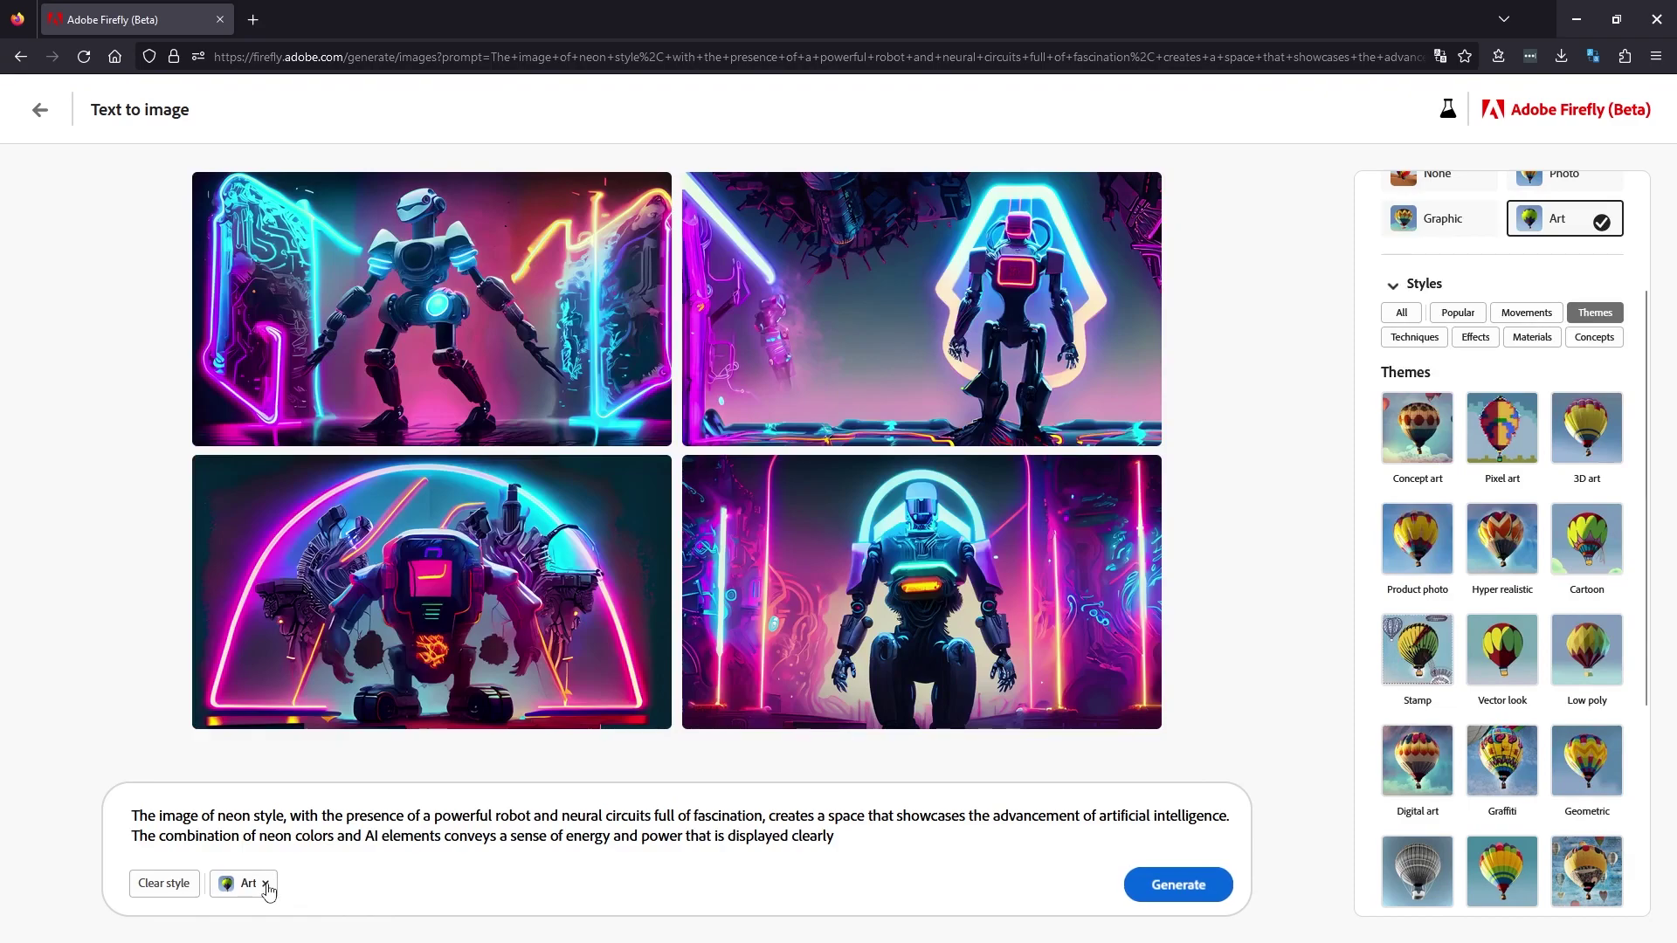
{"action": "left_click", "coordinate": [270, 884]}
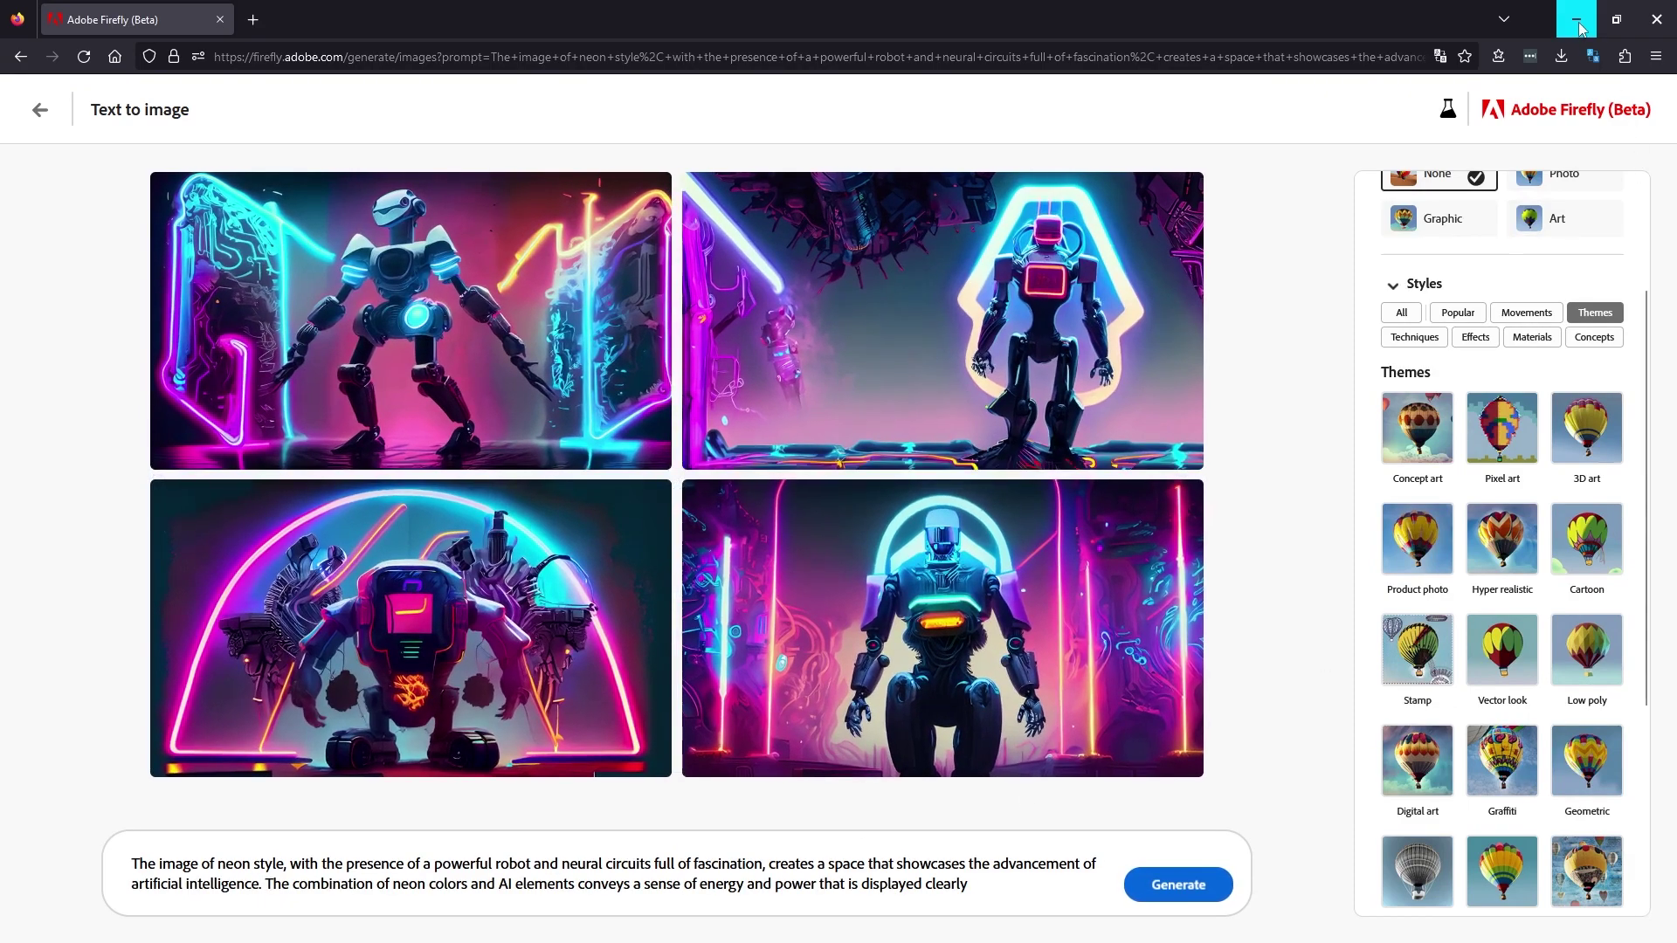
Switch to Lexica, browse the grid and open the cyberpunk girl image's prompt
{"action": "left_click", "coordinate": [1582, 25]}
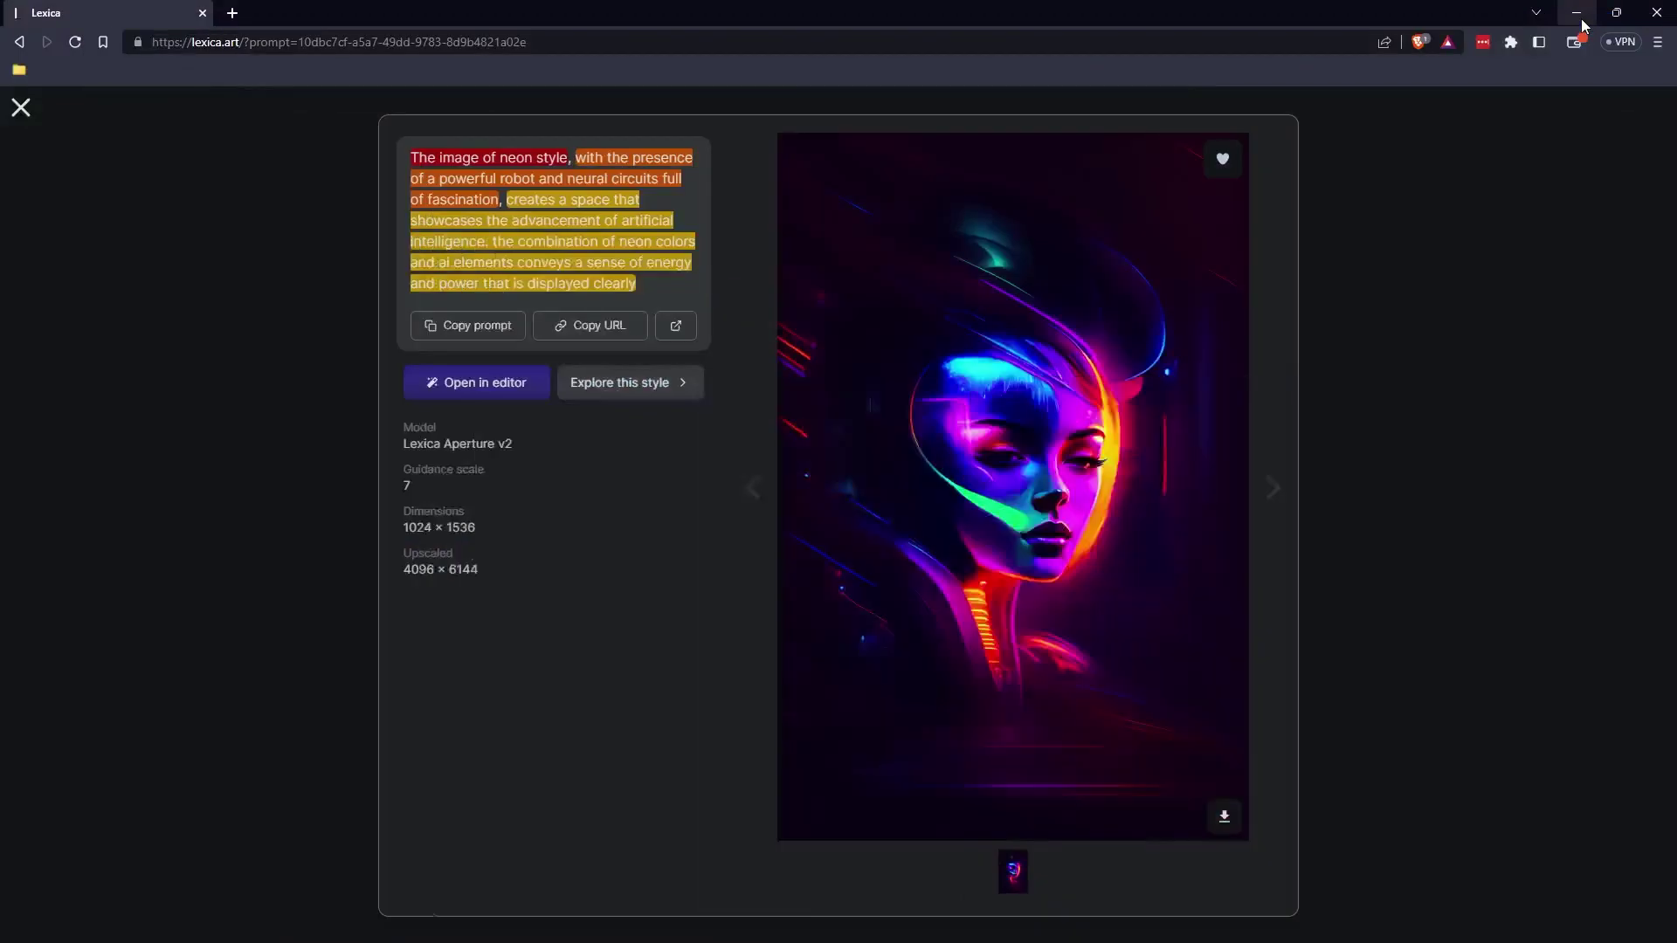
{"action": "left_click", "coordinate": [21, 108]}
{"action": "scroll", "coordinate": [1123, 590], "scroll_direction": "down", "scroll_amount": 10}
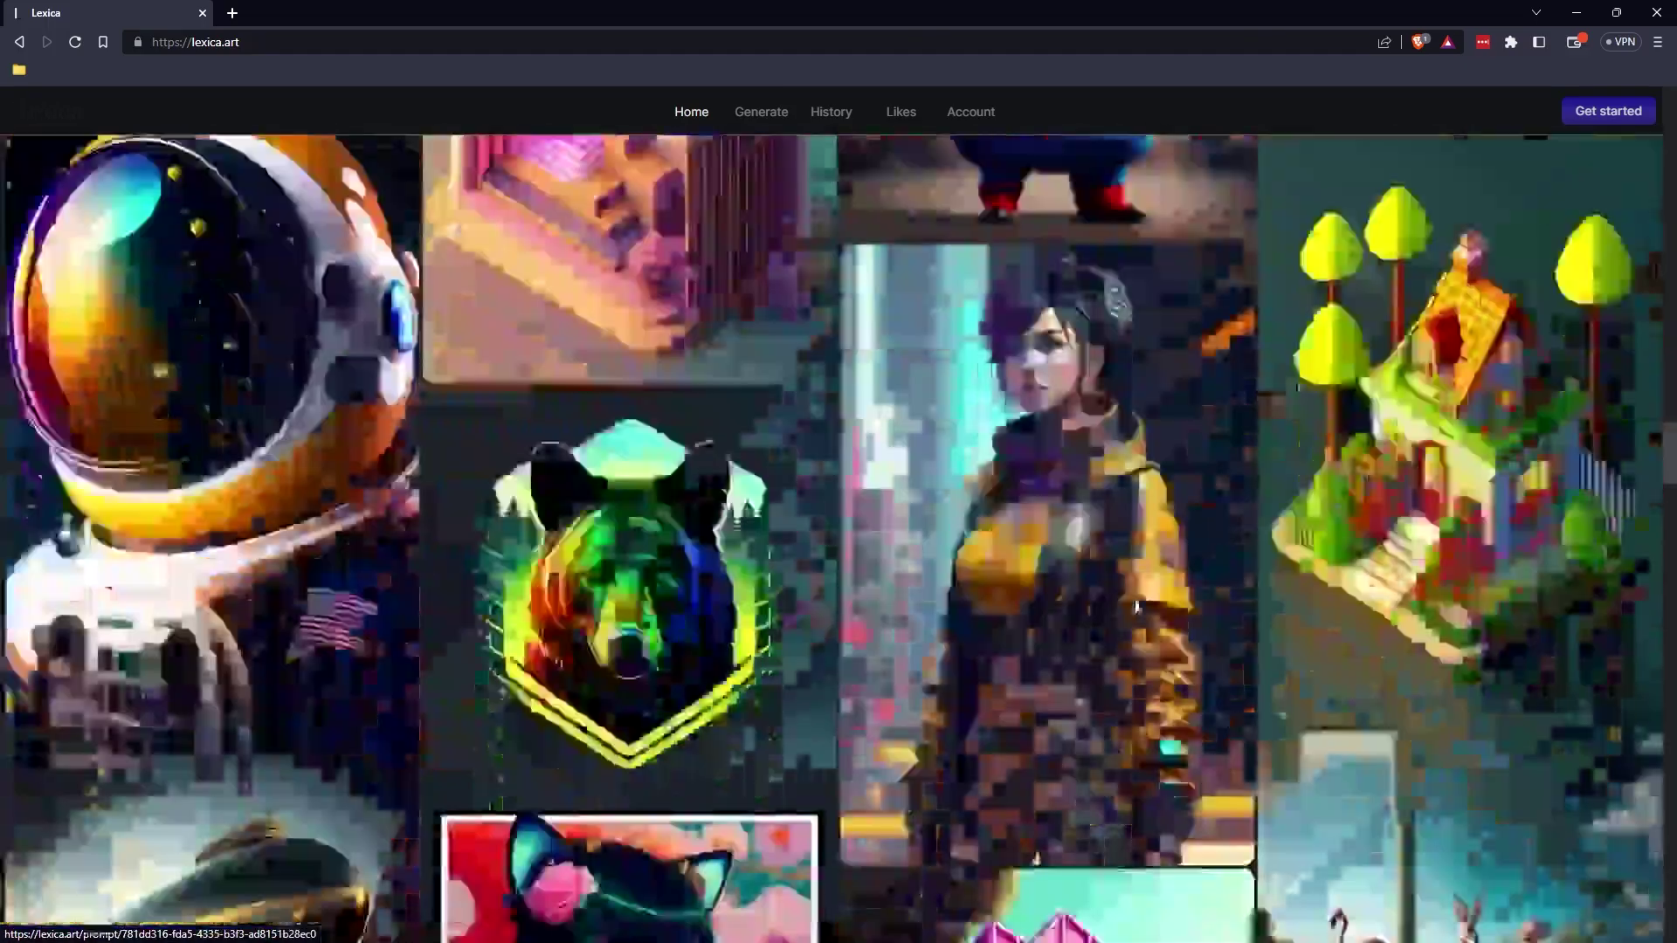
{"action": "scroll", "coordinate": [1136, 605], "scroll_direction": "down", "scroll_amount": 3}
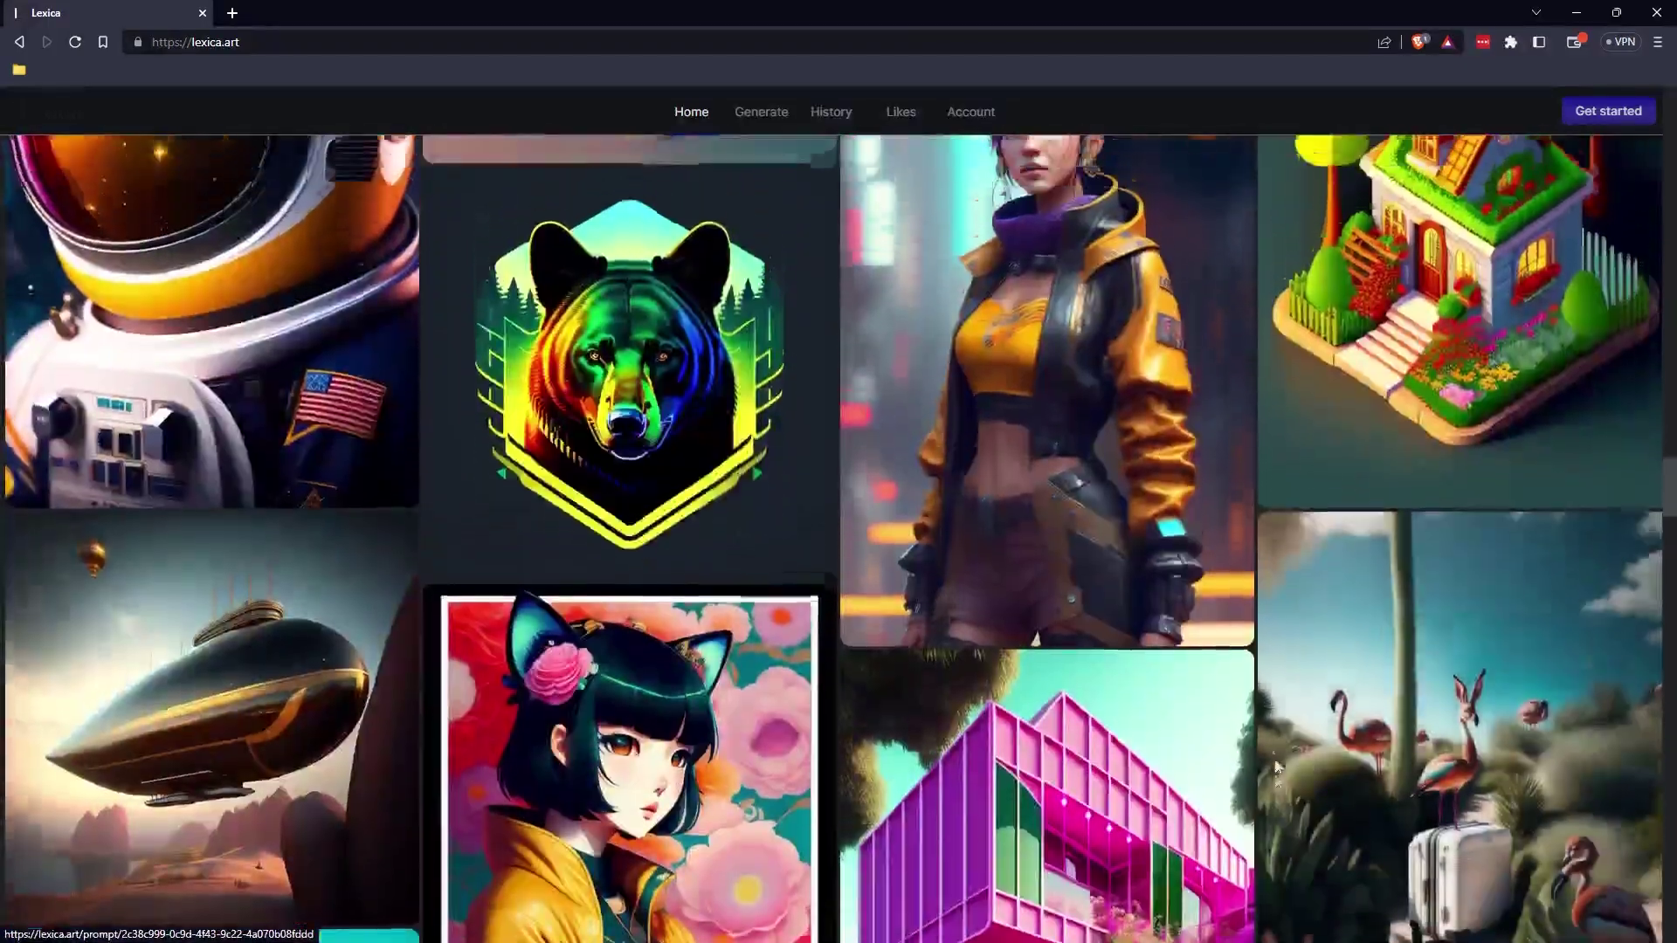
{"action": "left_click", "coordinate": [1057, 366]}
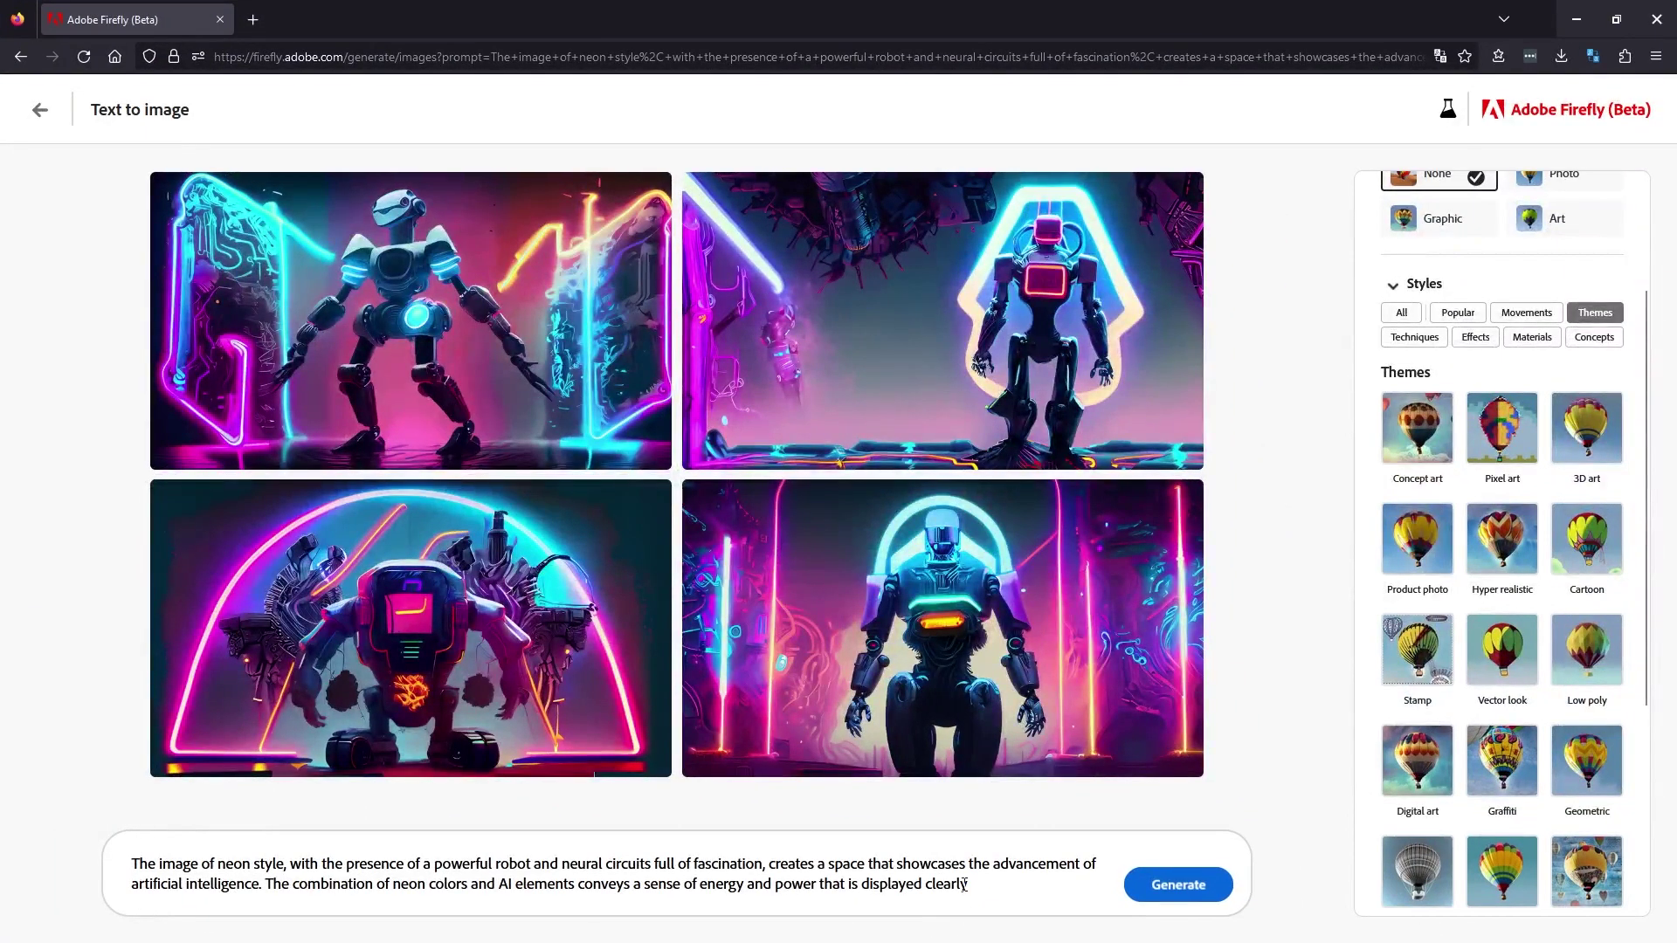
Replace the prompt with the Mech Punk girl prompt and try generating twice
{"action": "triple_click", "coordinate": [964, 884]}
{"action": "type", "text": "Mech Punk clothes with short hair girl, battle status, hyper detailed, digital art, Cyberpunk style, cybercinematic lighting, studio quality, smooth render, unreal engine 5 rendered, octane rendered, art style by klimt and nixeu and ian sprigger and wlop and krenz cushart"}
{"action": "scroll", "coordinate": [1380, 698], "scroll_direction": "up", "scroll_amount": 3}
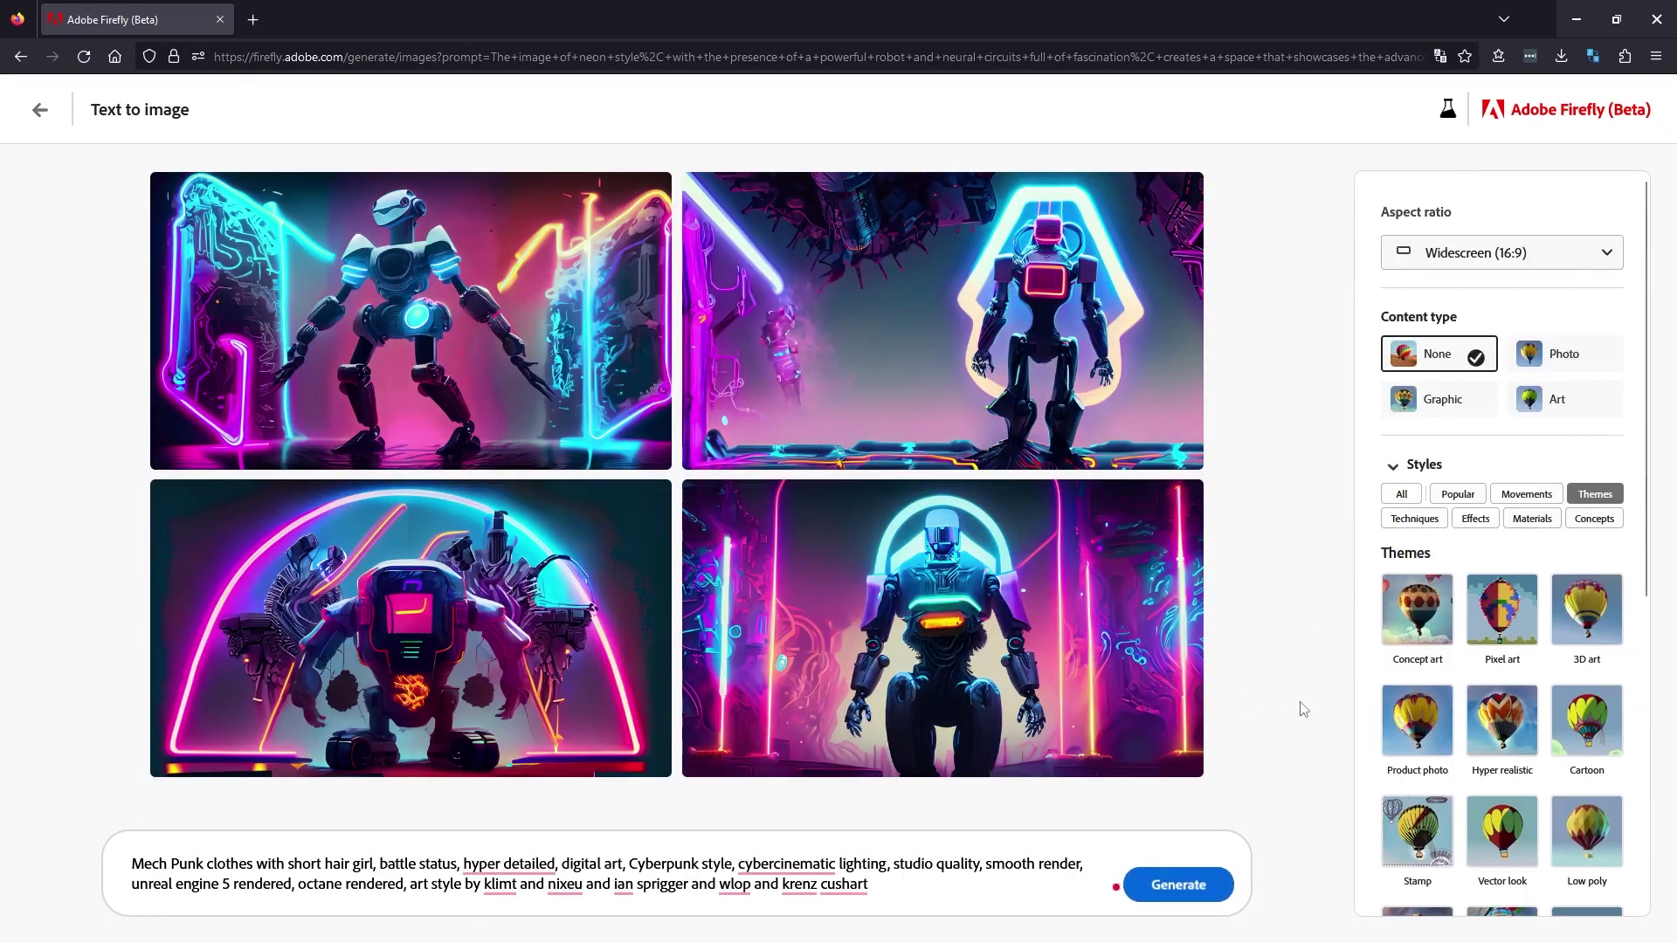
{"action": "left_click", "coordinate": [1178, 886]}
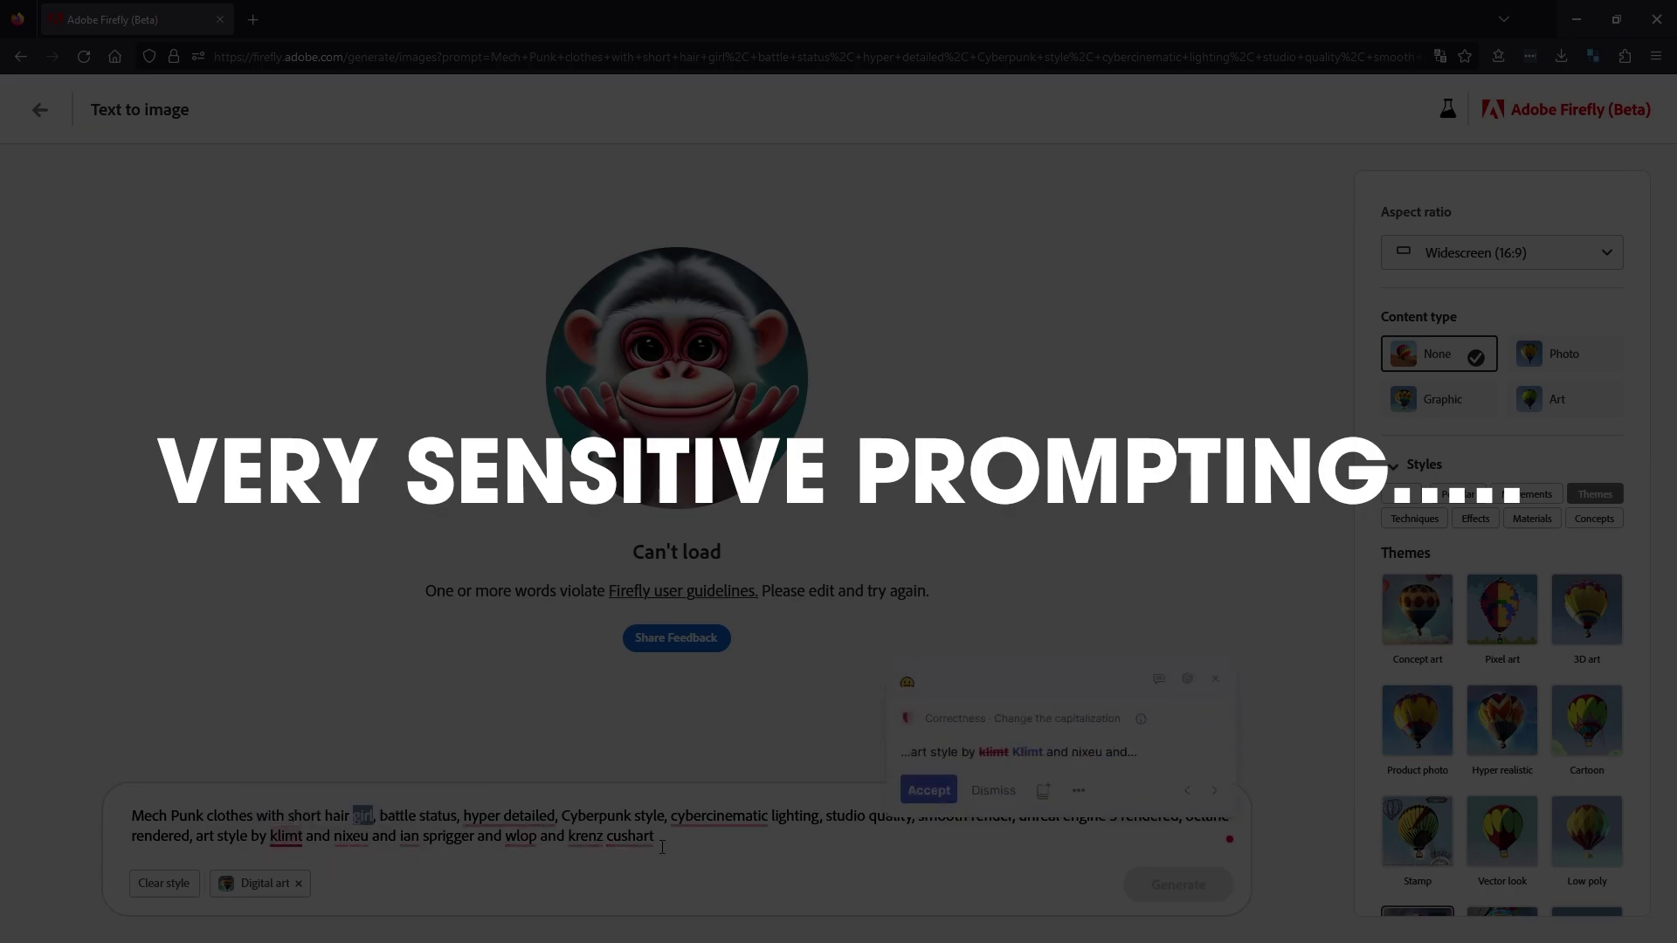
{"action": "left_click", "coordinate": [1178, 884]}
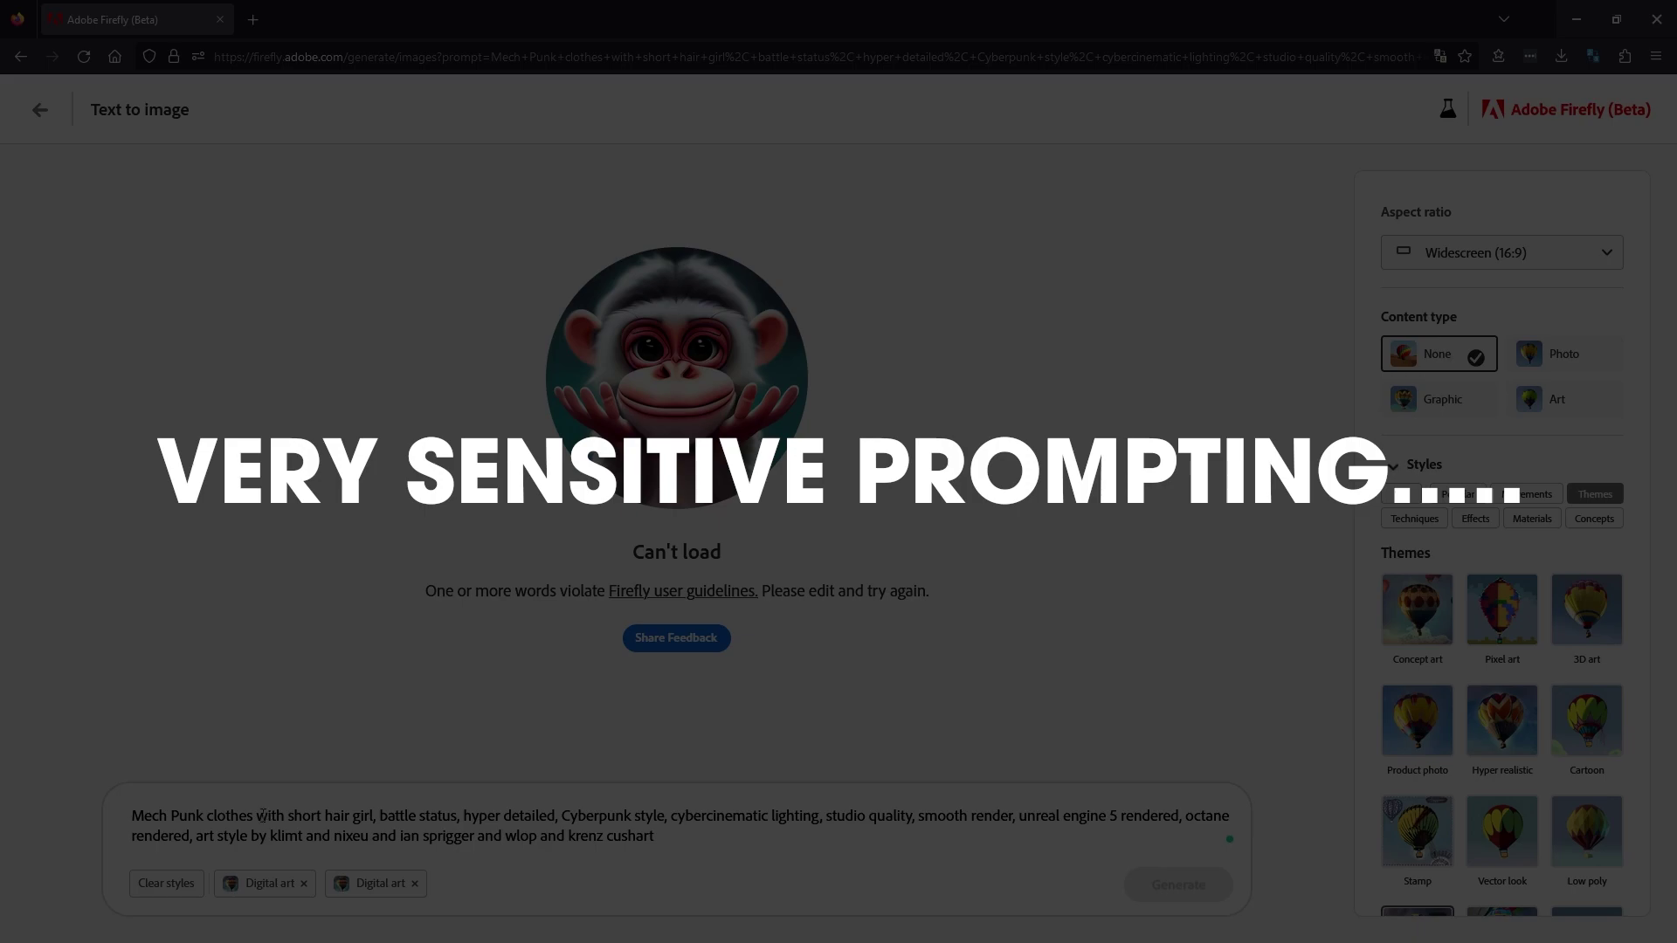
Drop the word 'girl', resubmit, then repaste and delete the artist names
{"action": "double_click", "coordinate": [363, 816]}
{"action": "key", "text": "BackSpace"}
{"action": "key", "text": "BackSpace"}
{"action": "key", "text": "Return"}
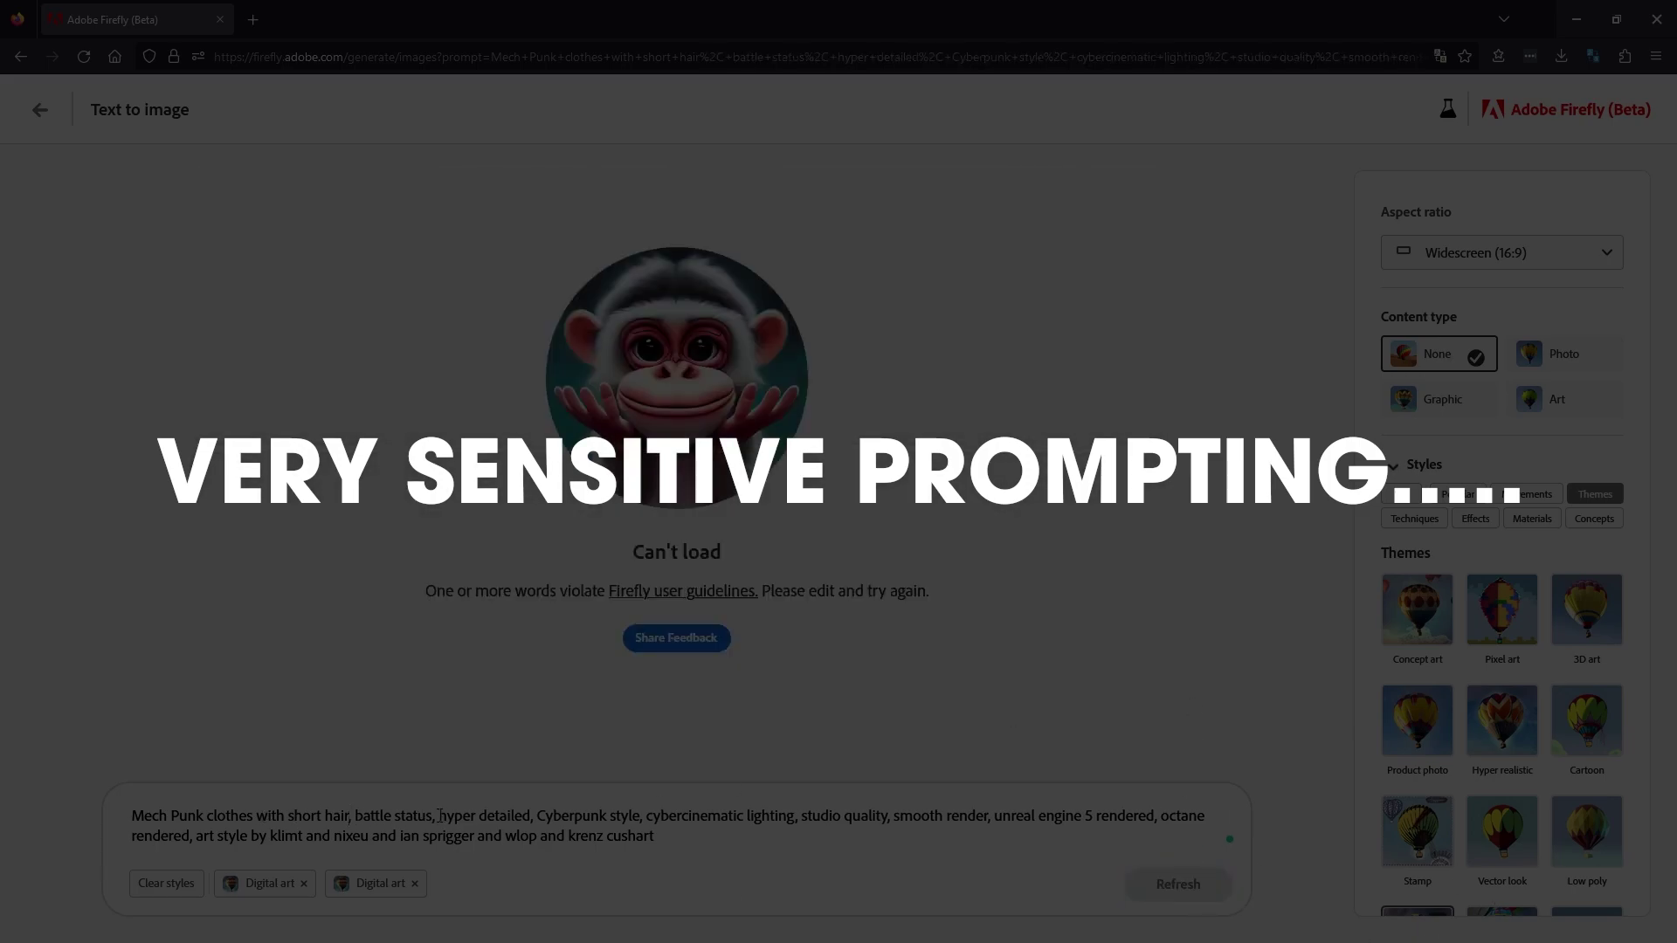
{"action": "key", "text": "ctrl+a"}
{"action": "type", "text": "Mech Punk clothes with short hair girl, battle status, hyper detailed, digital art, Cyberpunk style, cybercinematic lighting, studio quality, smooth render, unreal engine 5 rendered, octane rendered, art style by klimt and nixeu and ian sprigger and wlop and krenz cushart"}
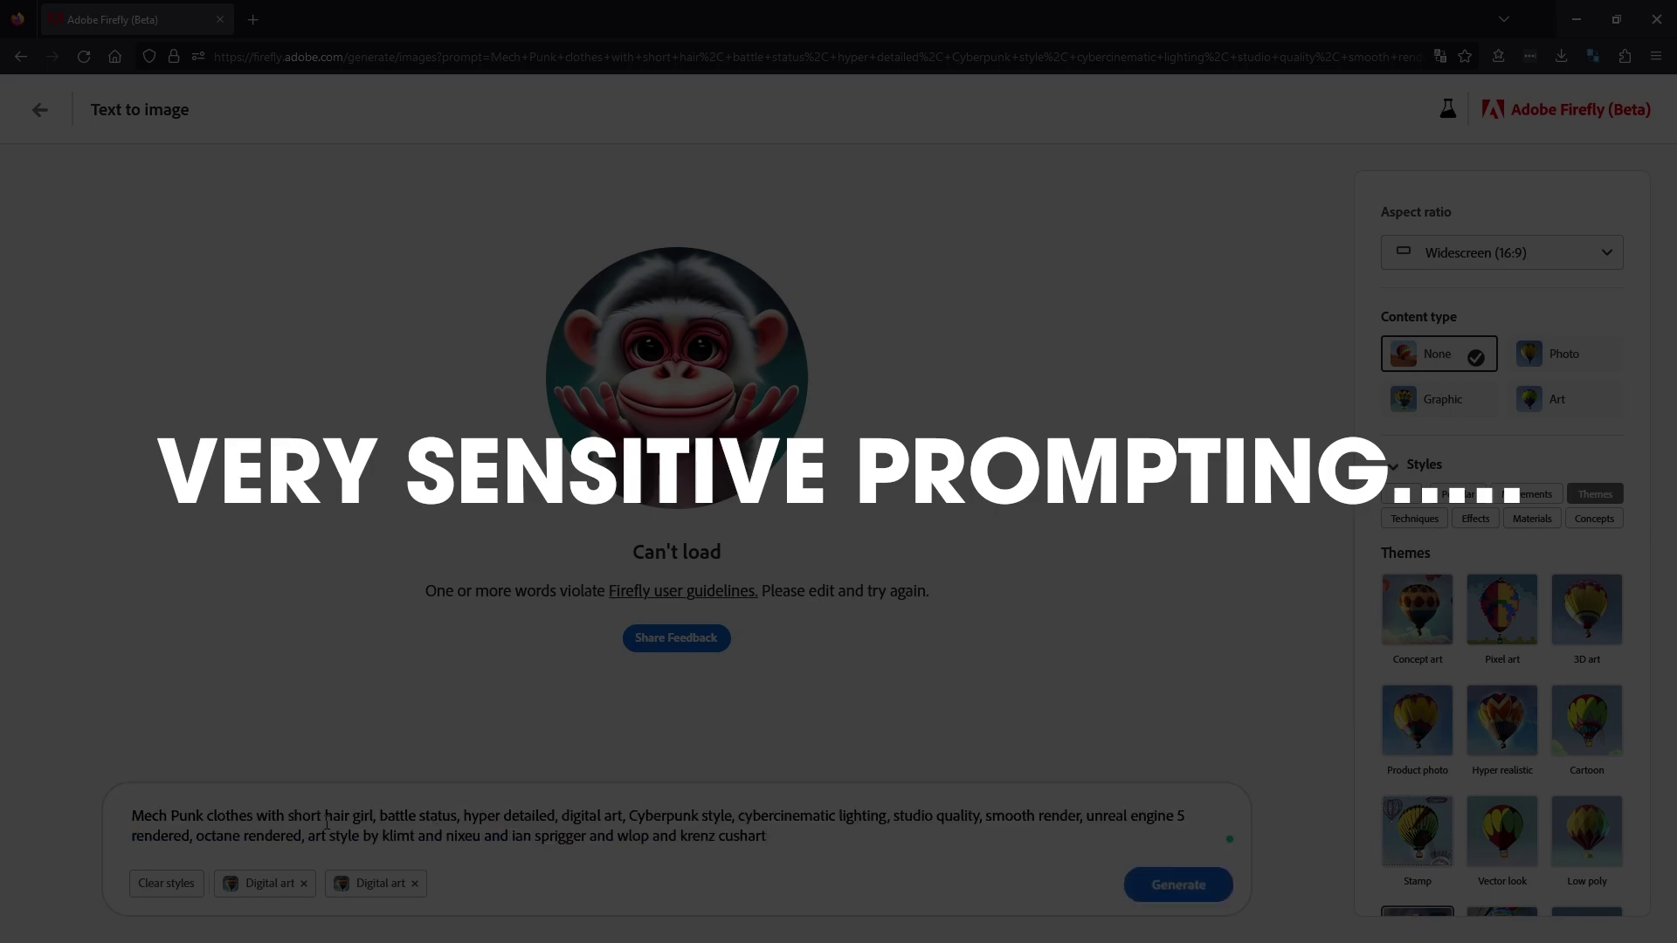
{"action": "left_click_drag", "start_coordinate": [390, 839], "coordinate": [908, 891]}
{"action": "key", "text": "BackSpace"}
Trim the Mech Punk prompt to its first phrase and generate punk girl images
{"action": "key", "text": "Return"}
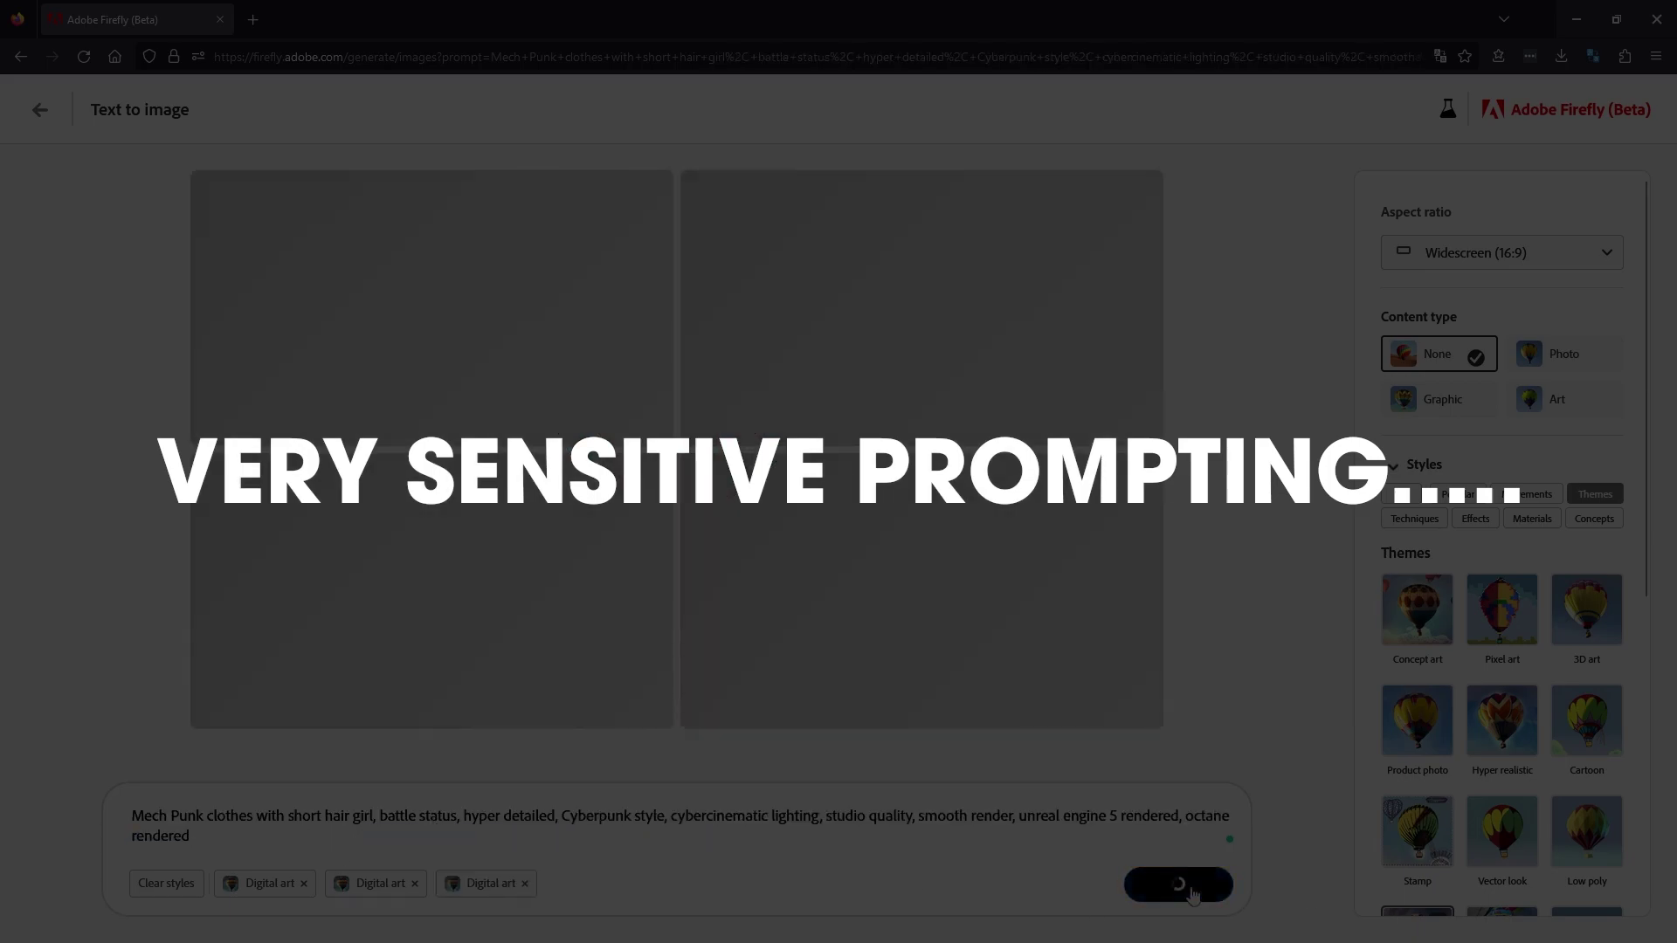
{"action": "left_click_drag", "start_coordinate": [192, 836], "coordinate": [382, 835]}
{"action": "key", "text": "BackSpace"}
{"action": "left_click", "coordinate": [1159, 888]}
{"action": "key", "text": "BackSpace"}
{"action": "key", "text": "Return"}
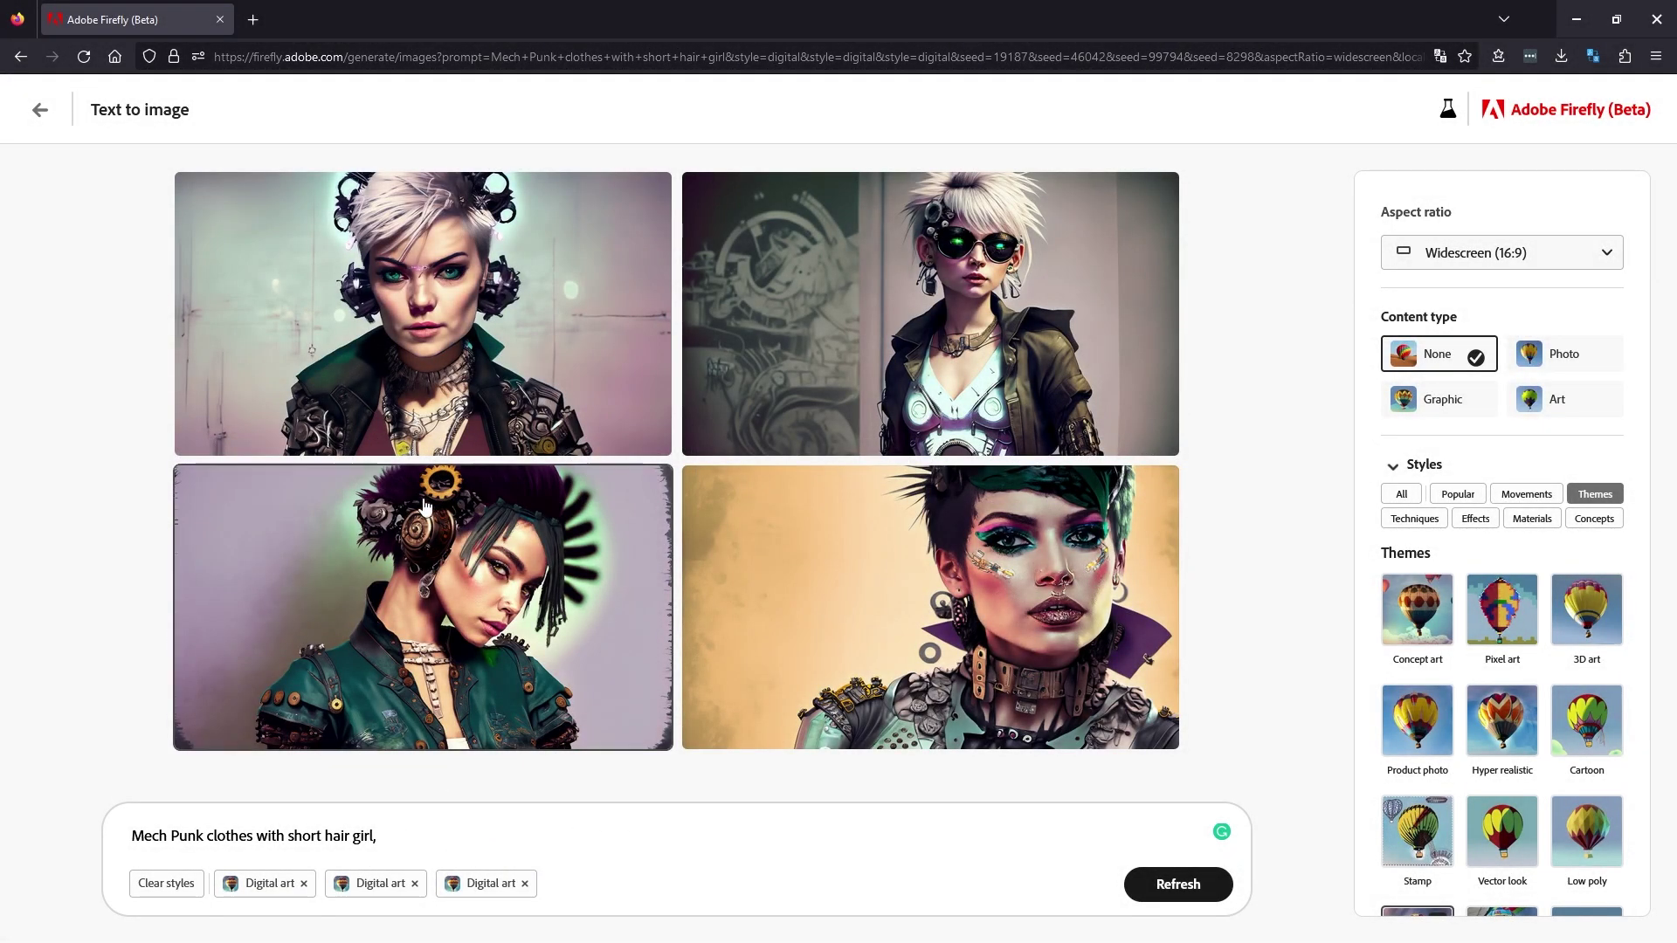
Replace the short prompt with the full long prompt again
{"action": "mouse_move", "coordinate": [503, 501]}
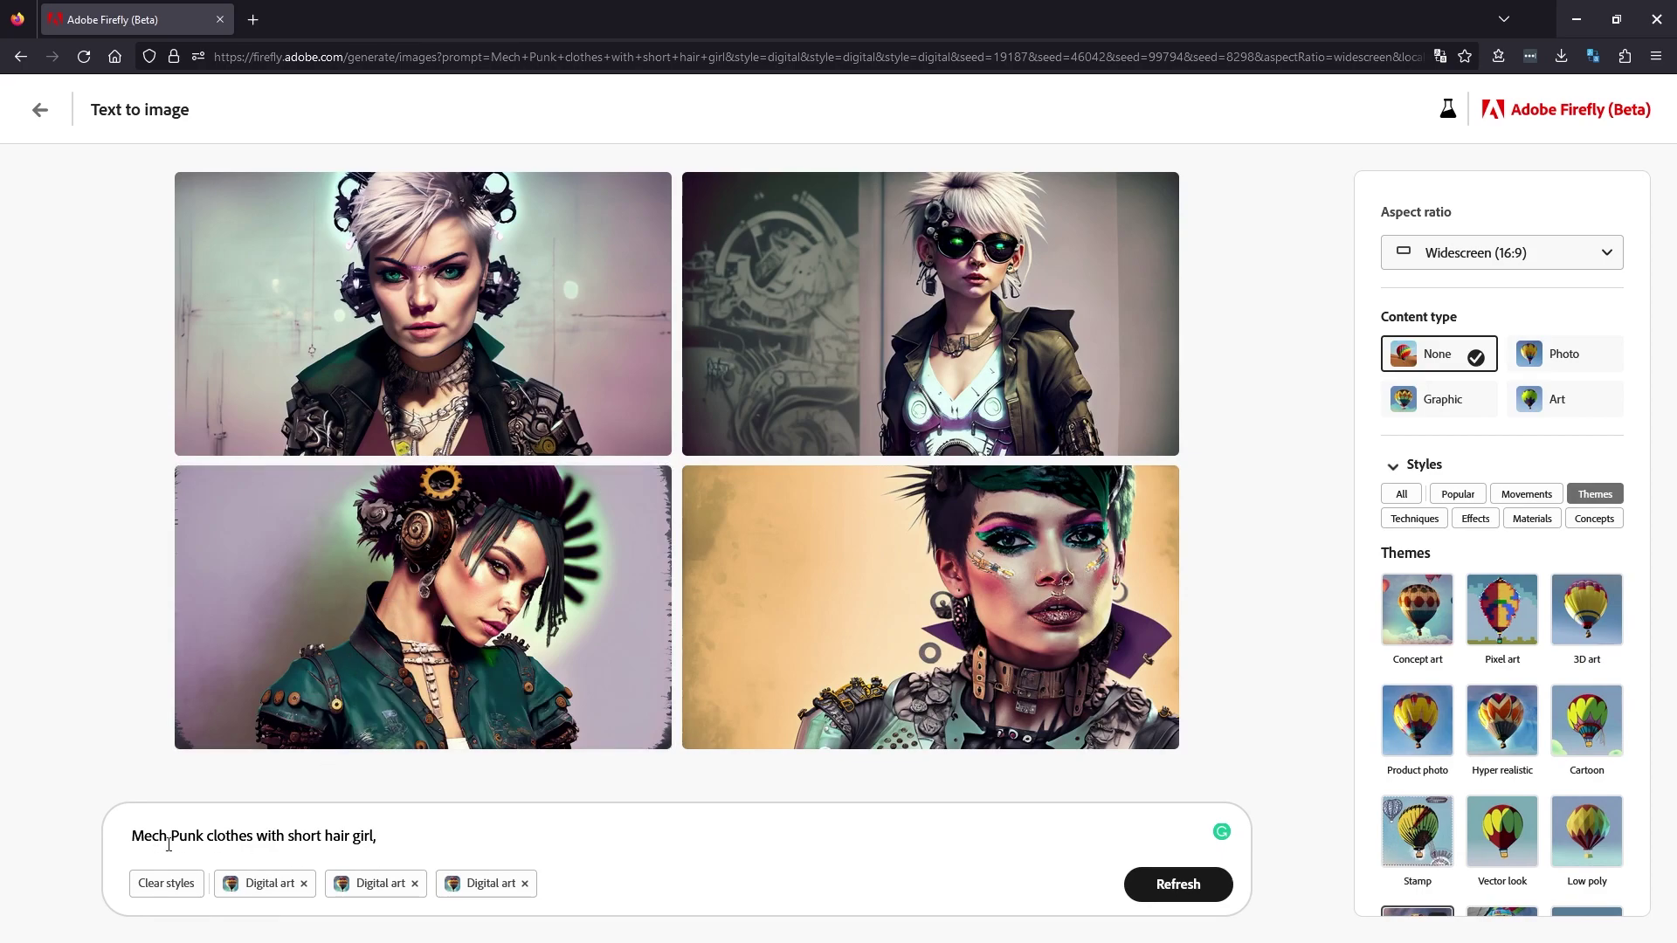
{"action": "mouse_move", "coordinate": [560, 629]}
{"action": "left_click_drag", "start_coordinate": [462, 830], "coordinate": [90, 854]}
{"action": "key", "text": "ctrl+v"}
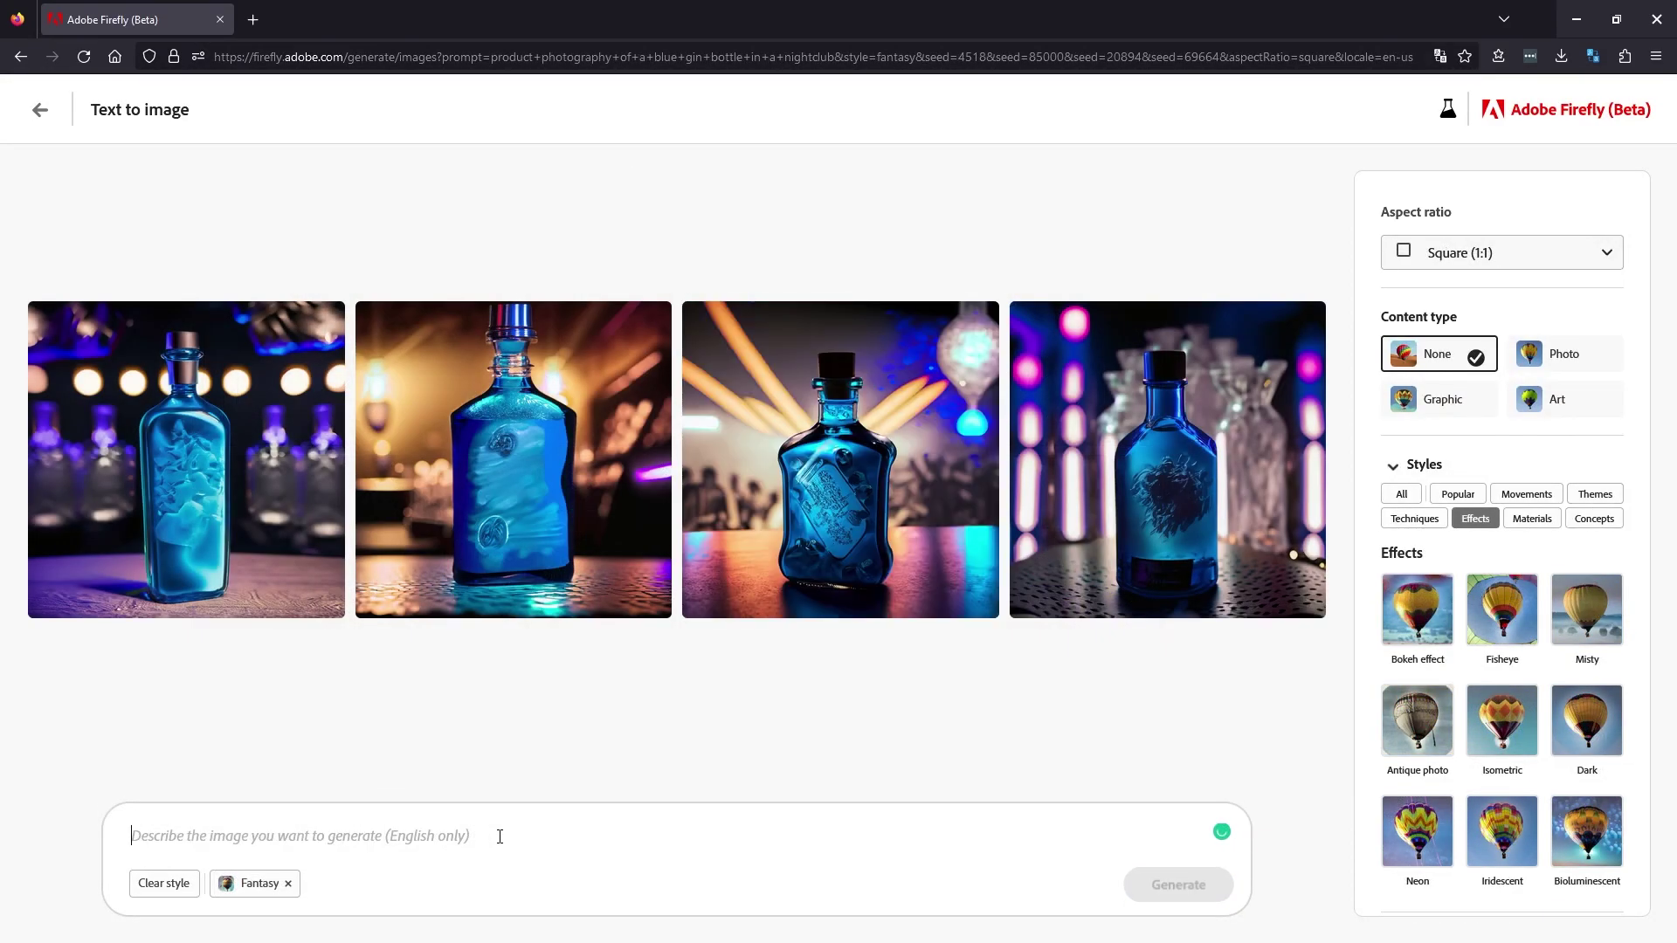
Generate 'A character from fall out 4 crossed with cyberpunk and halo' in Widescreen (16:9)
{"action": "type", "text": "A character from fall out 4"}
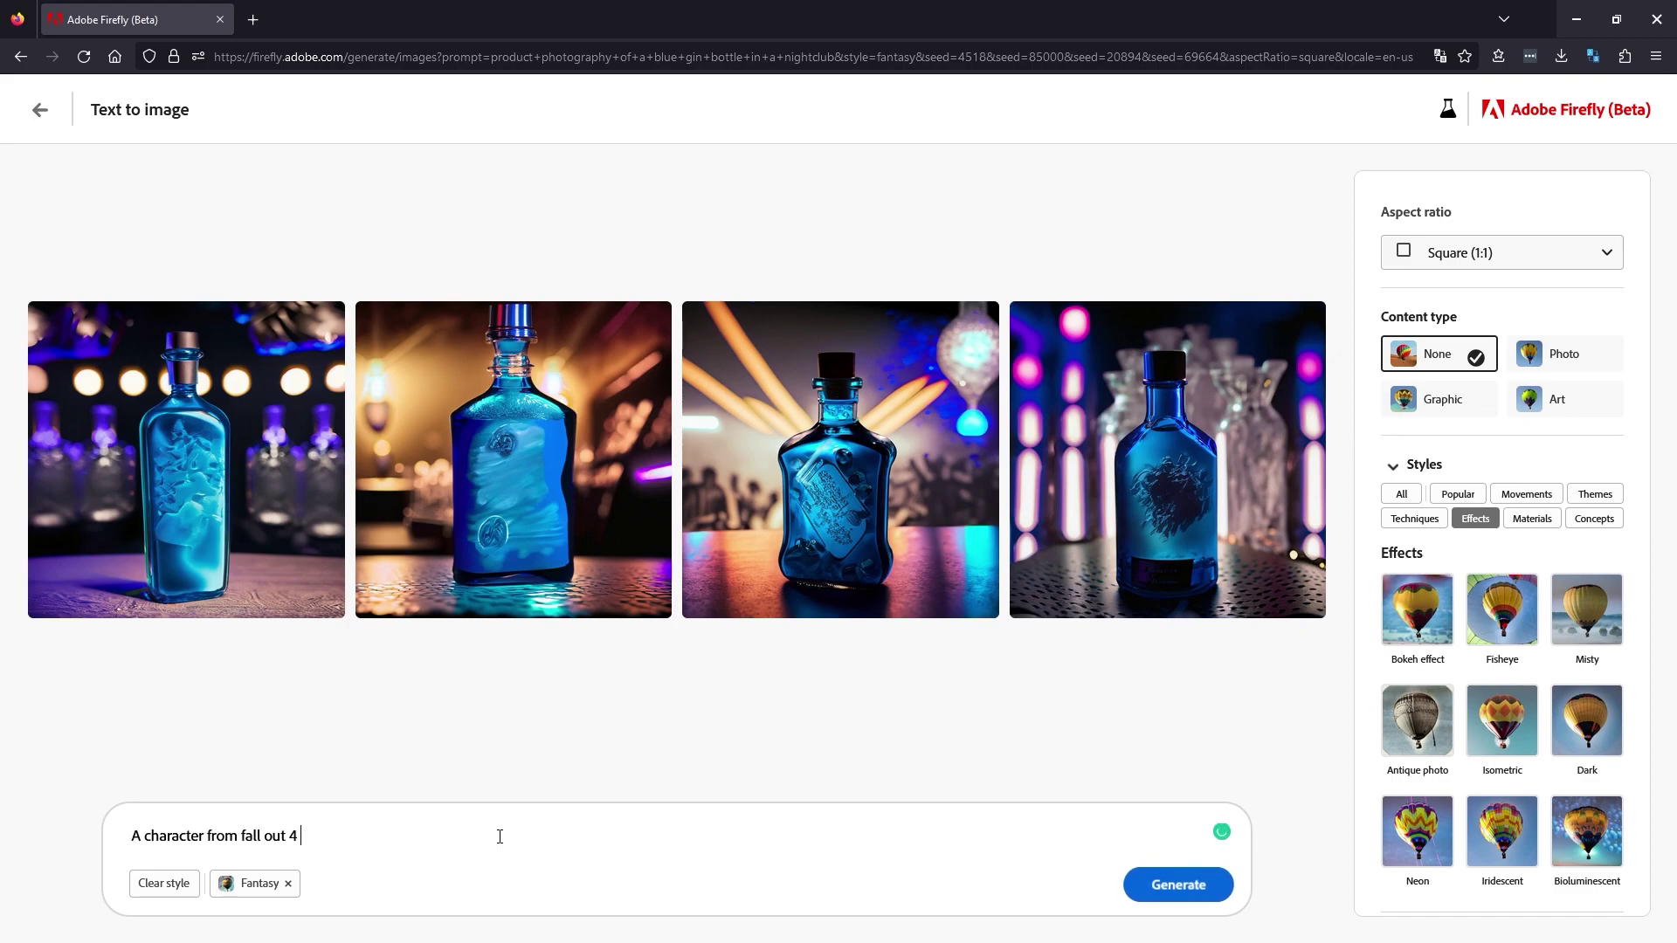
{"action": "type", "text": "."}
{"action": "left_click", "coordinate": [1169, 895]}
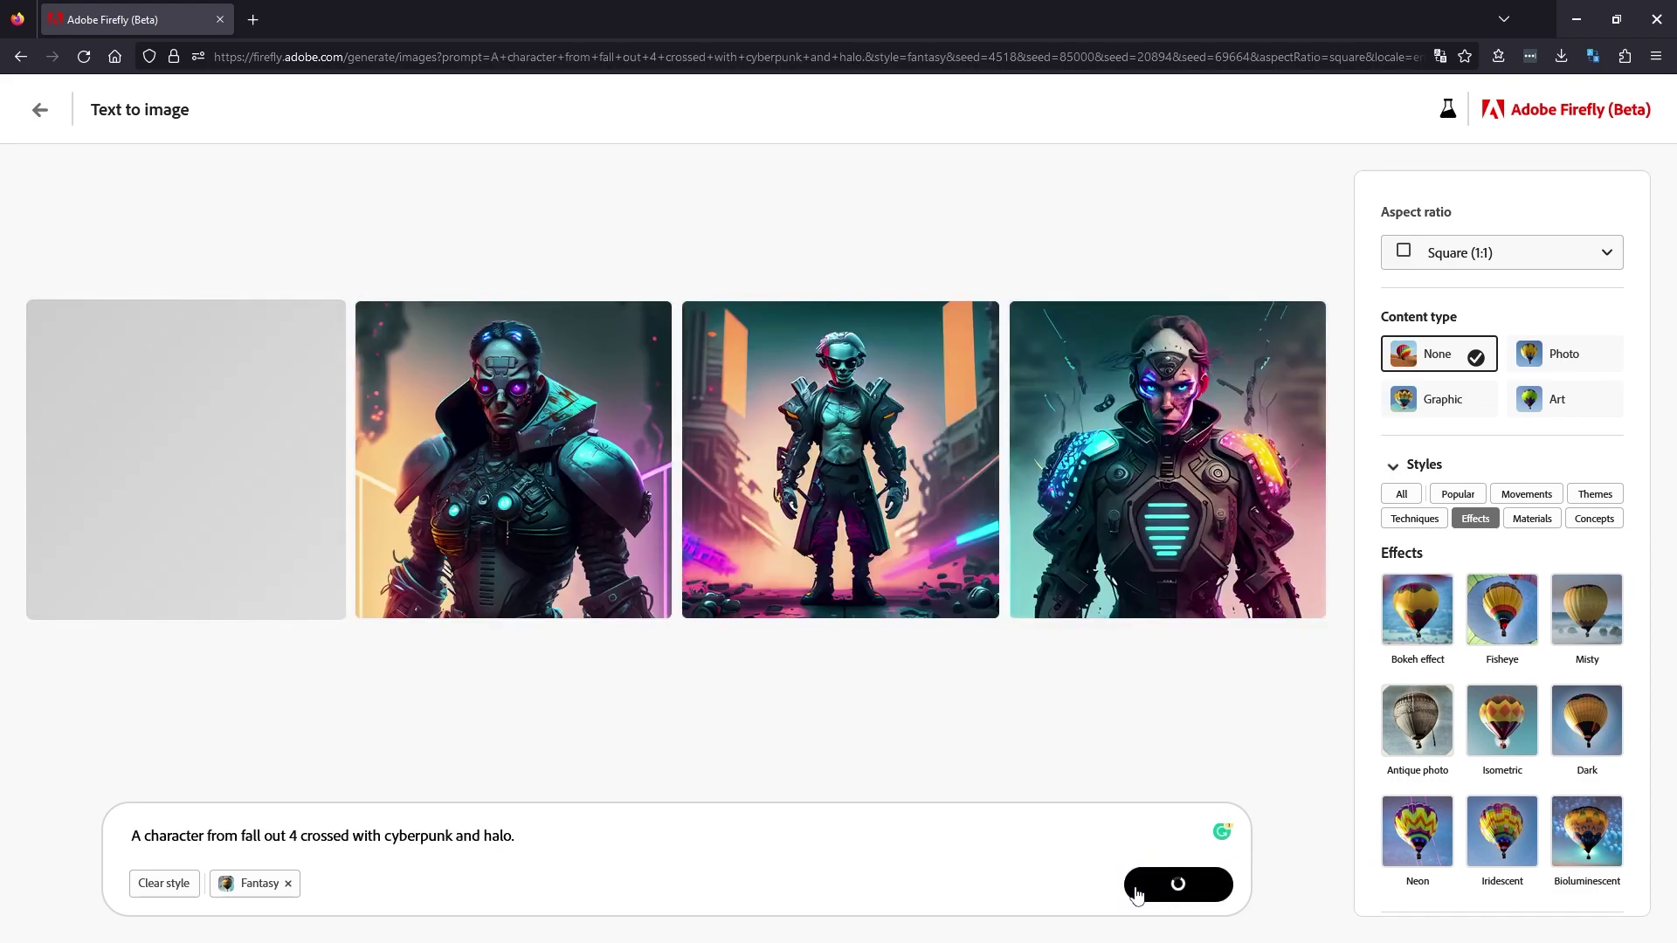
{"action": "mouse_move", "coordinate": [445, 466]}
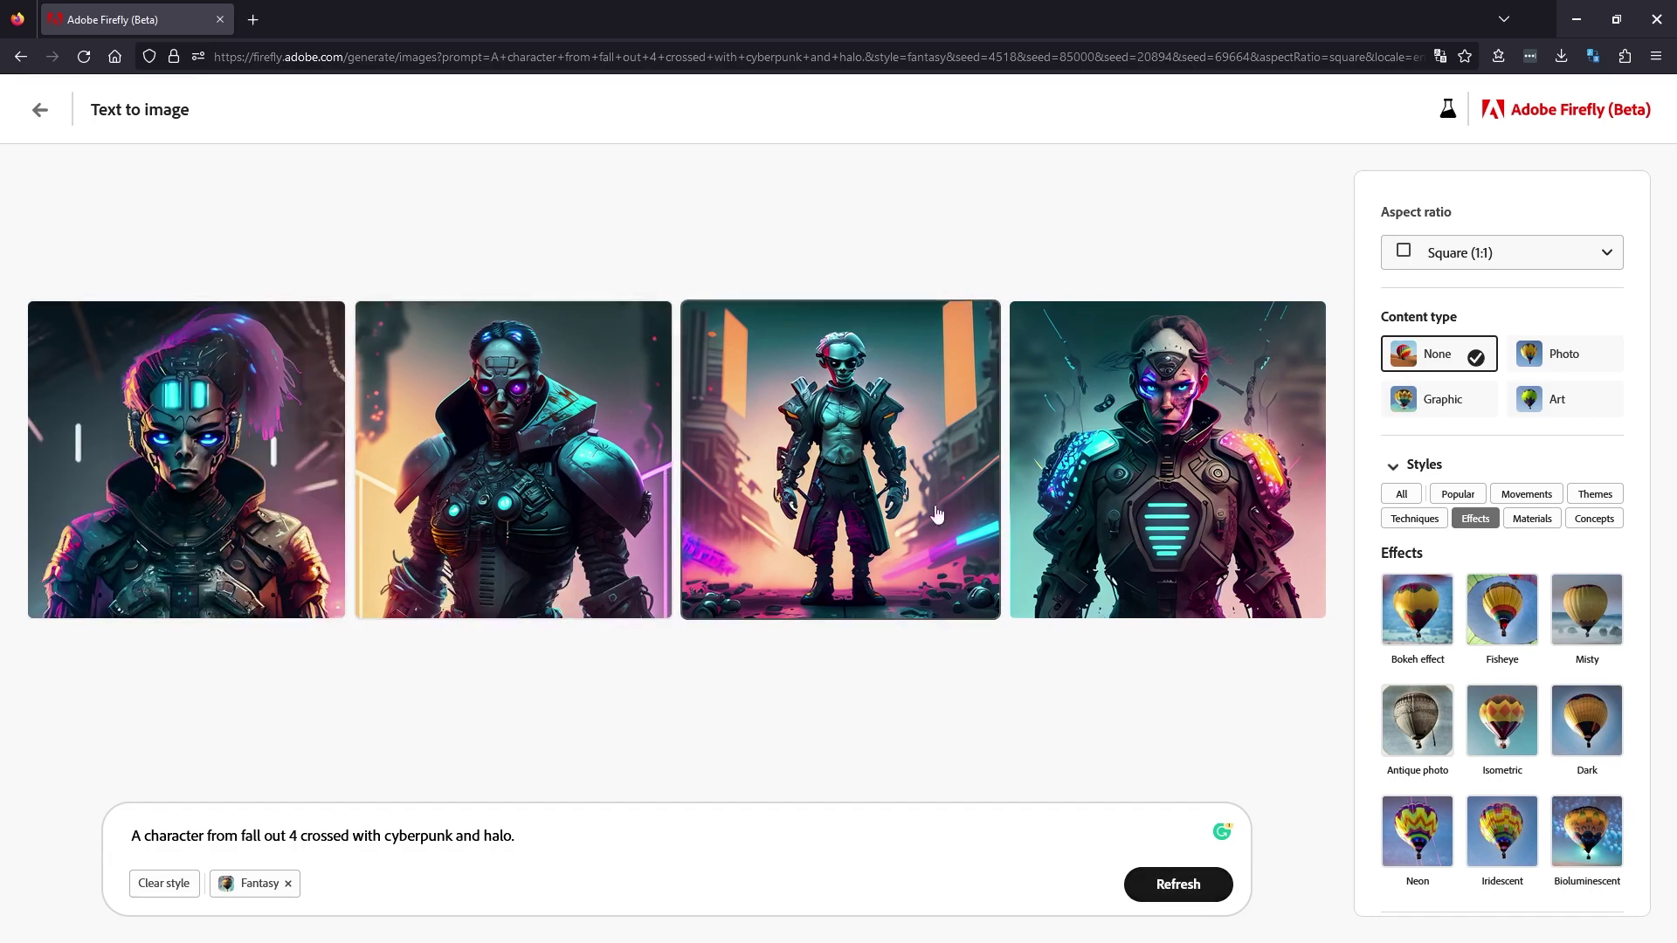
{"action": "left_click", "coordinate": [1610, 254]}
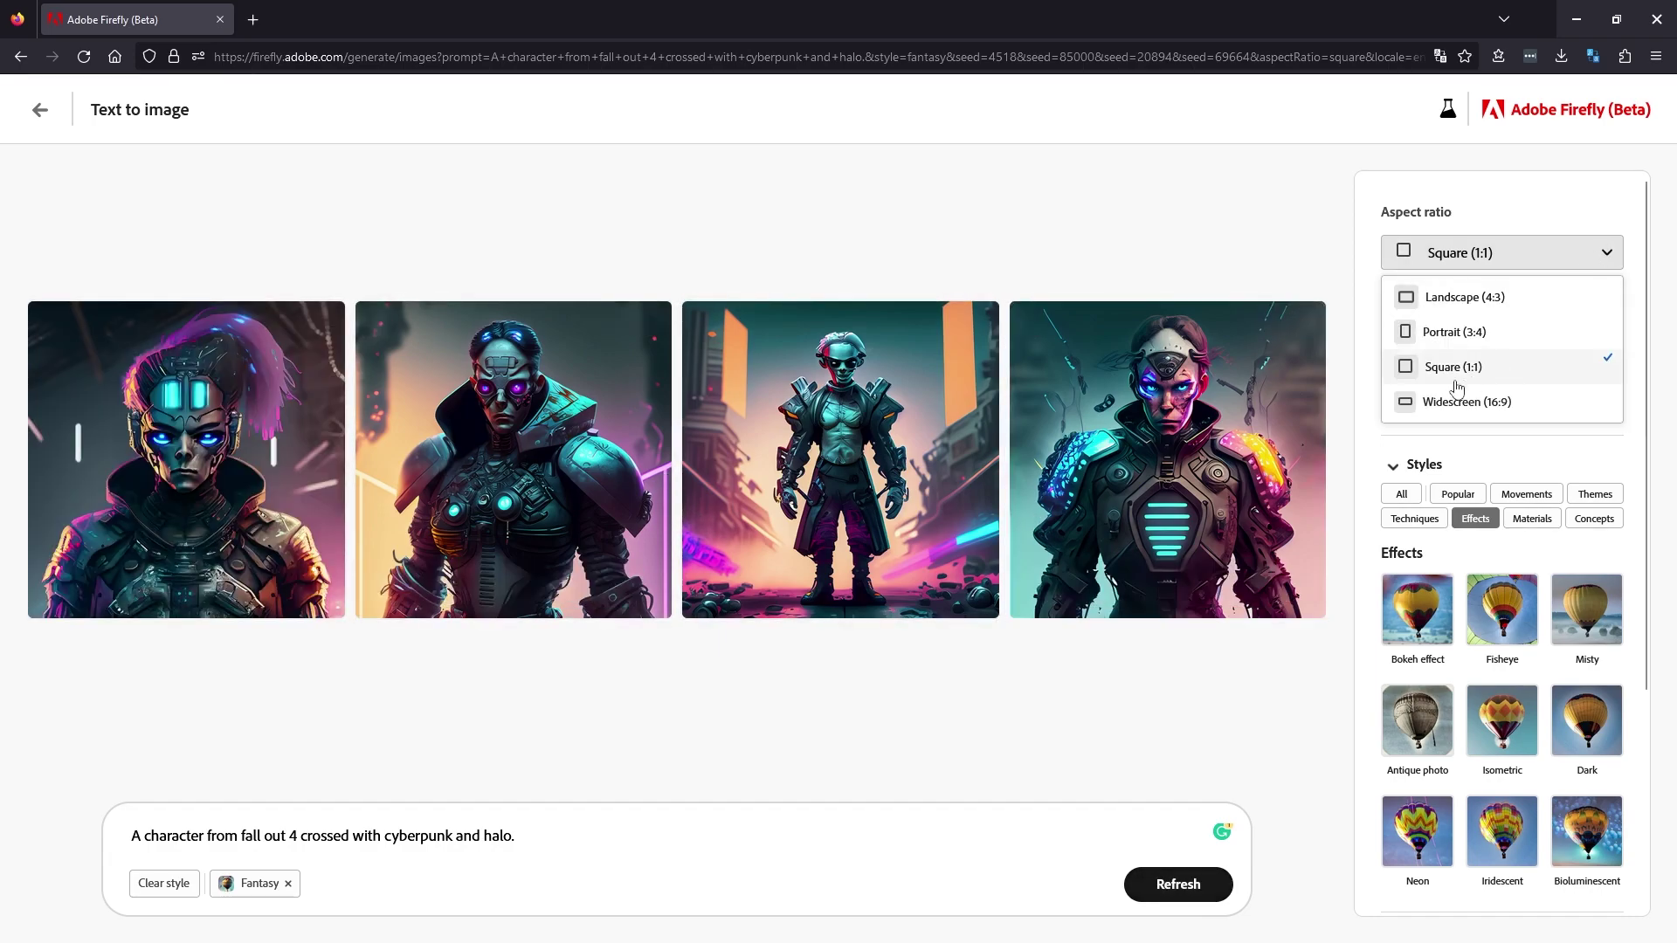
{"action": "left_click", "coordinate": [1484, 401]}
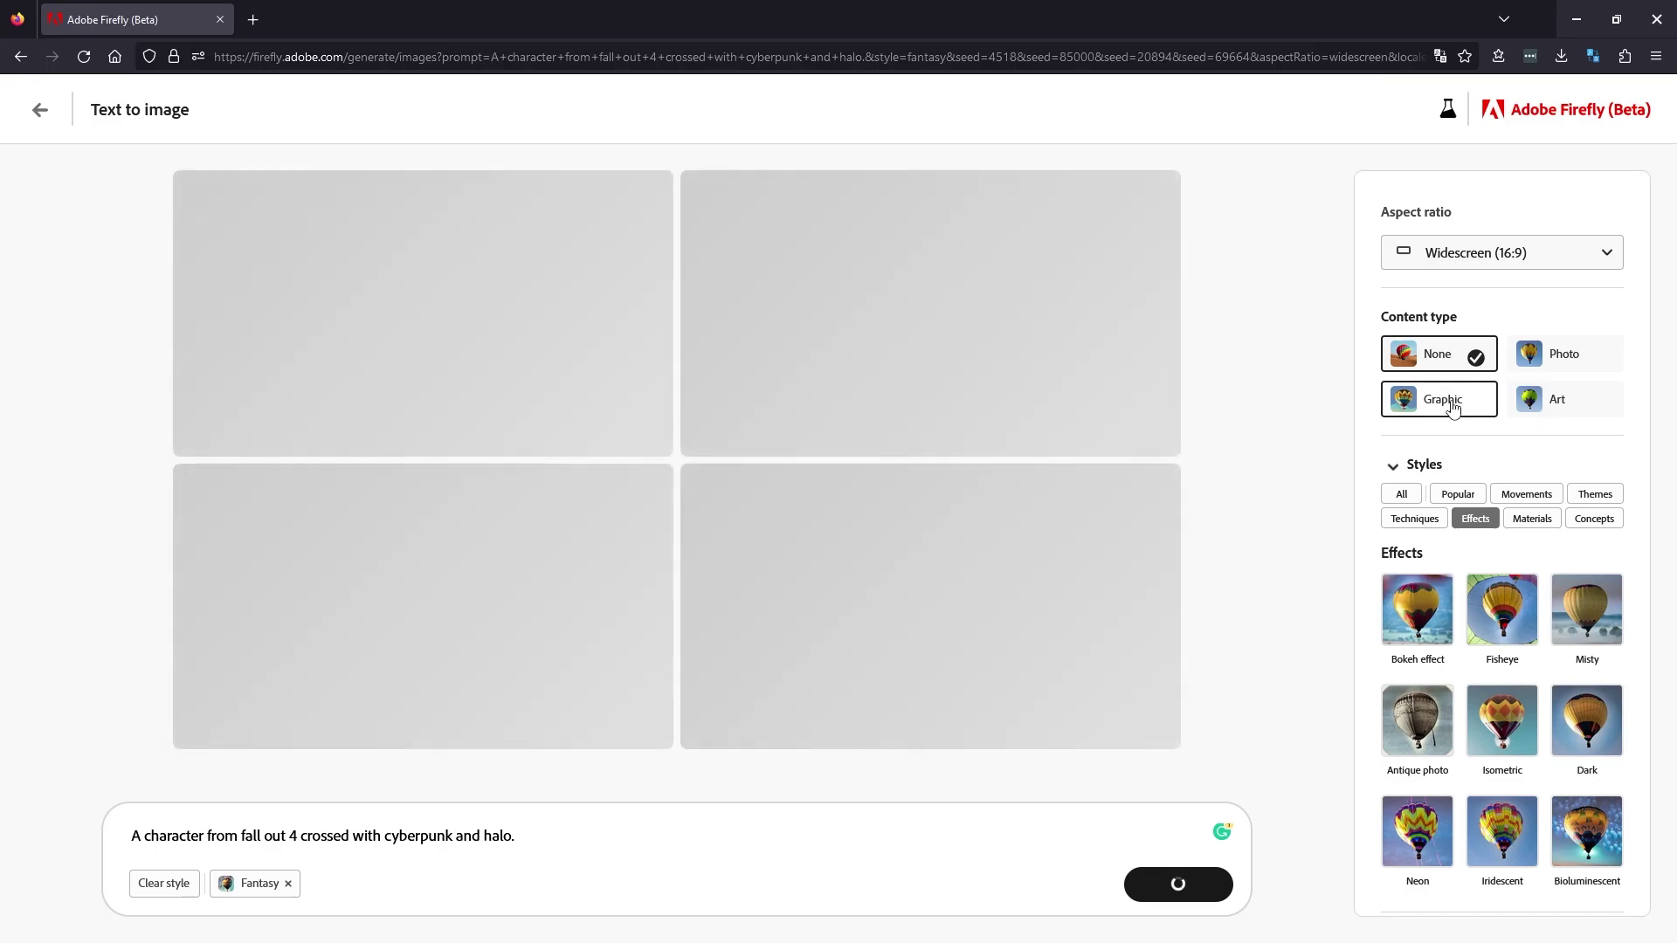
{"action": "scroll", "coordinate": [1452, 407], "scroll_direction": "down", "scroll_amount": 3}
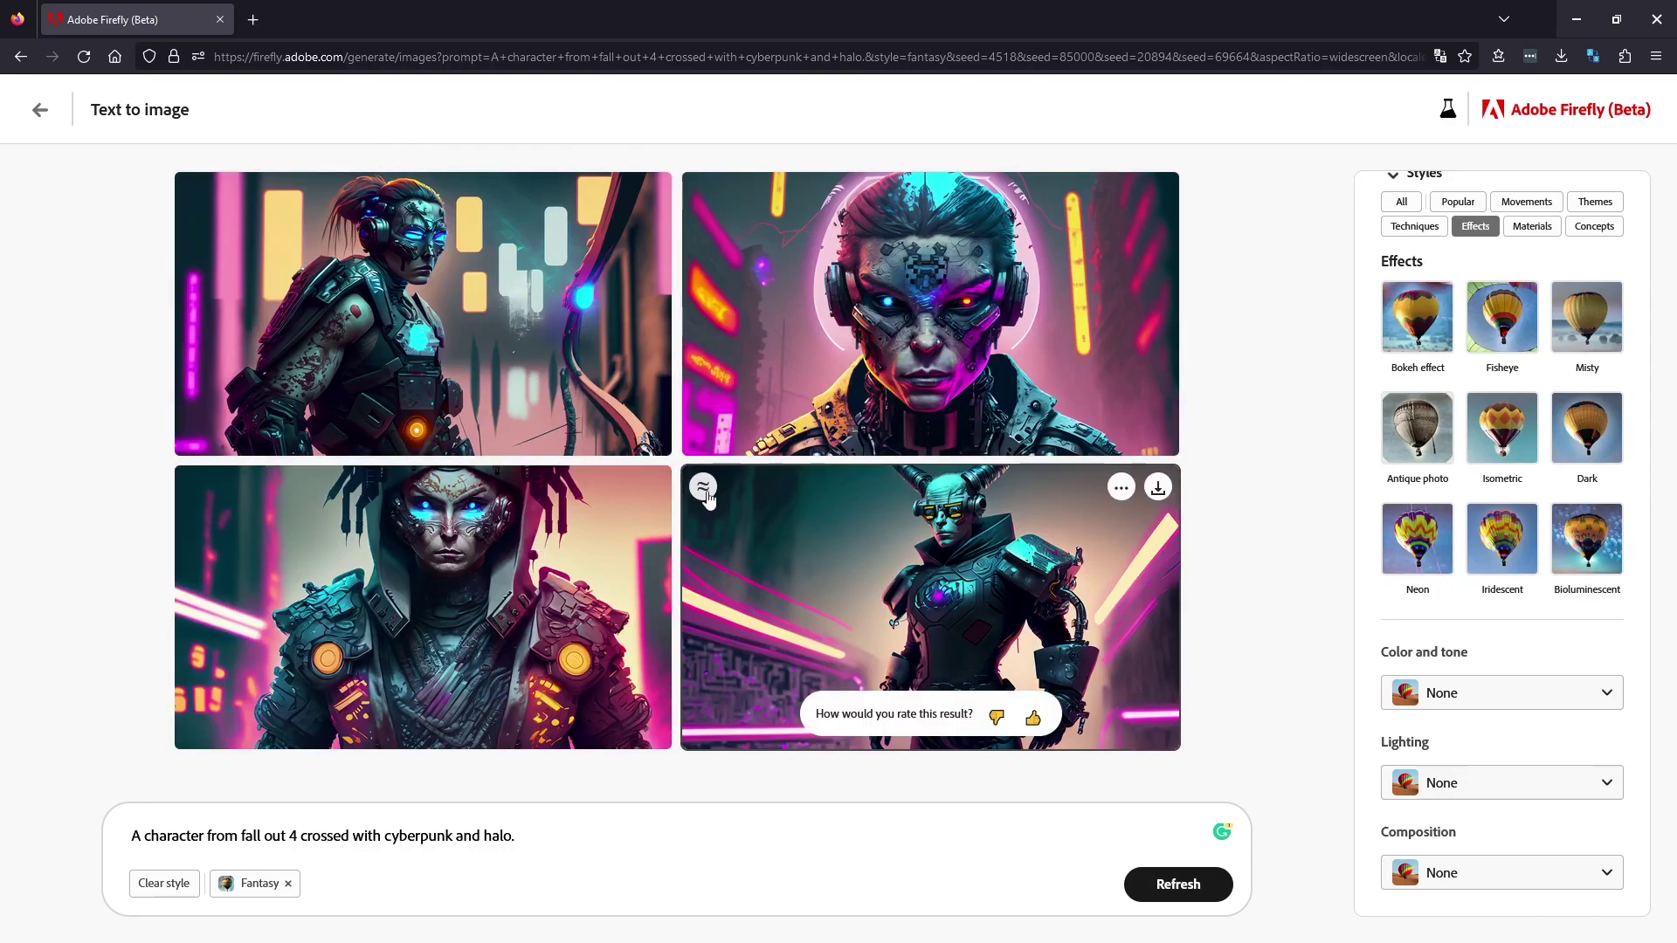
Use the top-right headphone-wearing face as the reference image, weighted fully toward the reference
{"action": "left_click", "coordinate": [1120, 489]}
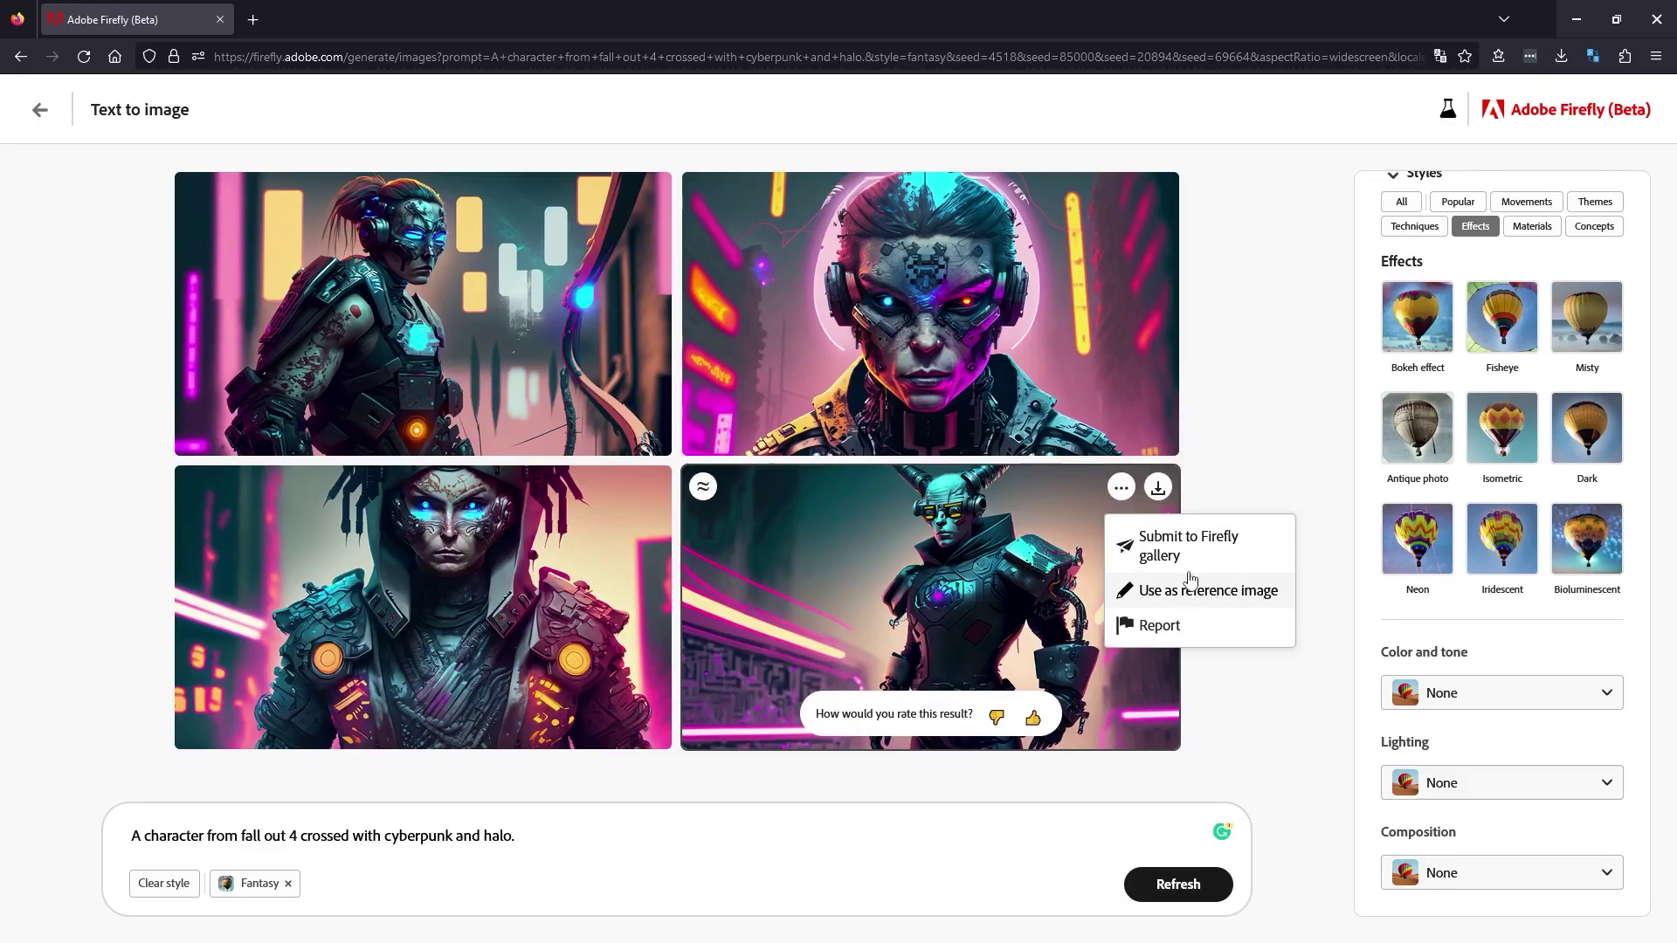
{"action": "left_click", "coordinate": [1158, 489]}
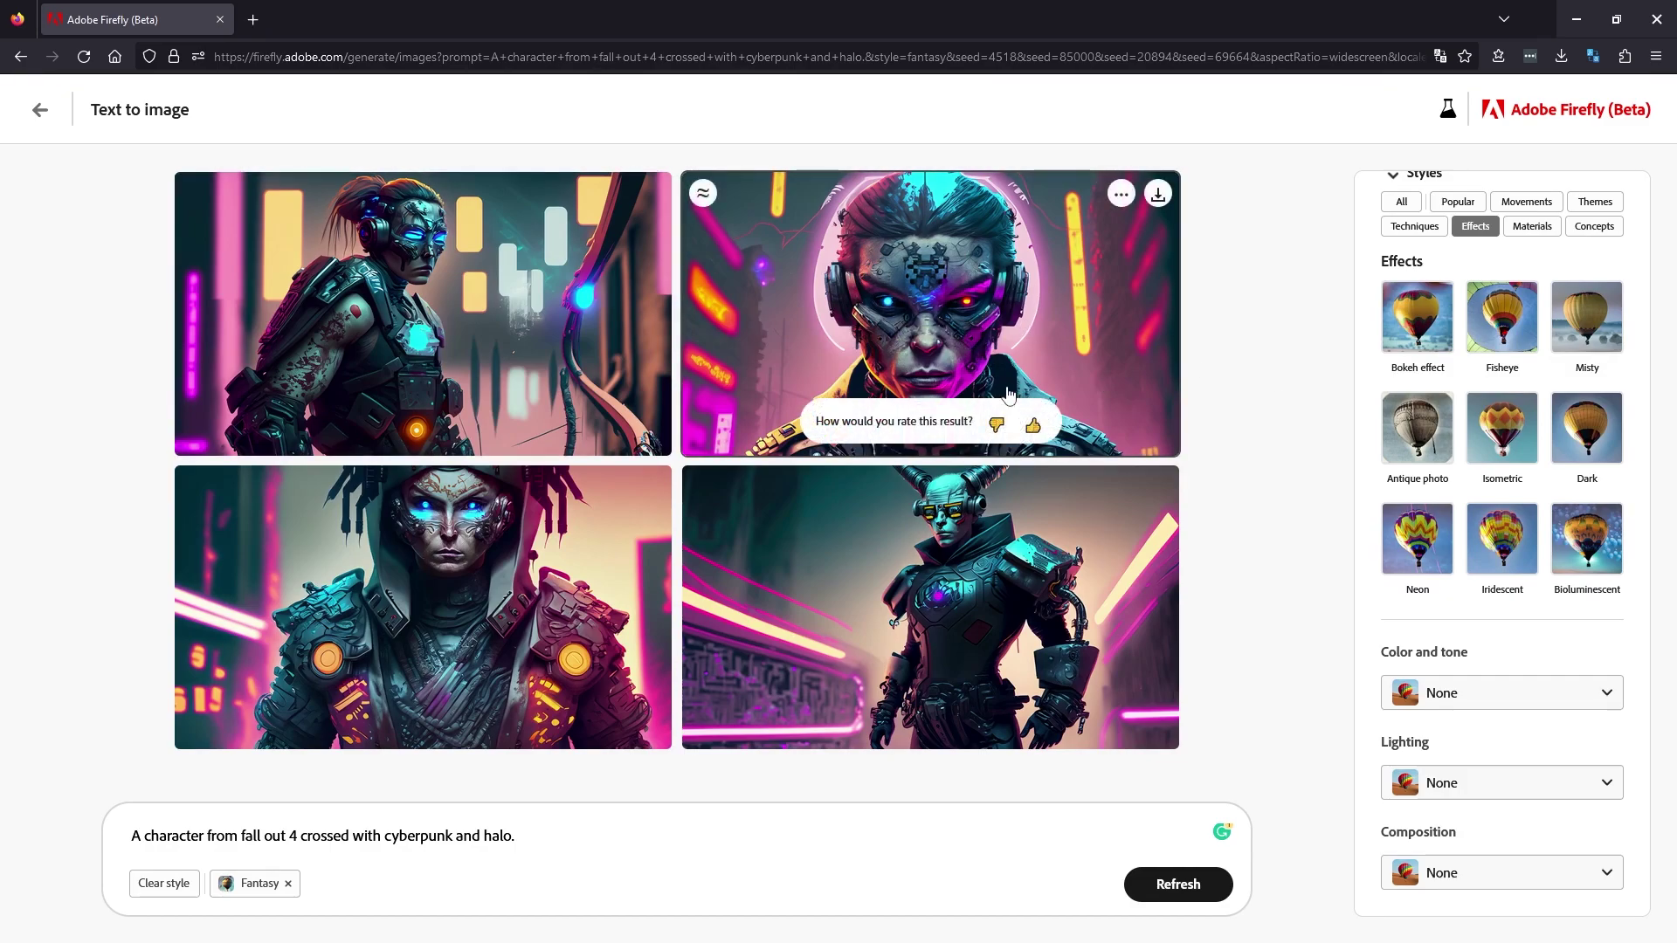
{"action": "left_click", "coordinate": [1121, 193]}
{"action": "left_click", "coordinate": [1217, 311]}
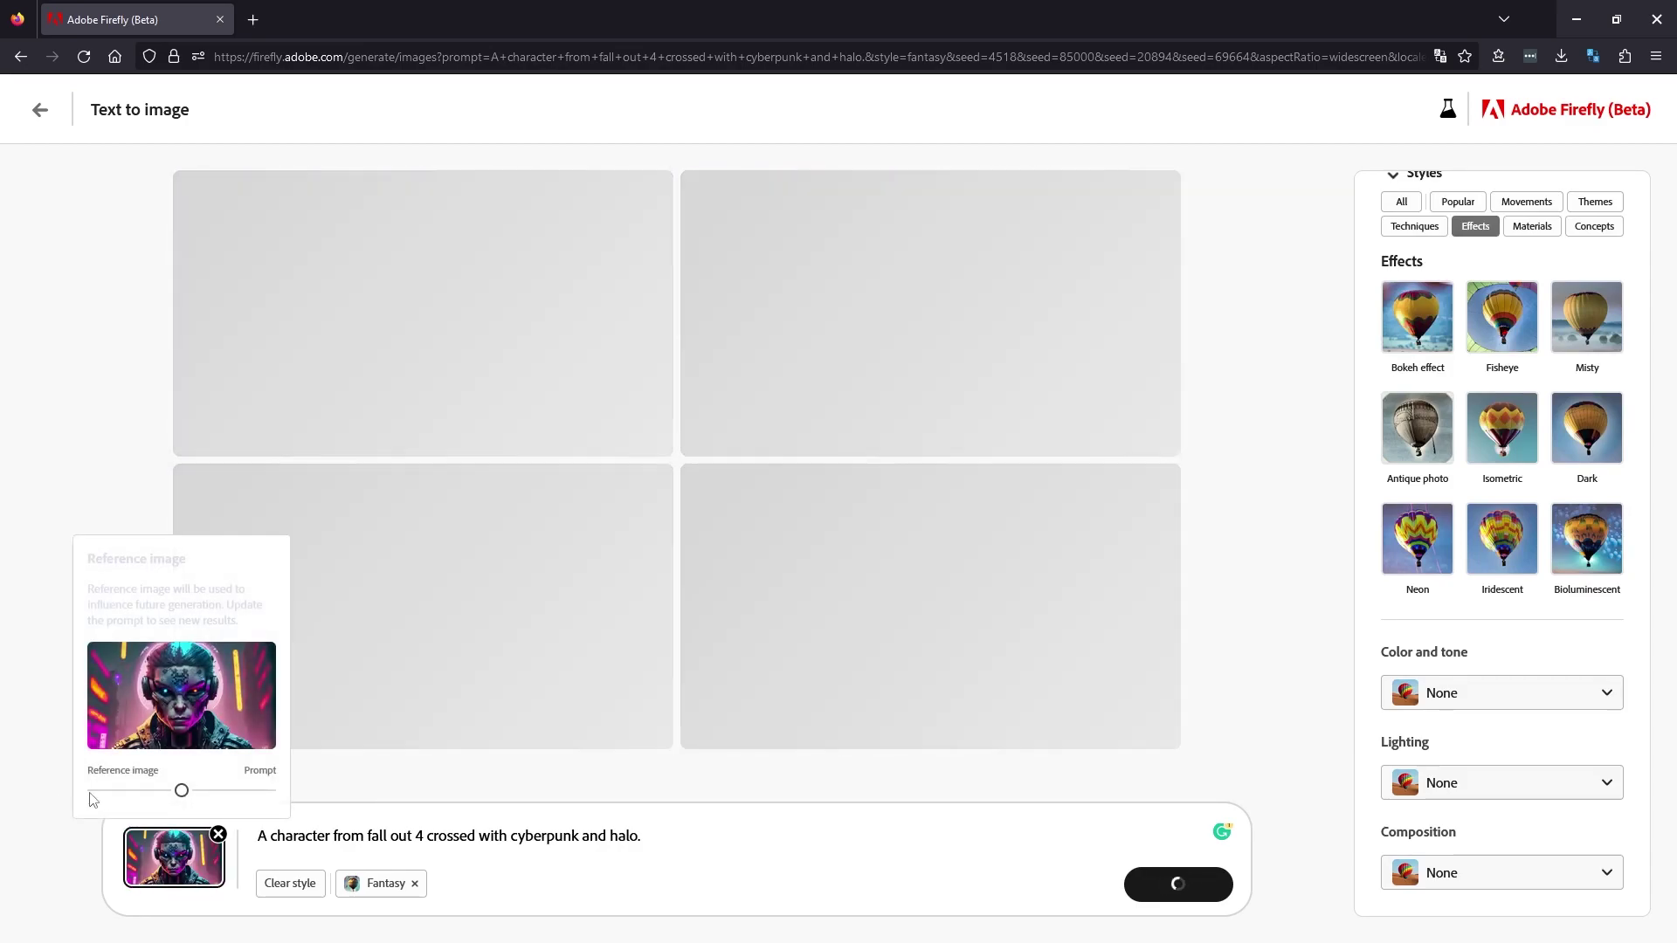
{"action": "left_click", "coordinate": [94, 791]}
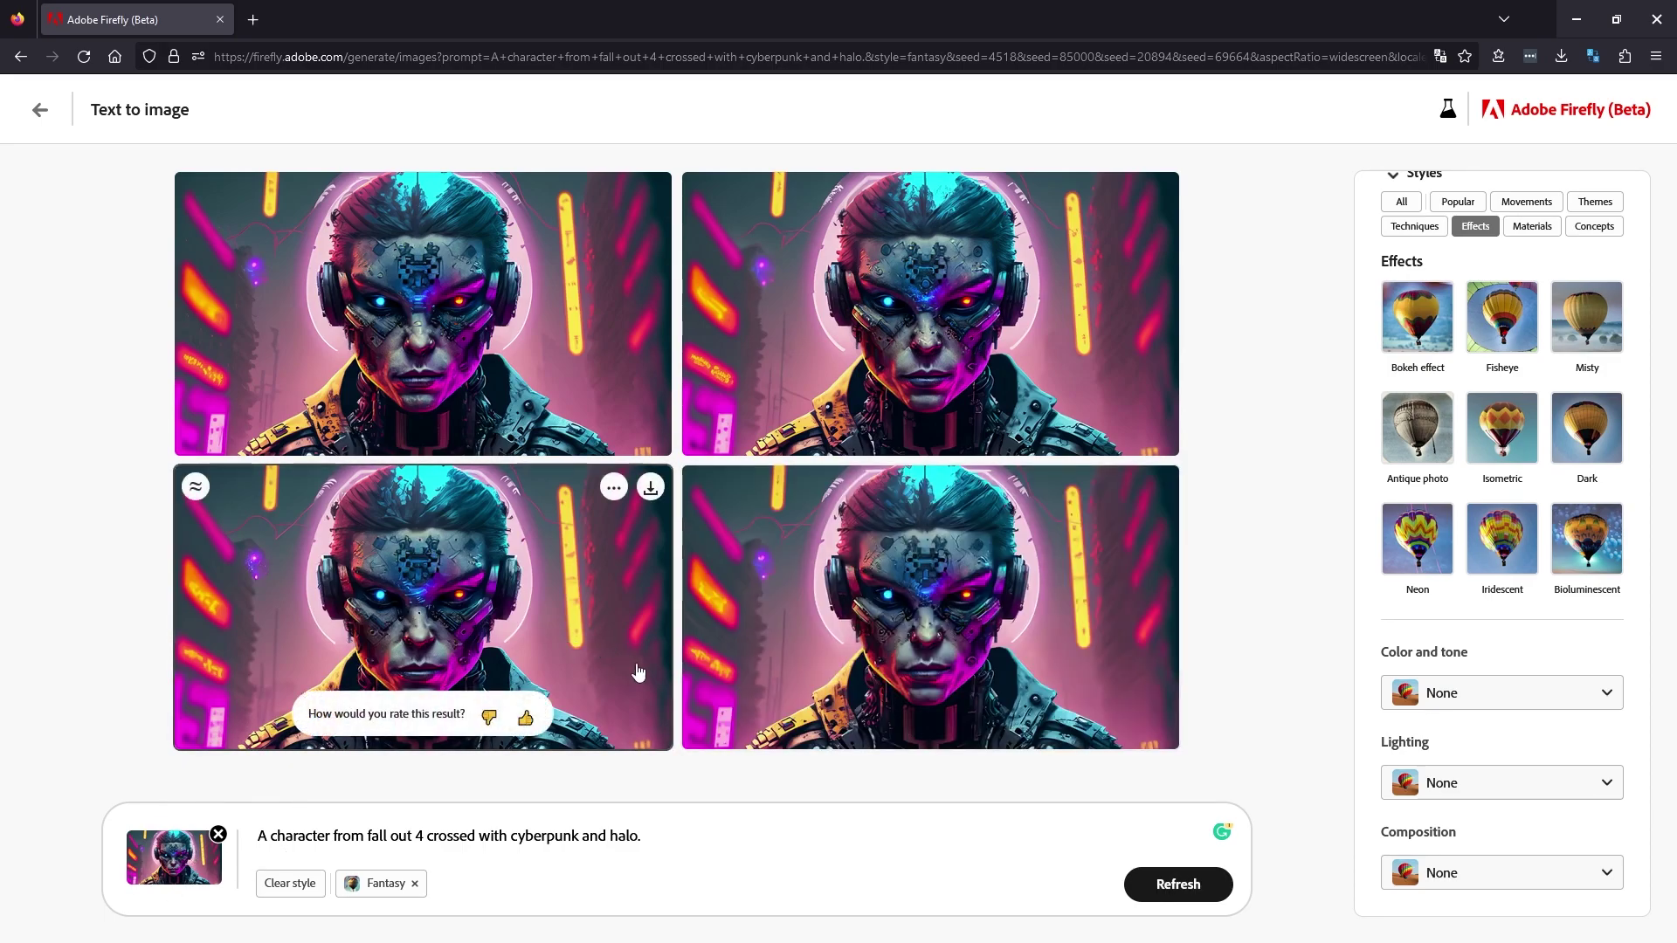
Add Blurry background, Dramatic lighting and Vibrant color styles, then regenerate
{"action": "left_click", "coordinate": [1595, 872]}
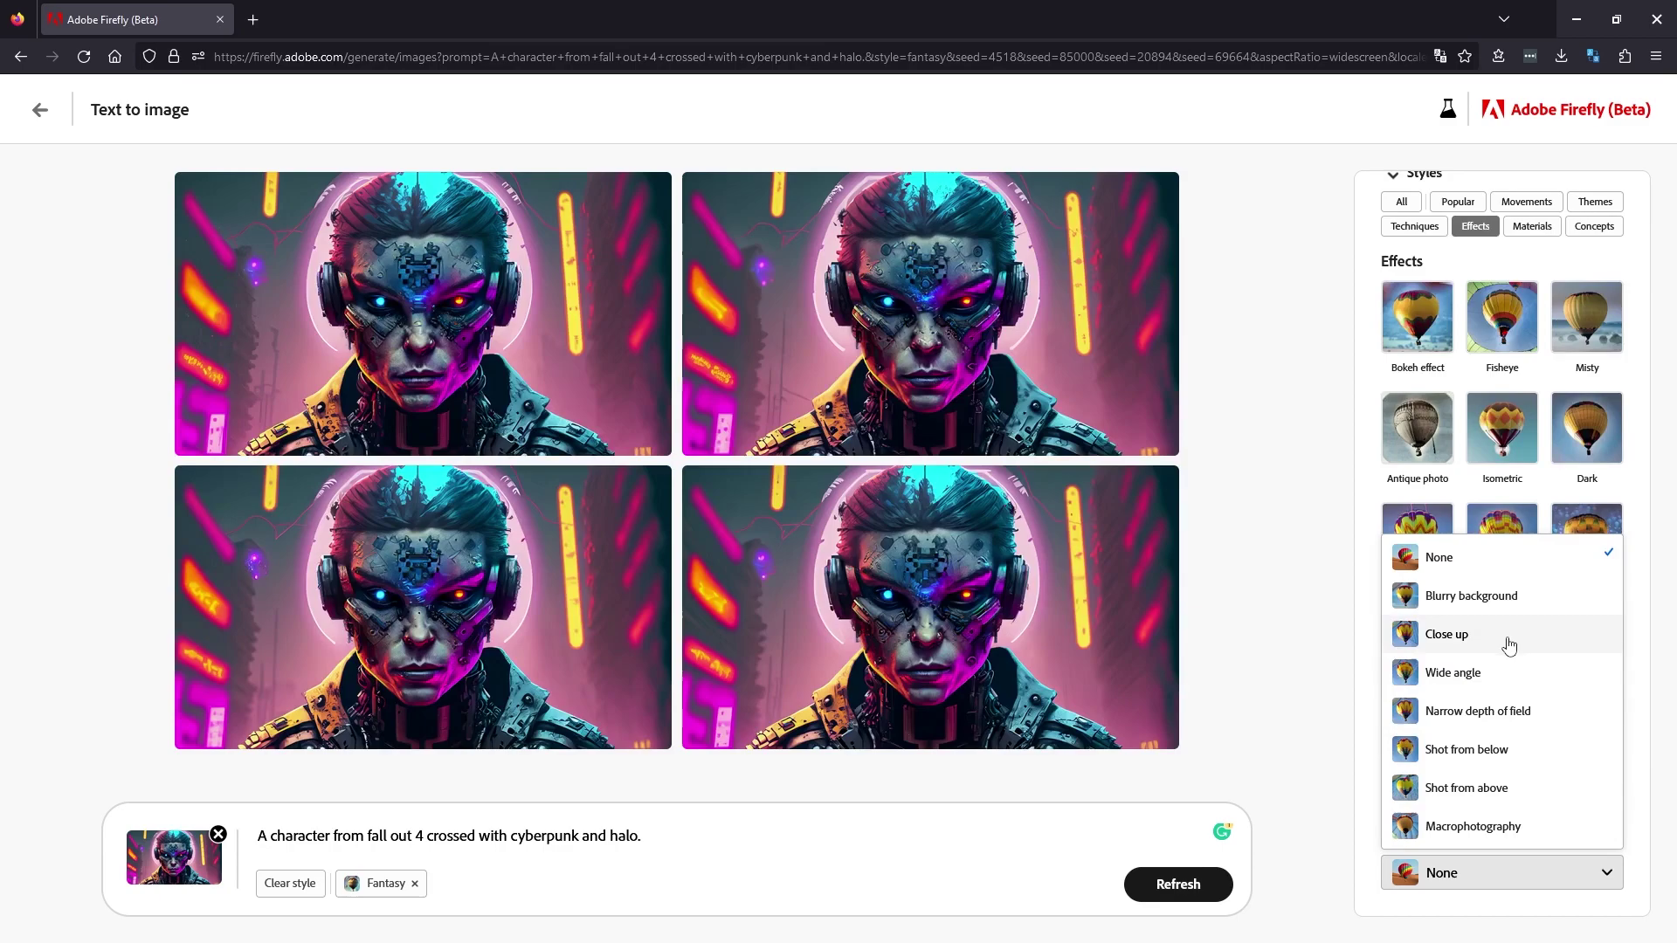
{"action": "left_click", "coordinate": [1508, 599]}
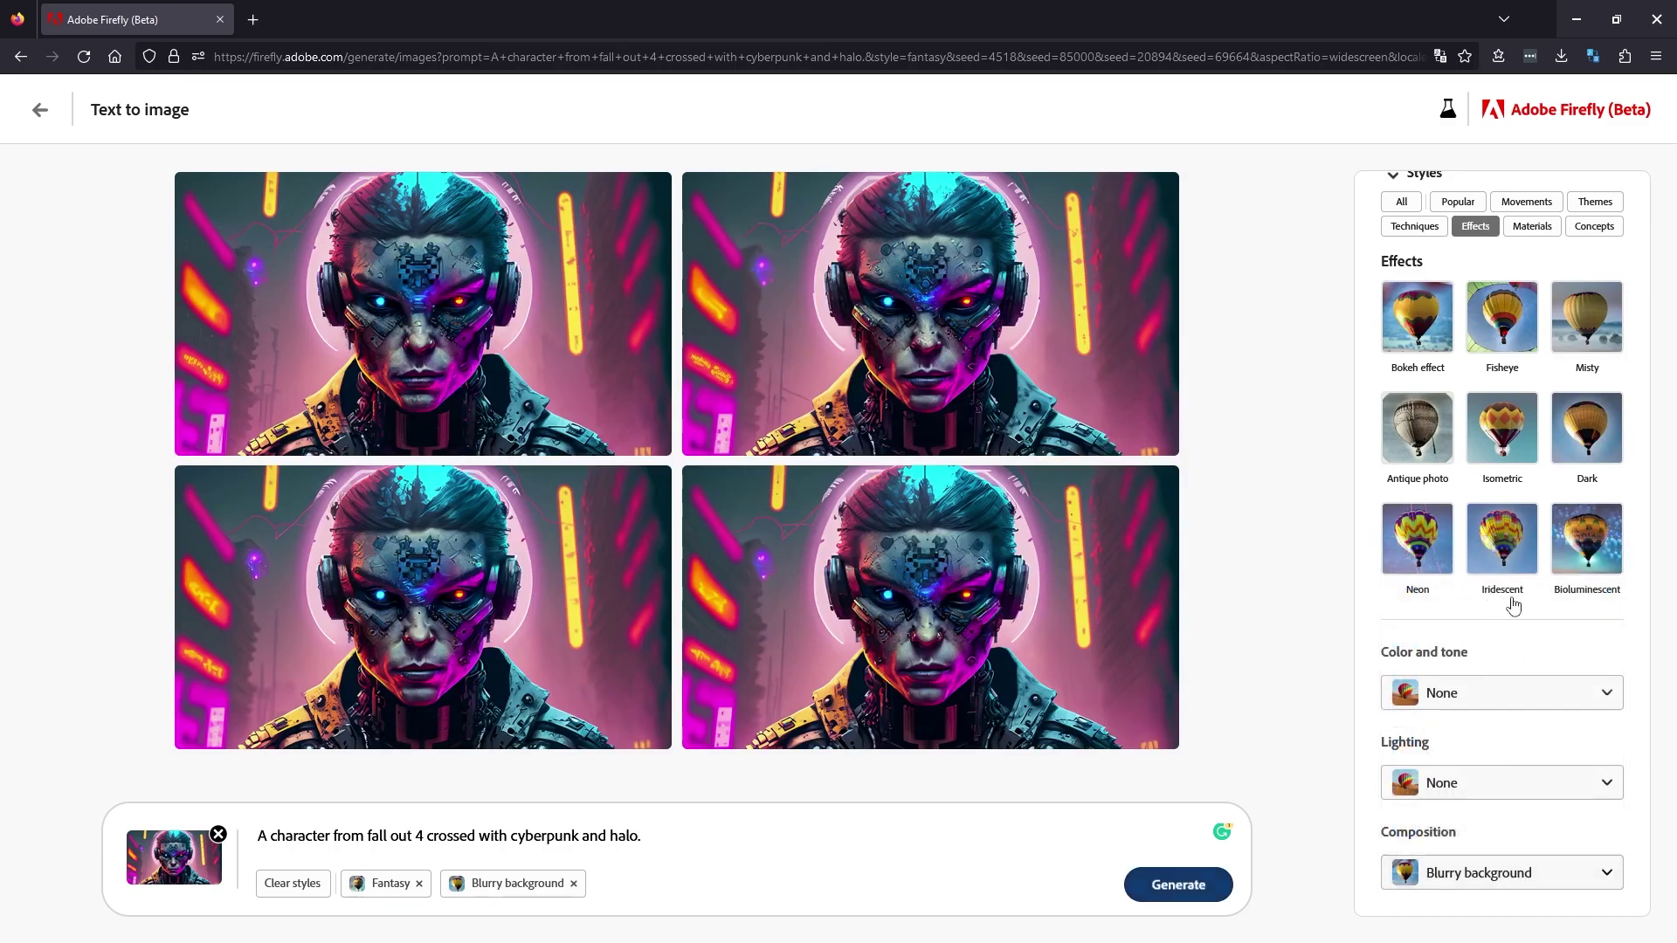
{"action": "left_click", "coordinate": [1475, 786]}
{"action": "left_click", "coordinate": [1497, 622]}
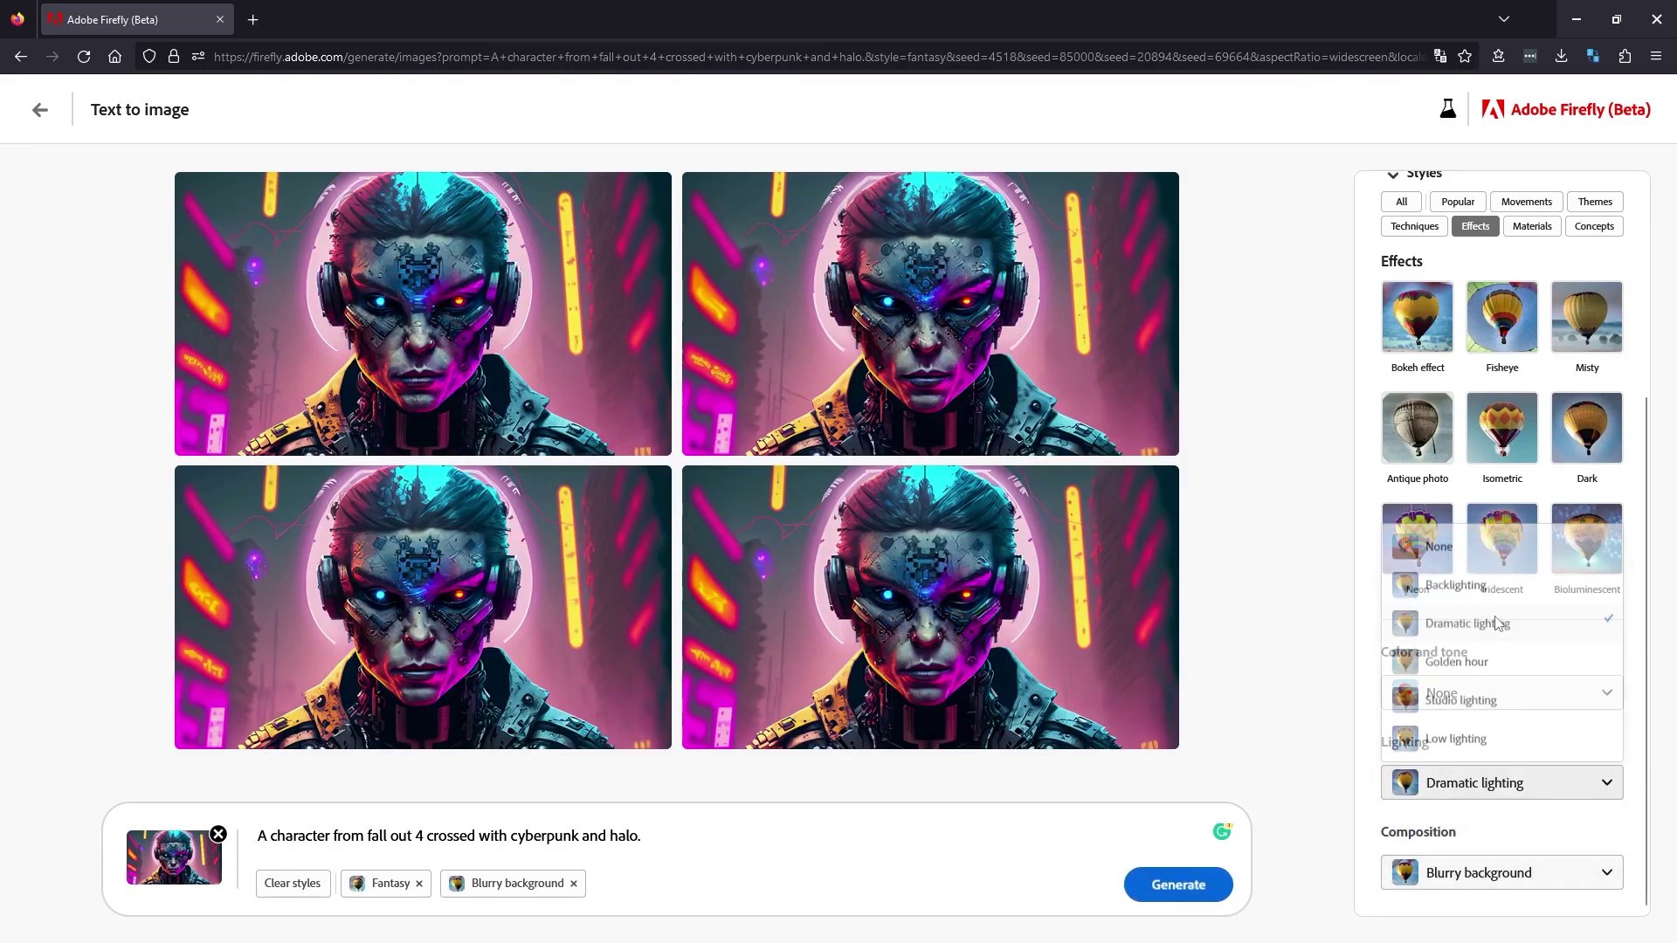
{"action": "left_click", "coordinate": [1560, 706]}
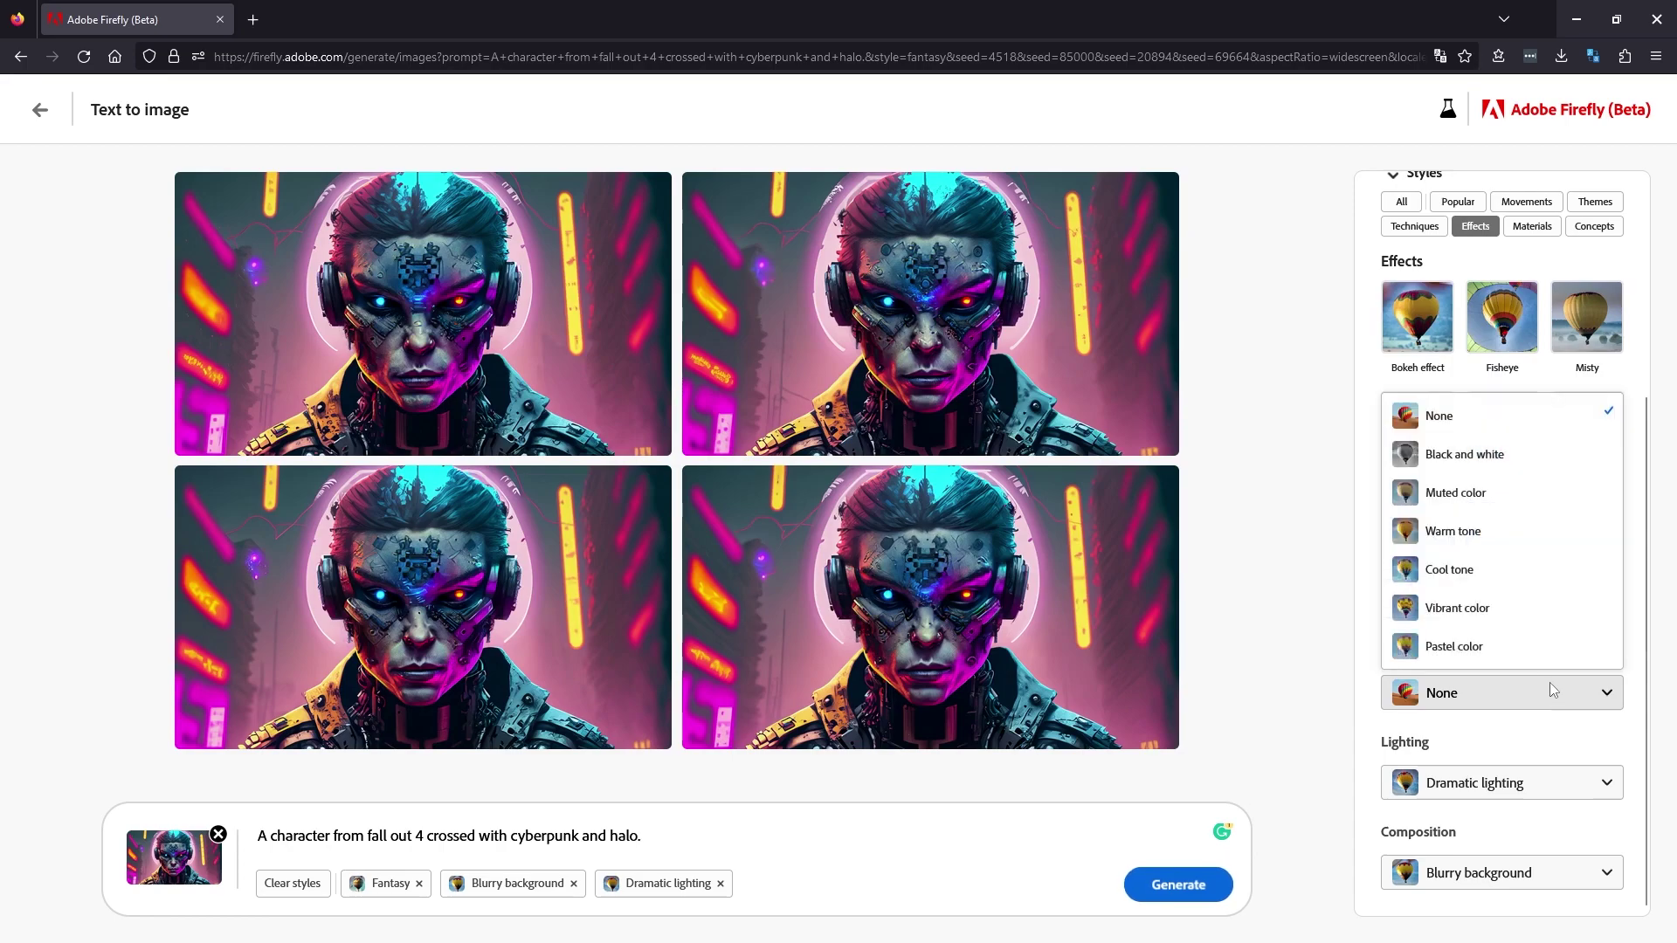
{"action": "left_click", "coordinate": [1505, 611]}
{"action": "left_click", "coordinate": [1170, 885]}
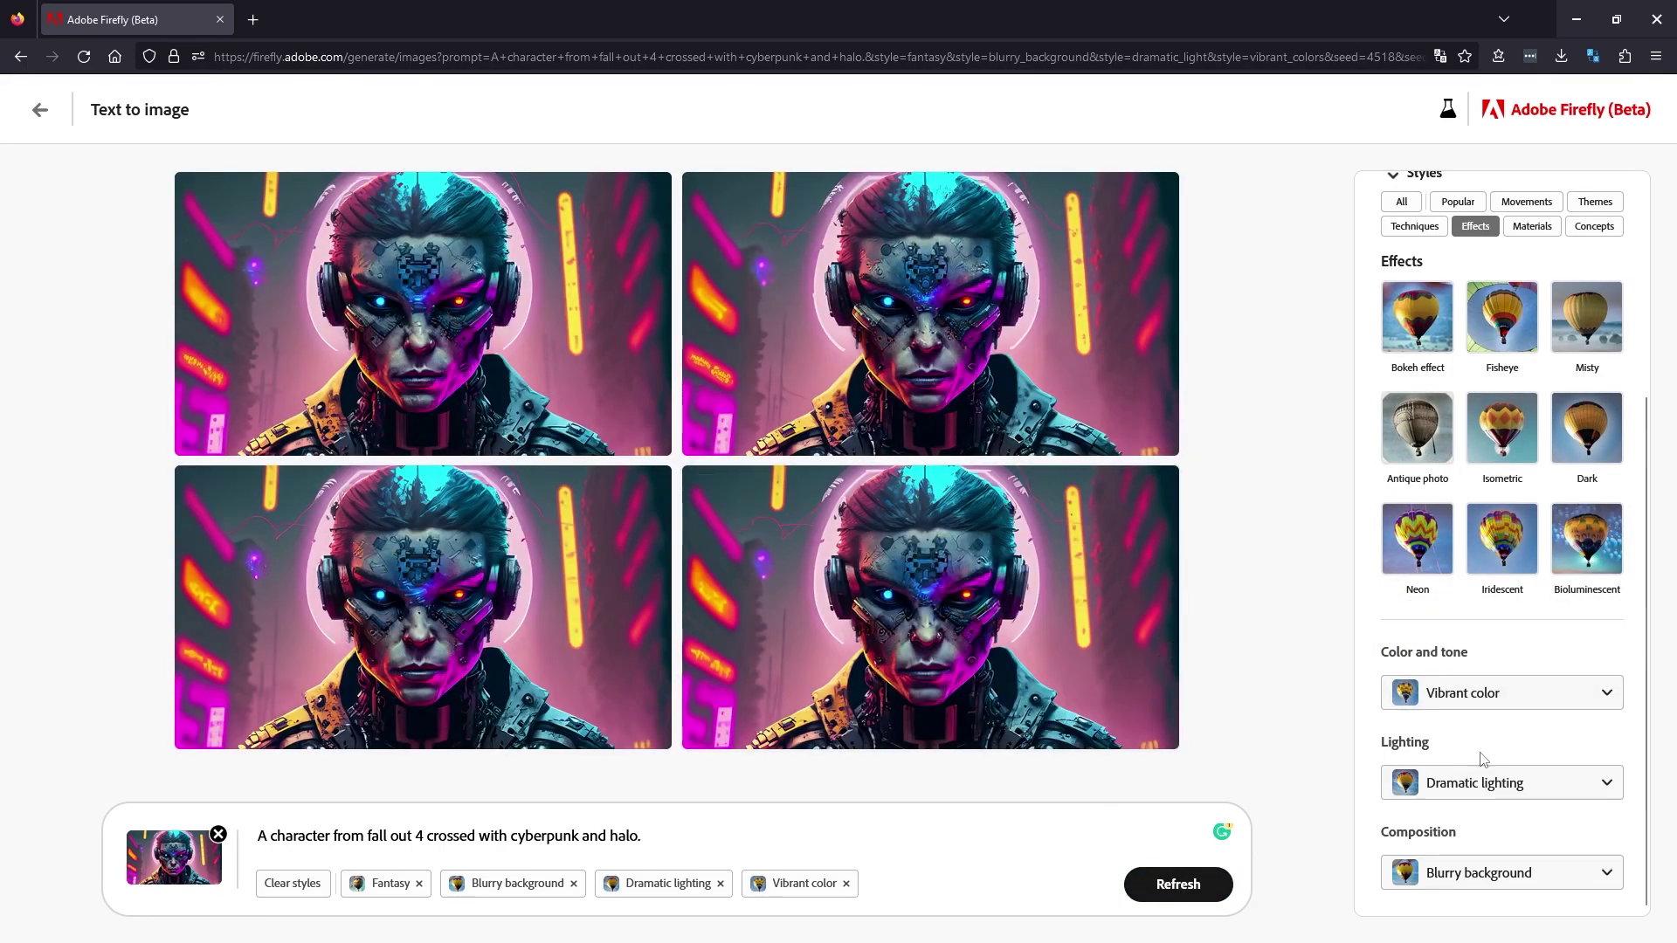
Switch lighting to Studio lighting and composition to Shot from above, regenerating after each
{"action": "left_click", "coordinate": [1565, 780]}
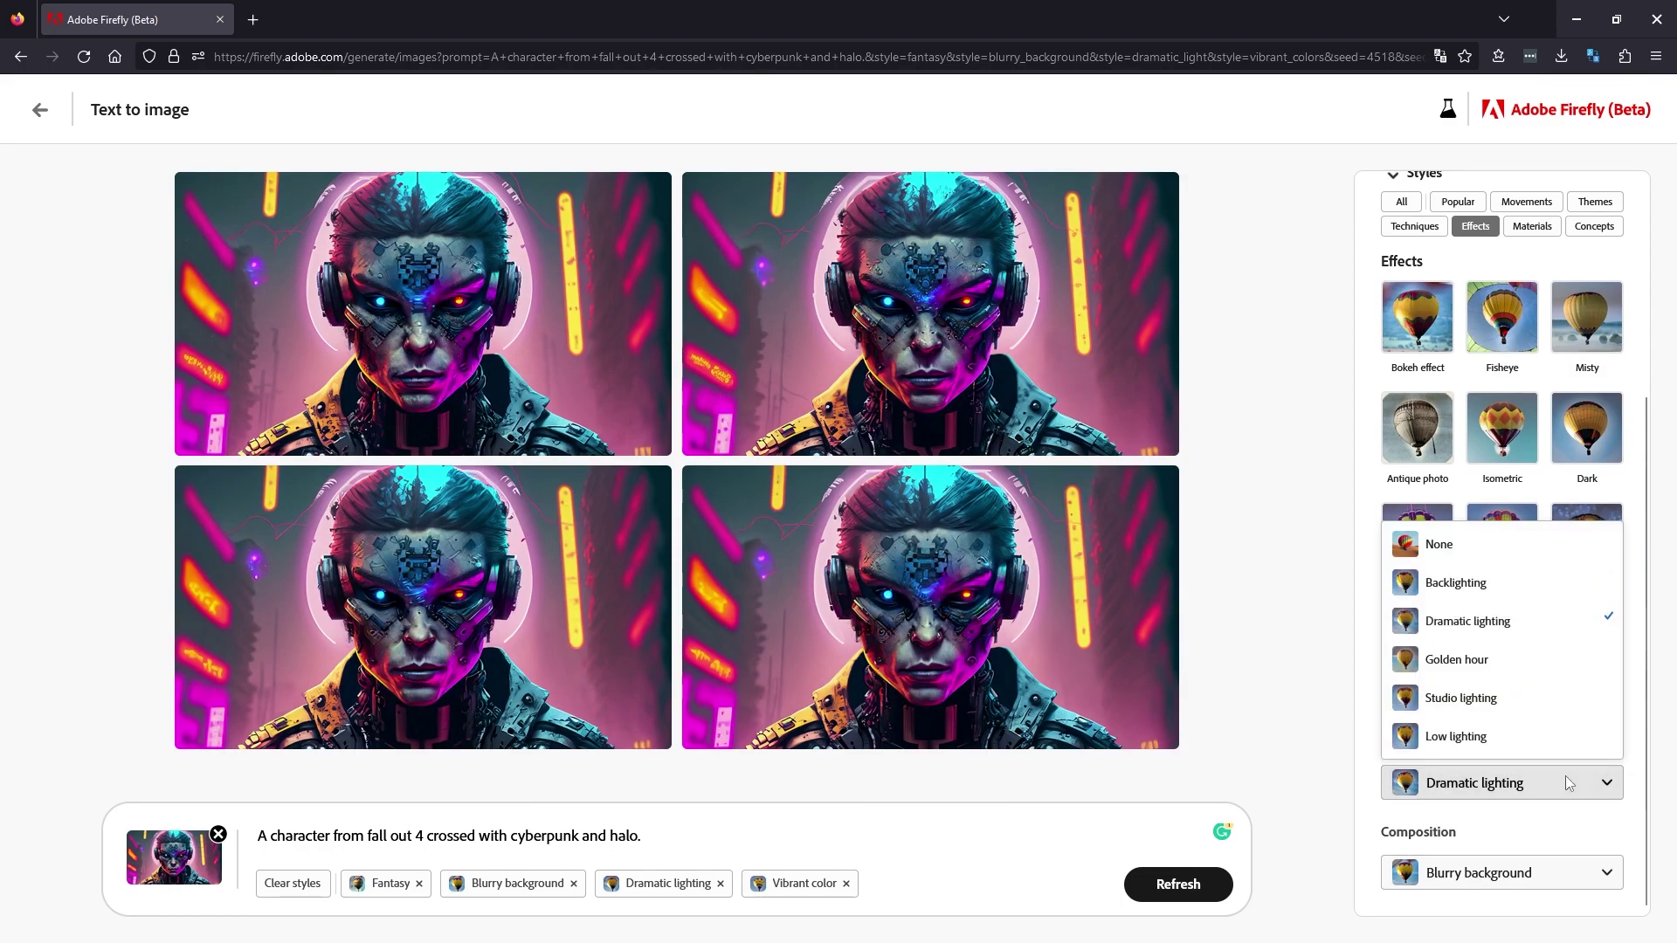
{"action": "left_click", "coordinate": [1441, 697]}
{"action": "left_click", "coordinate": [1170, 885]}
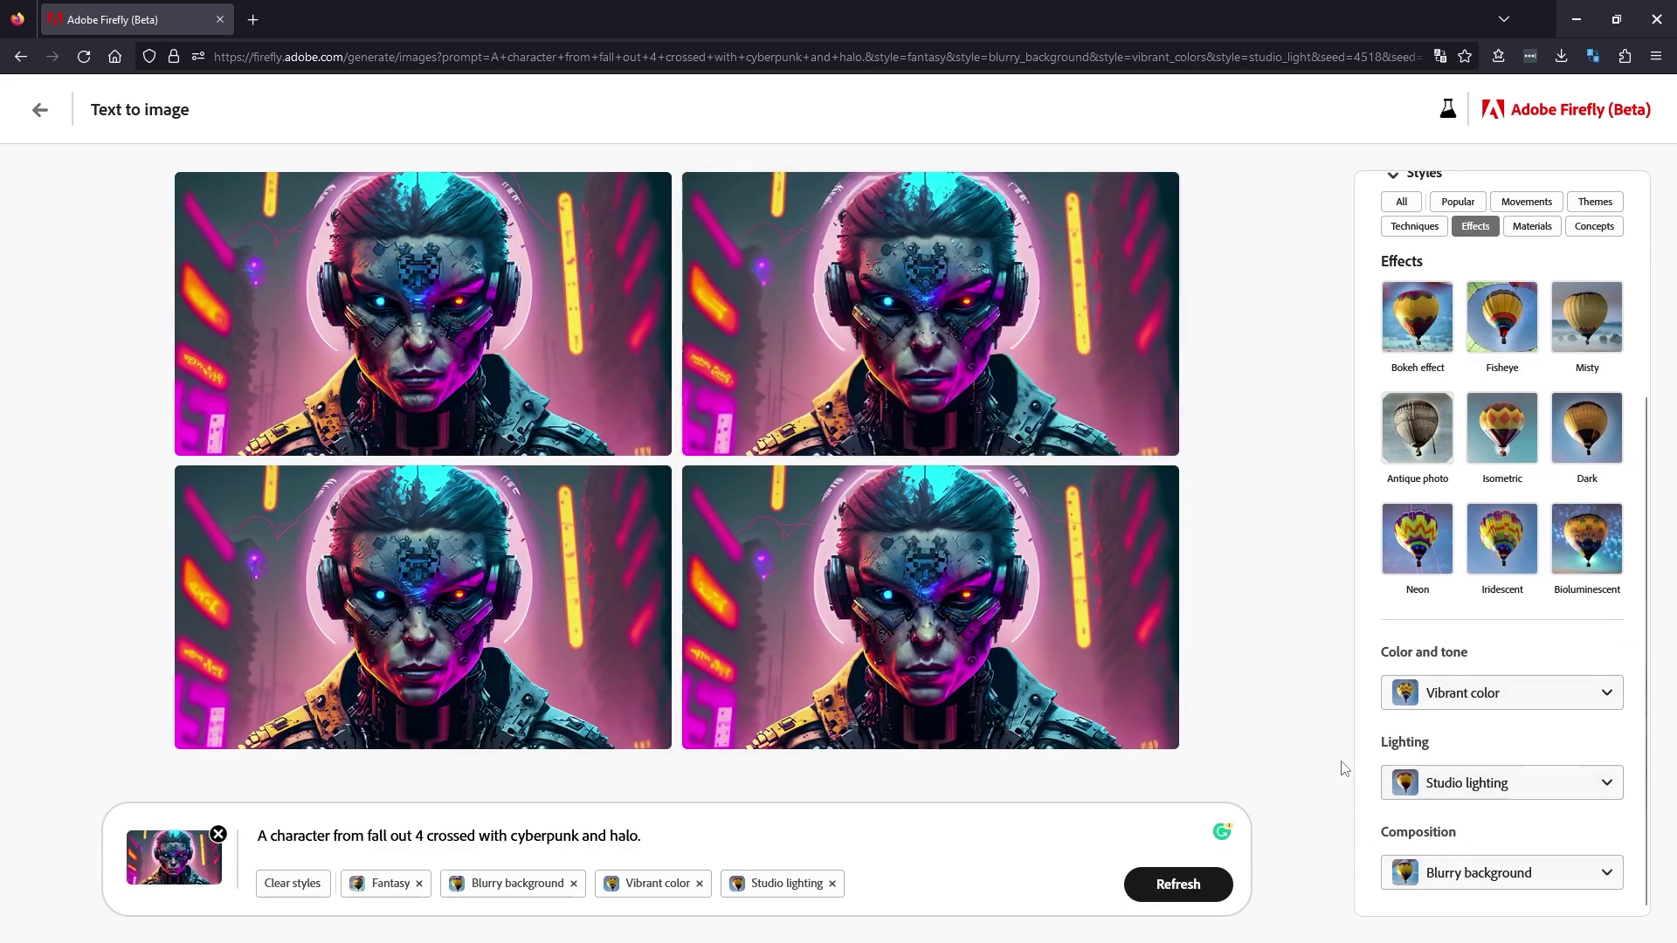
{"action": "left_click", "coordinate": [1582, 883]}
{"action": "left_click", "coordinate": [1484, 788]}
{"action": "left_click", "coordinate": [1187, 899]}
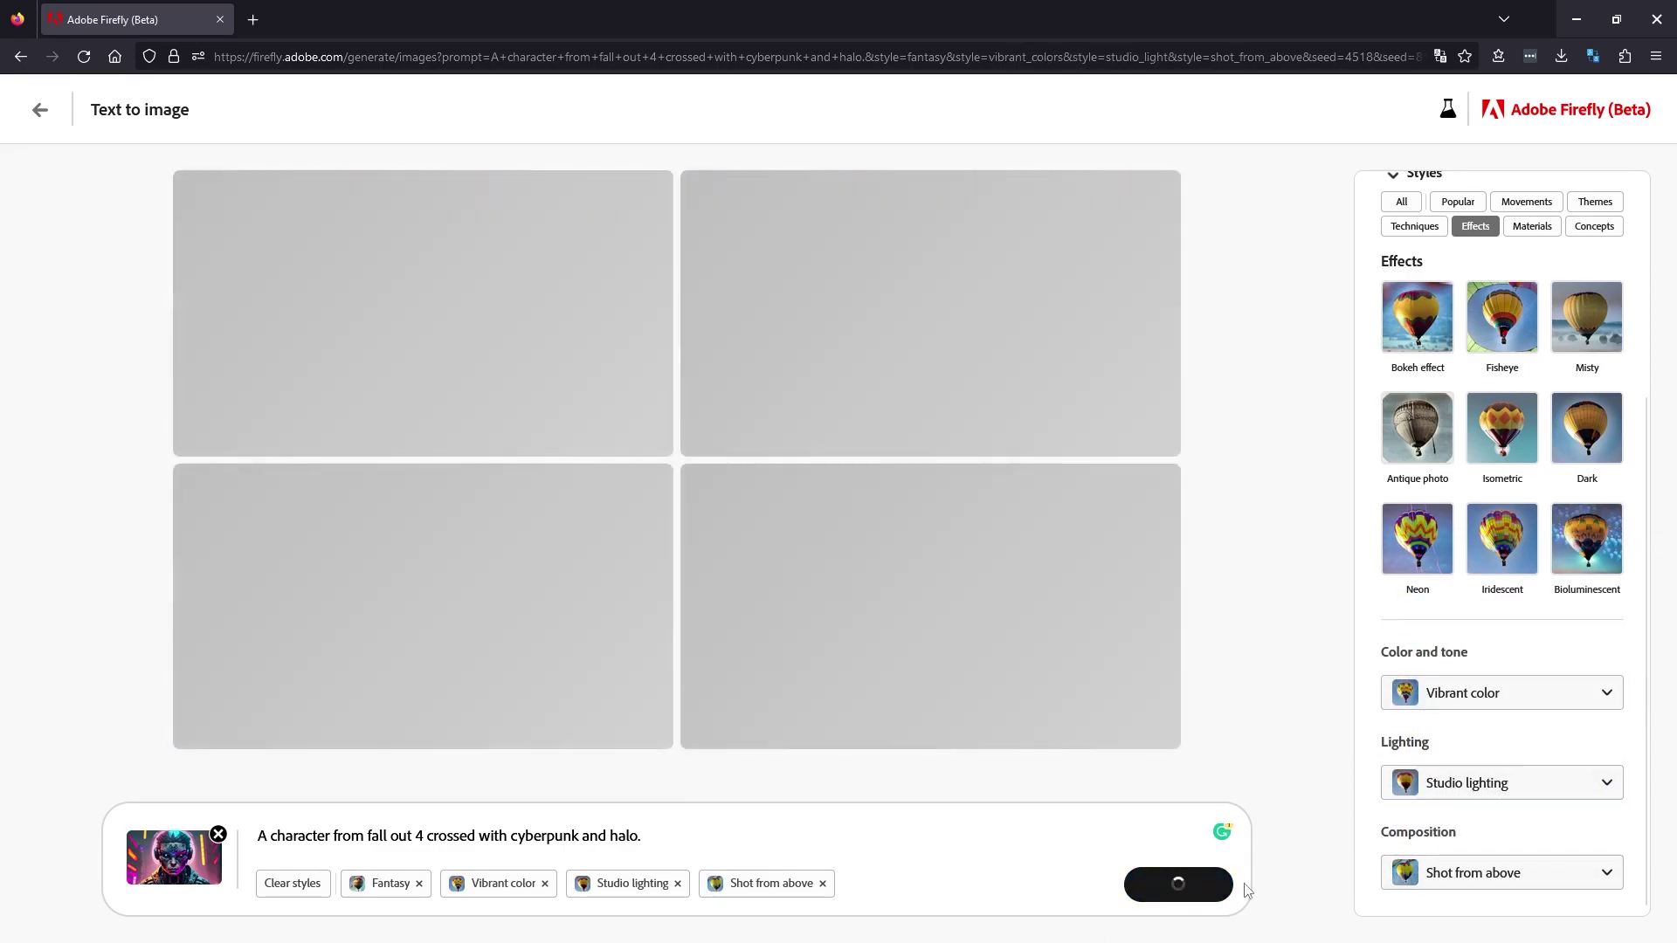
Shift the reference weight toward the prompt and set composition to Narrow depth of field
{"action": "mouse_move", "coordinate": [173, 858]}
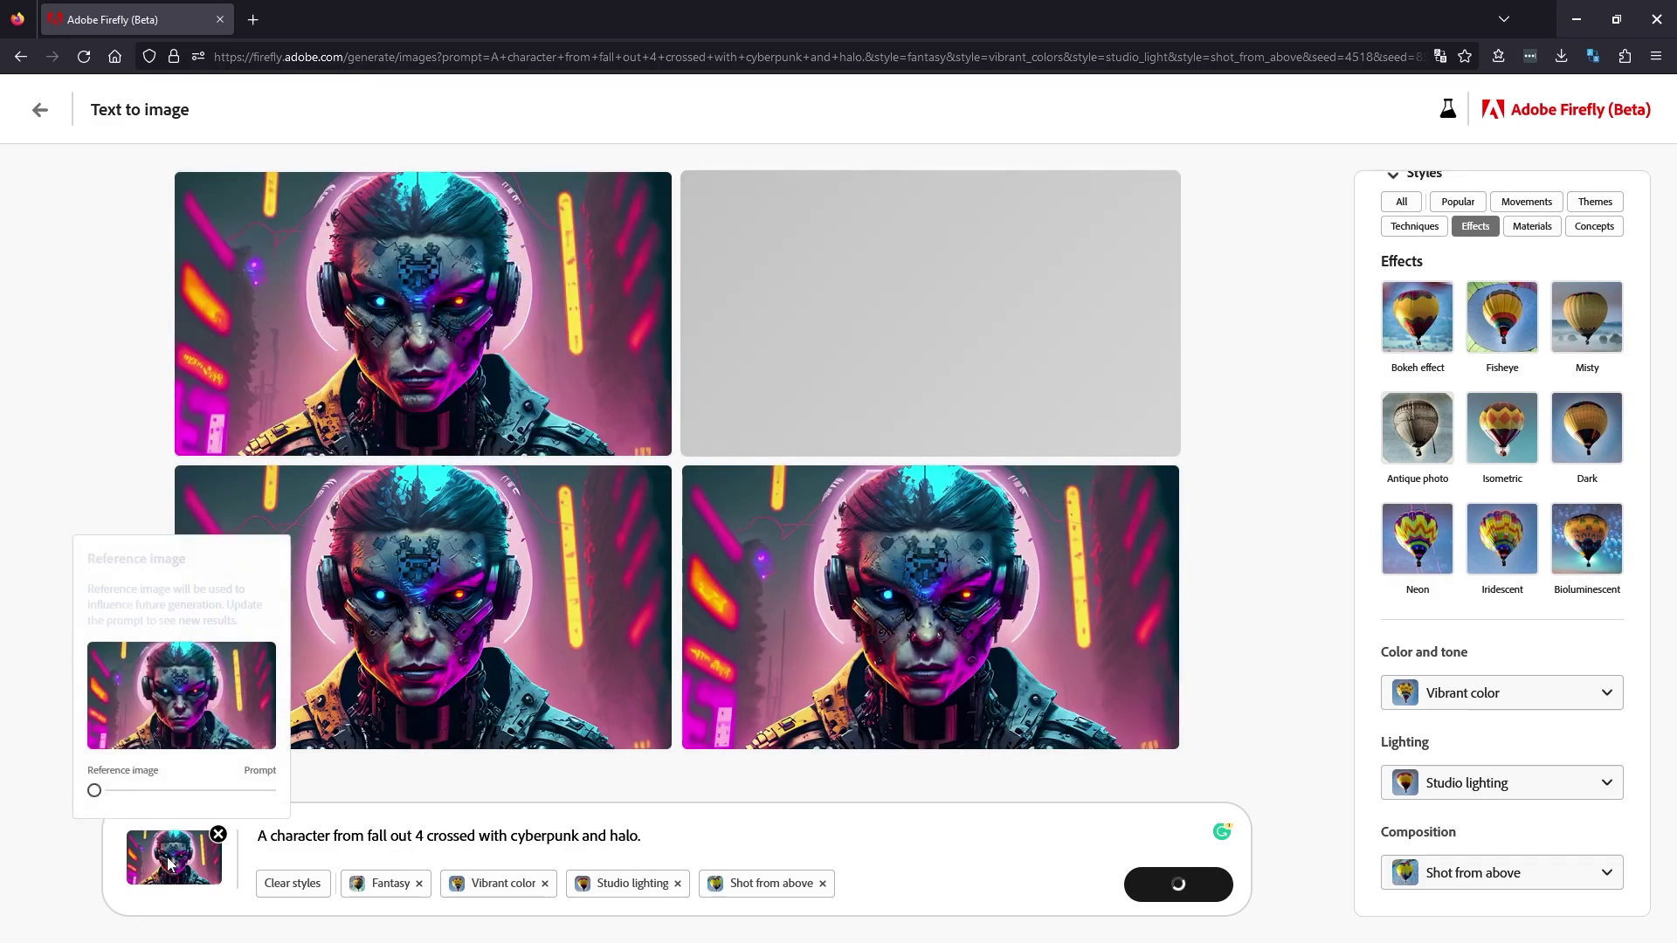
{"action": "left_click_drag", "start_coordinate": [95, 791], "coordinate": [163, 791]}
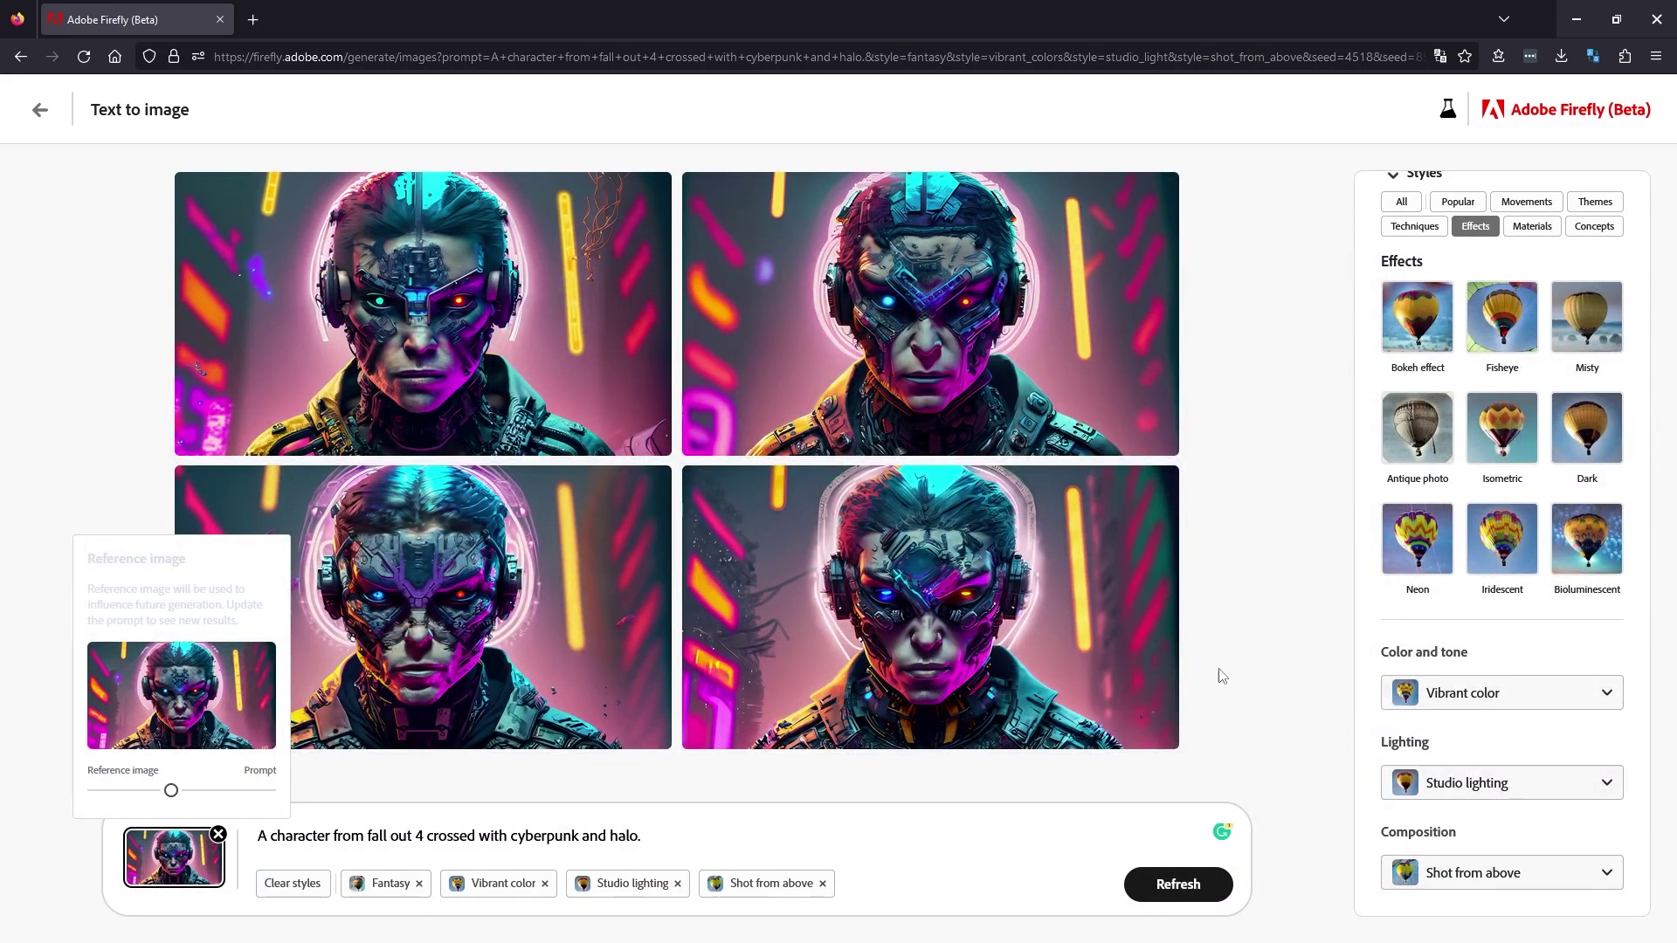
{"action": "left_click", "coordinate": [1502, 873]}
{"action": "left_click", "coordinate": [1484, 704]}
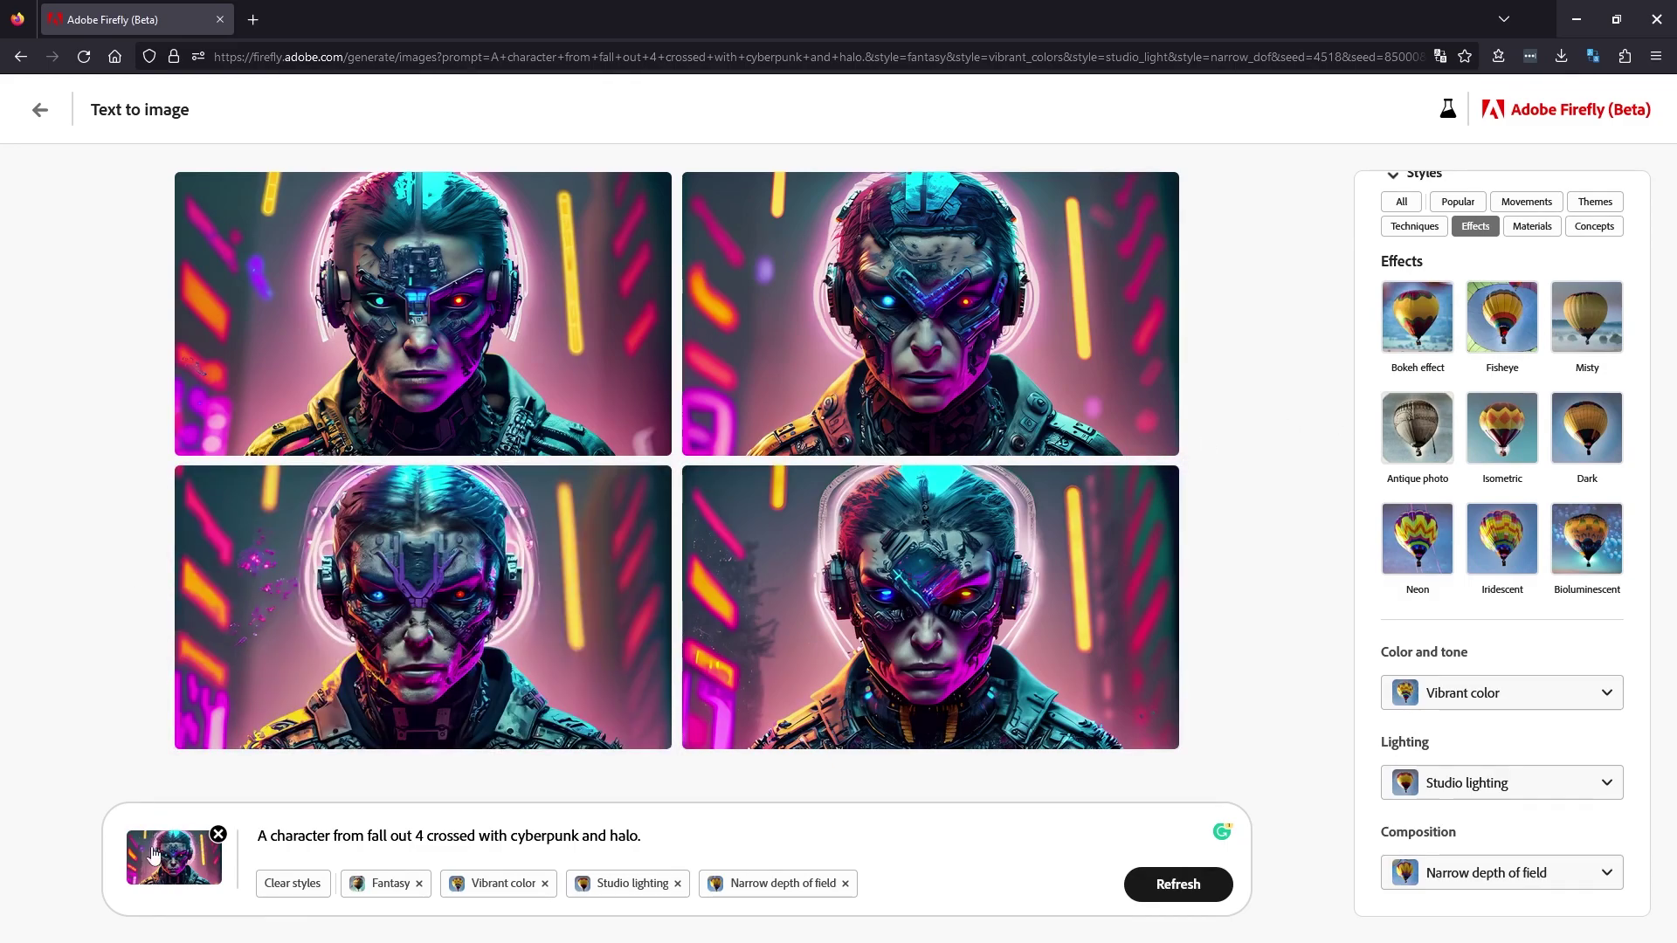
Favour the prompt over the reference, regenerate, and view the top-right armored character full size
{"action": "left_click", "coordinate": [199, 856]}
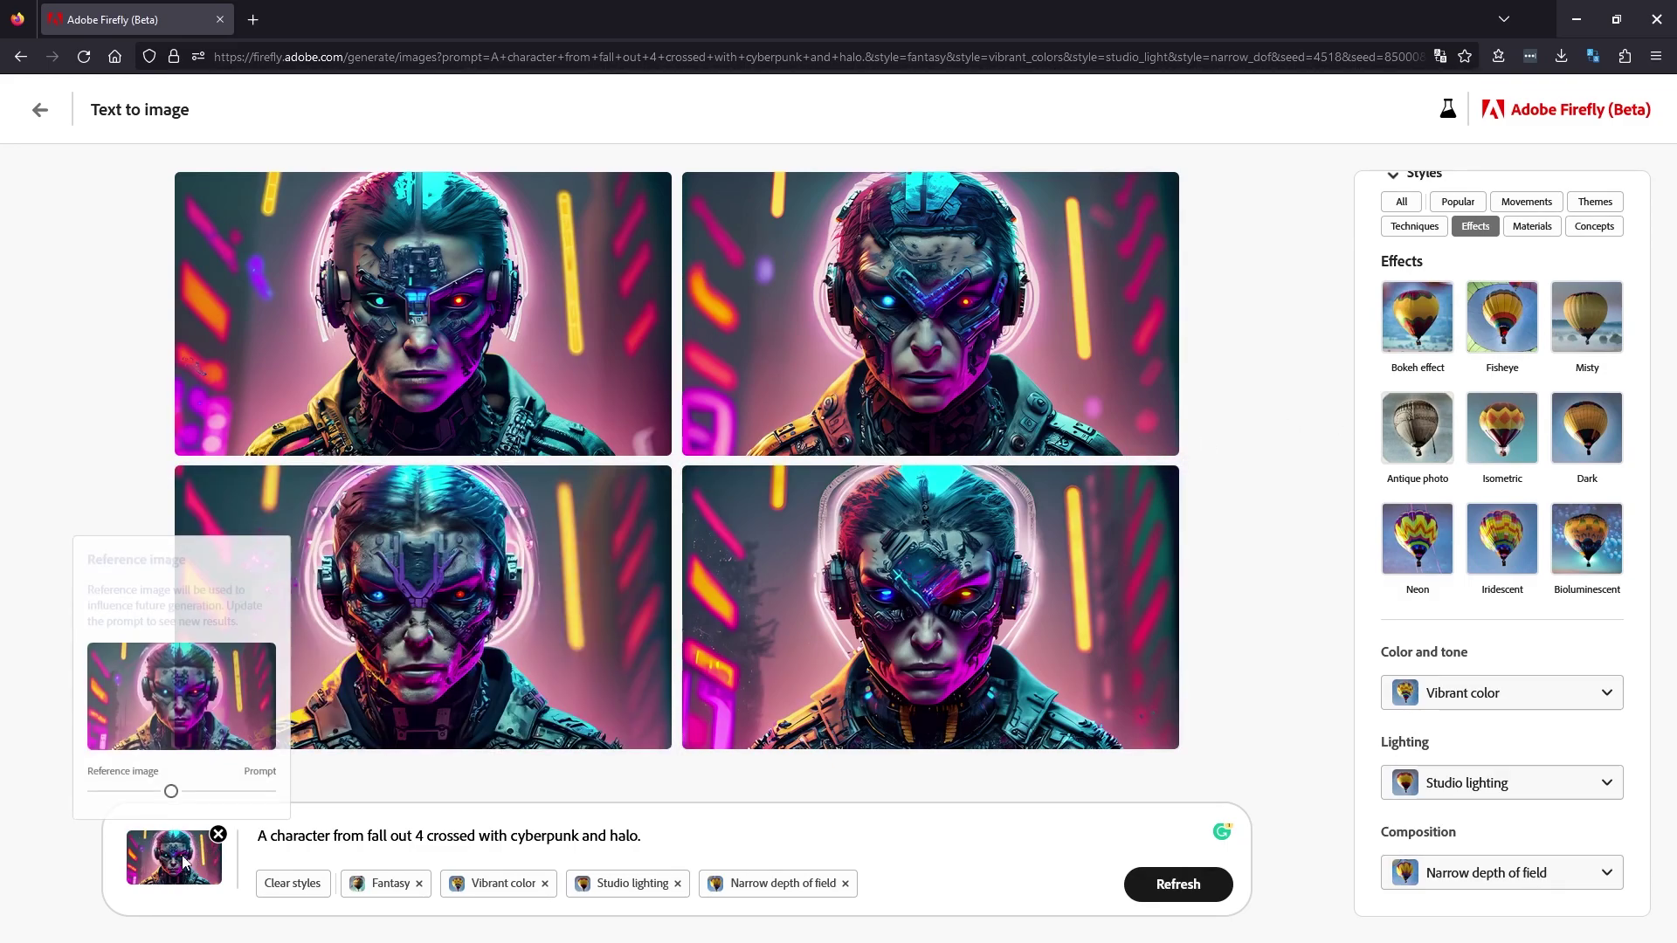
{"action": "left_click", "coordinate": [266, 790]}
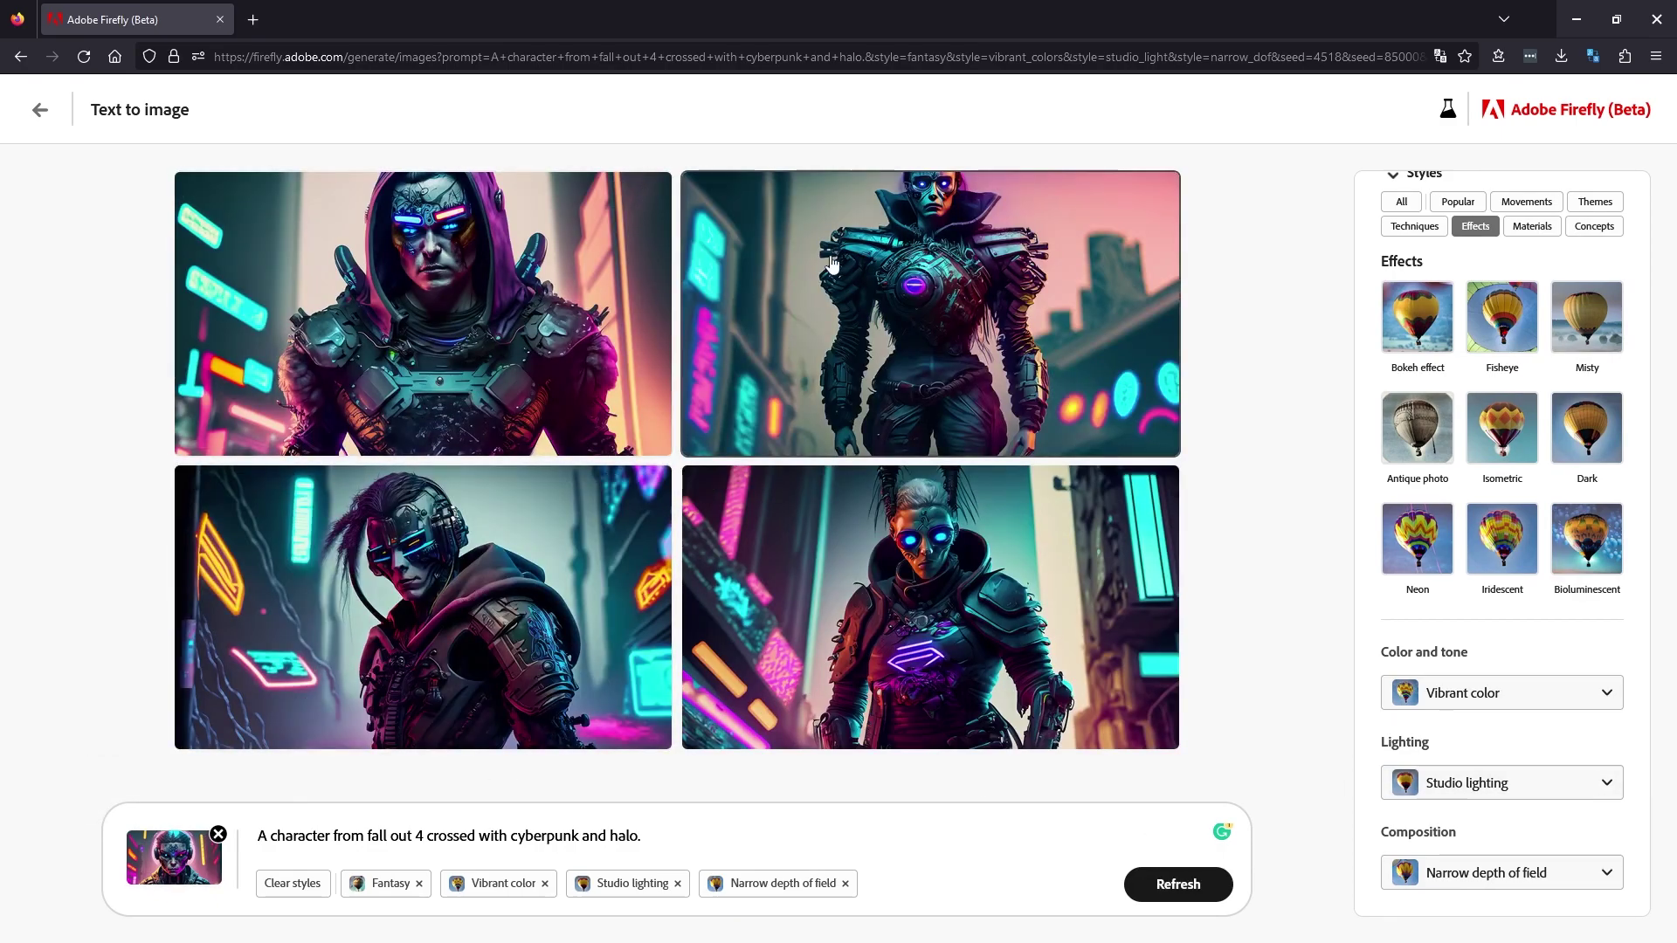
{"action": "left_click", "coordinate": [886, 270]}
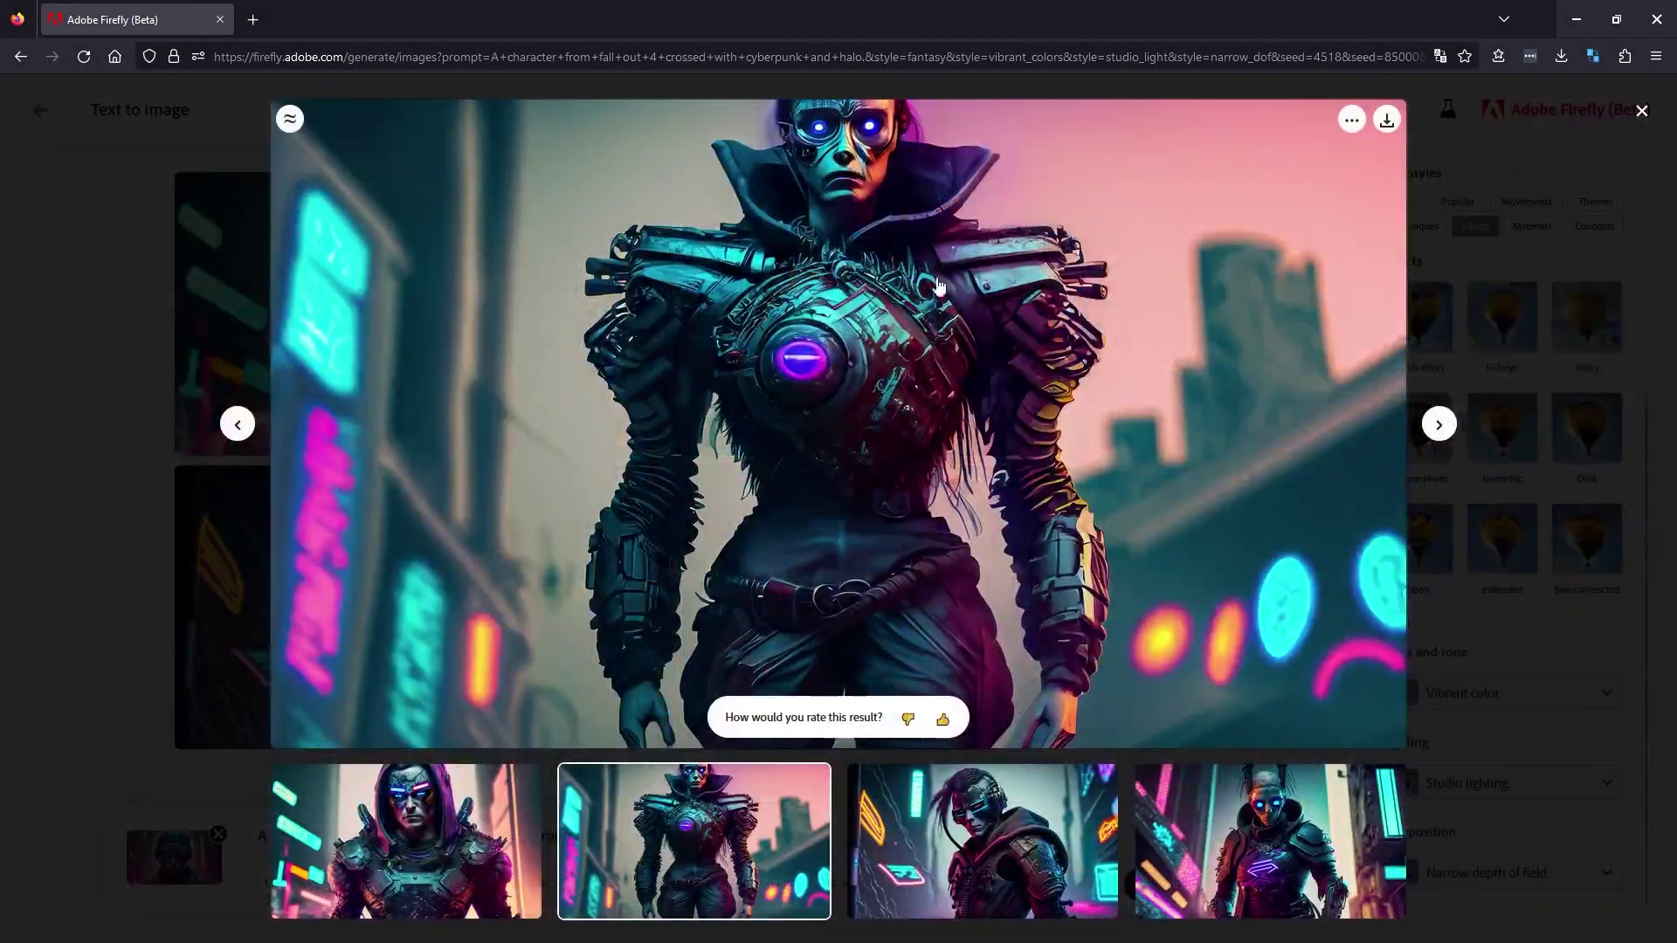
Generate similar characters and use the top-left result as the new reference image
{"action": "left_click", "coordinate": [289, 119]}
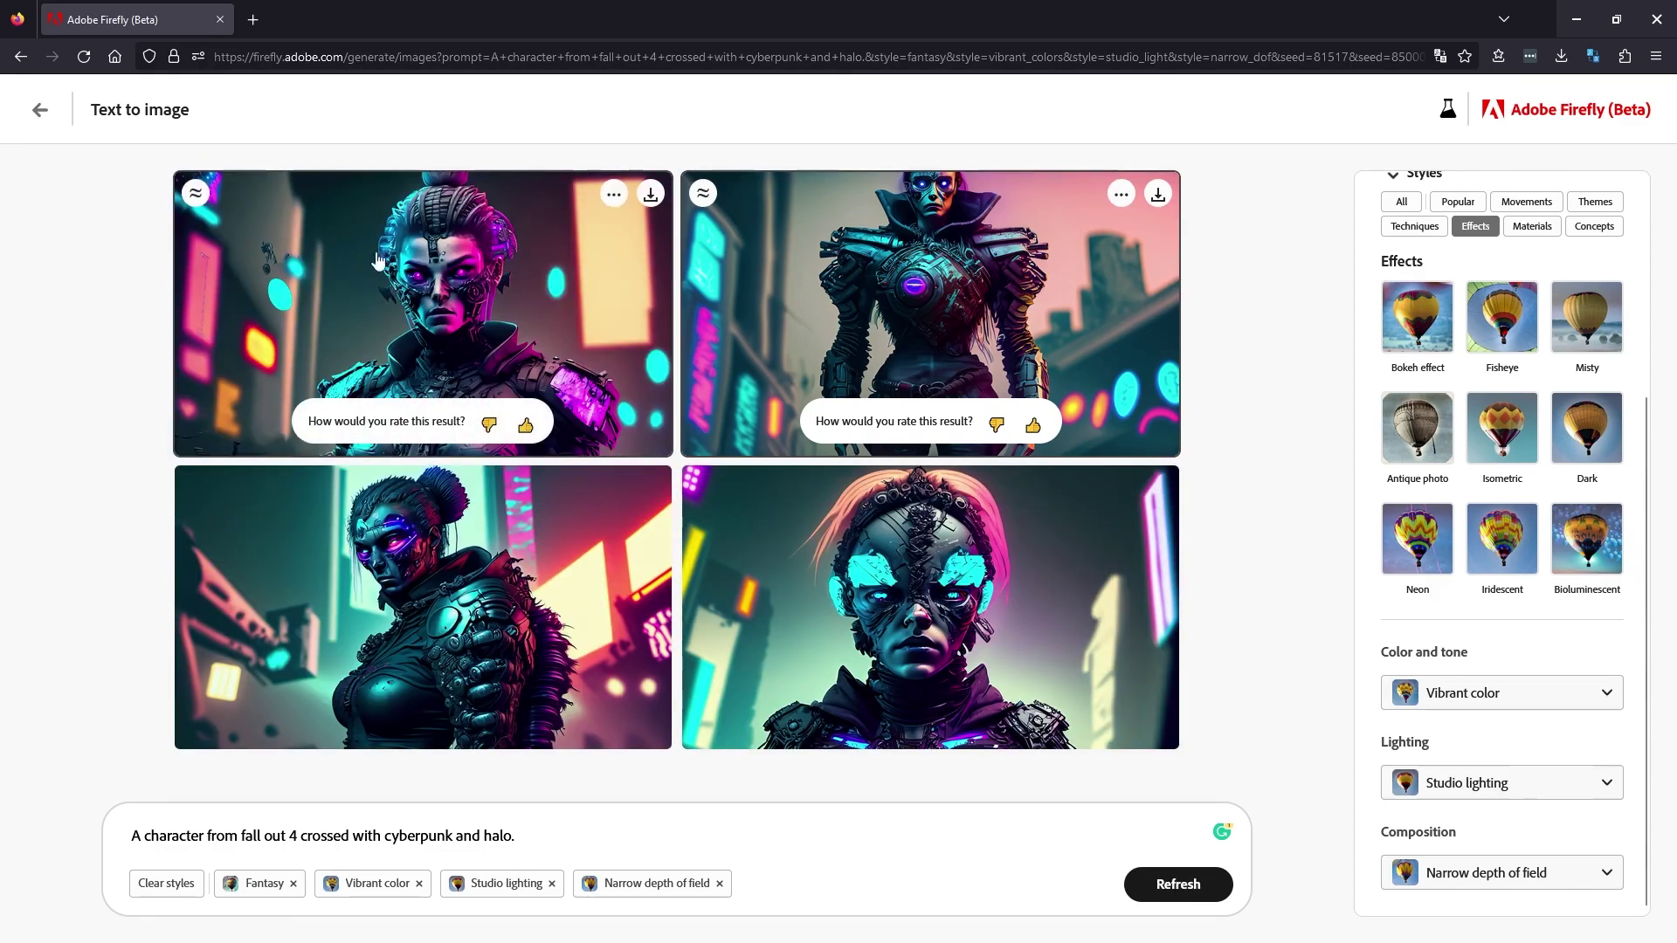
{"action": "left_click", "coordinate": [614, 194]}
{"action": "left_click", "coordinate": [662, 297]}
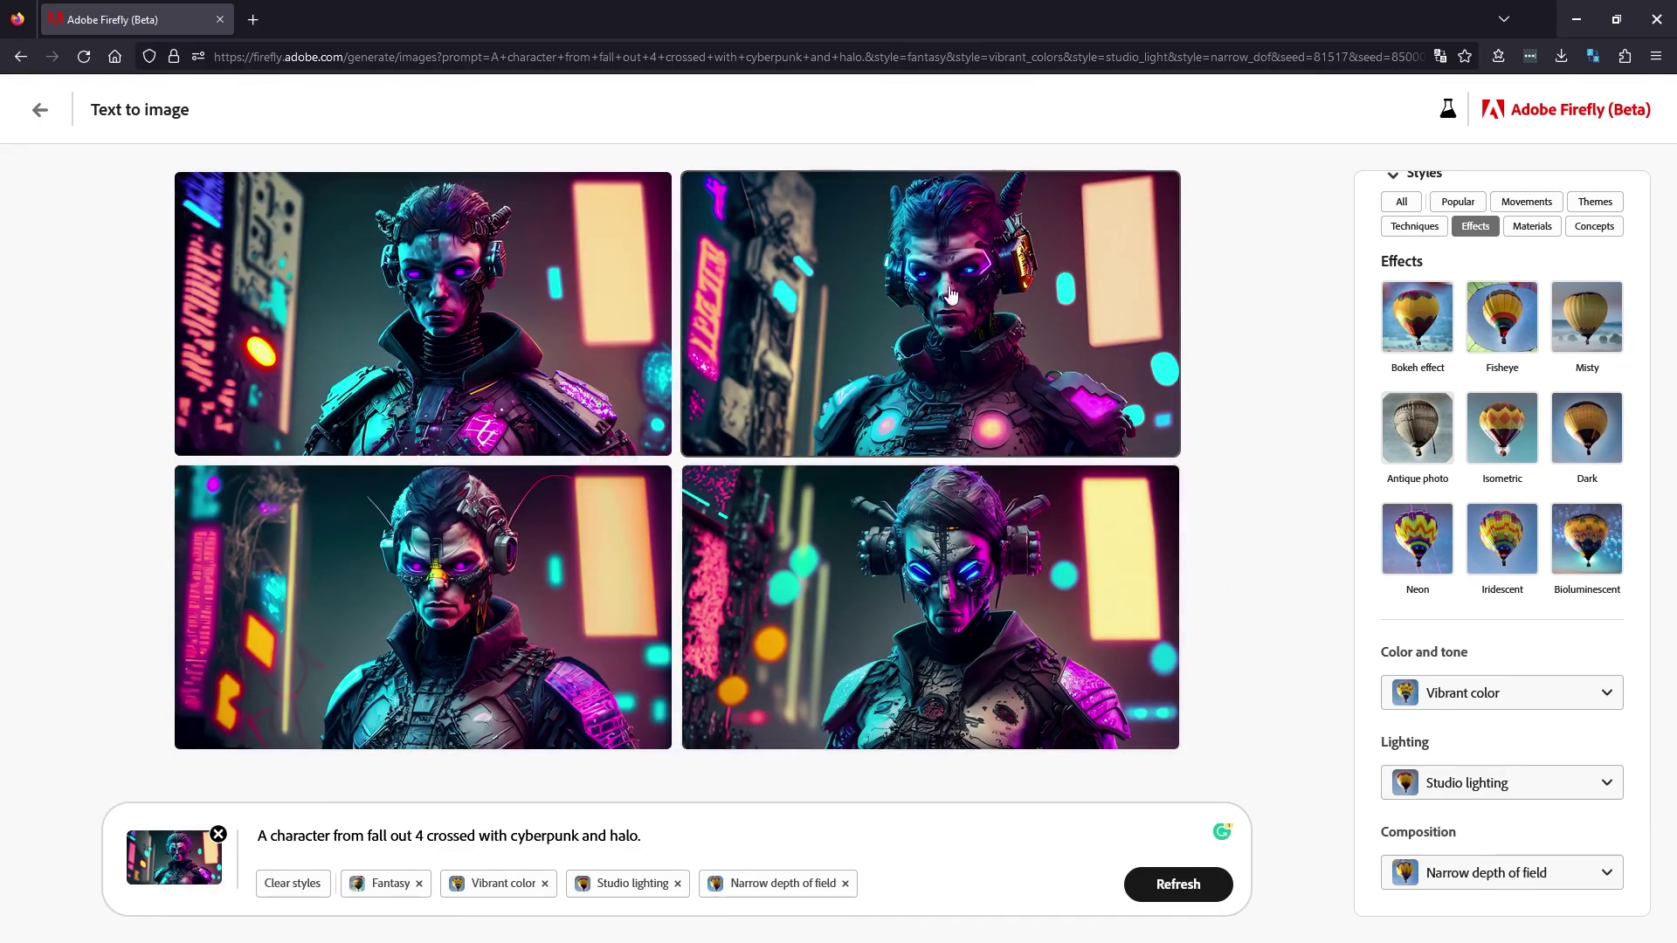
Download the bottom-right character image and show it in the Downloads folder
{"action": "mouse_move", "coordinate": [395, 383]}
{"action": "mouse_move", "coordinate": [1019, 602]}
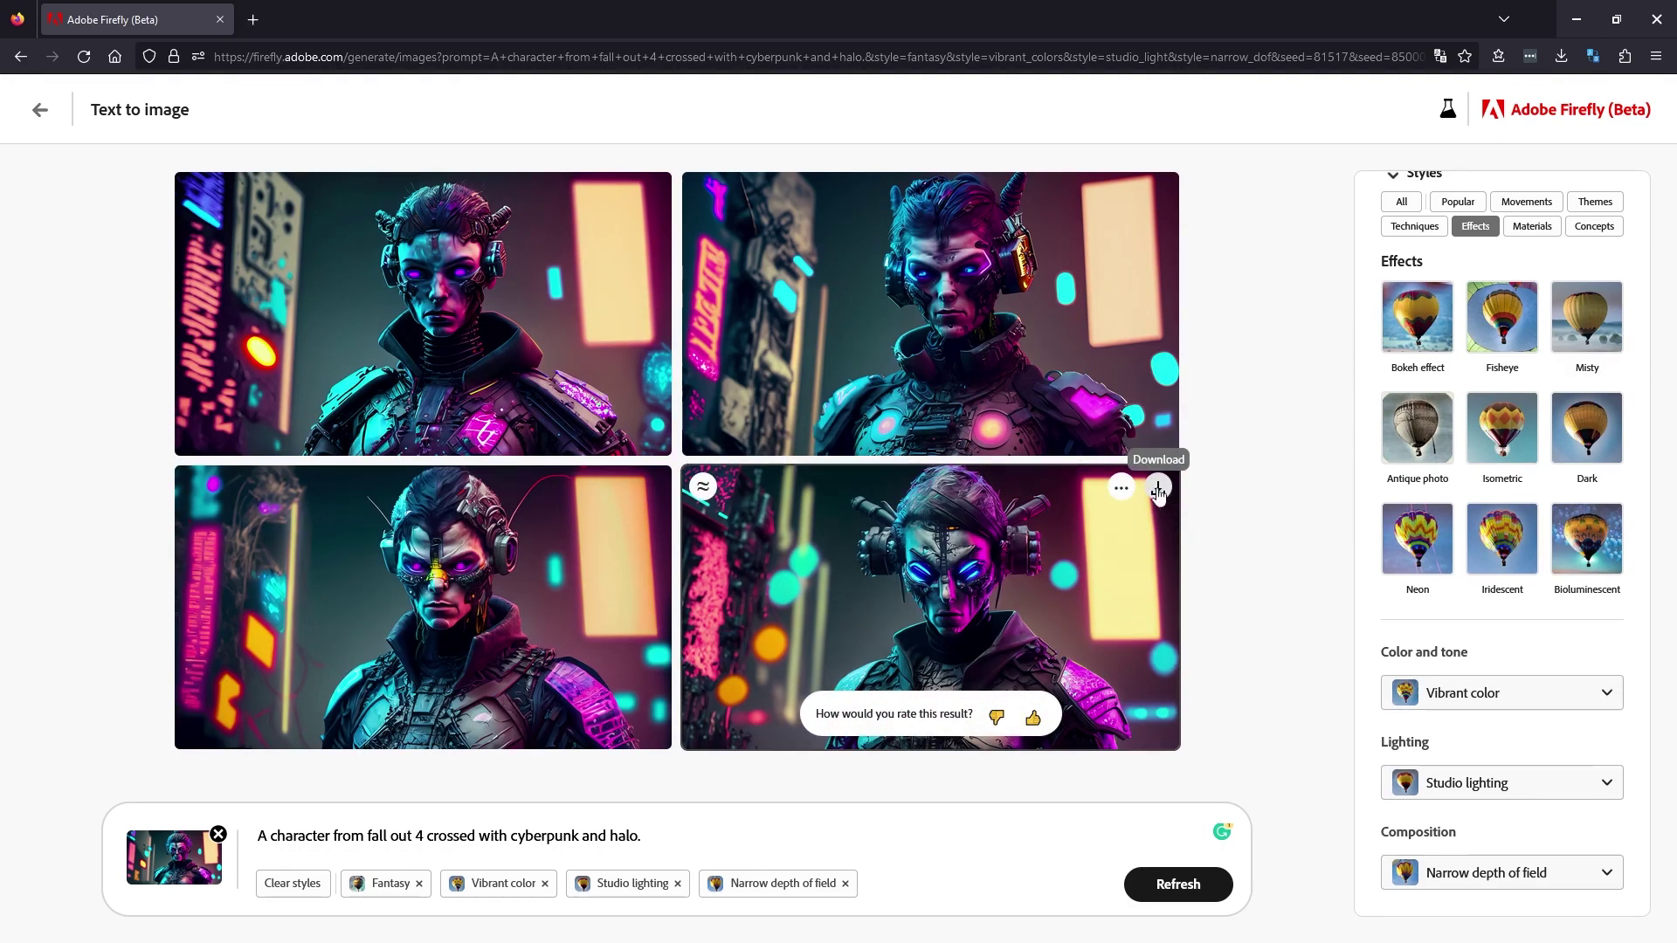
{"action": "left_click", "coordinate": [1157, 489]}
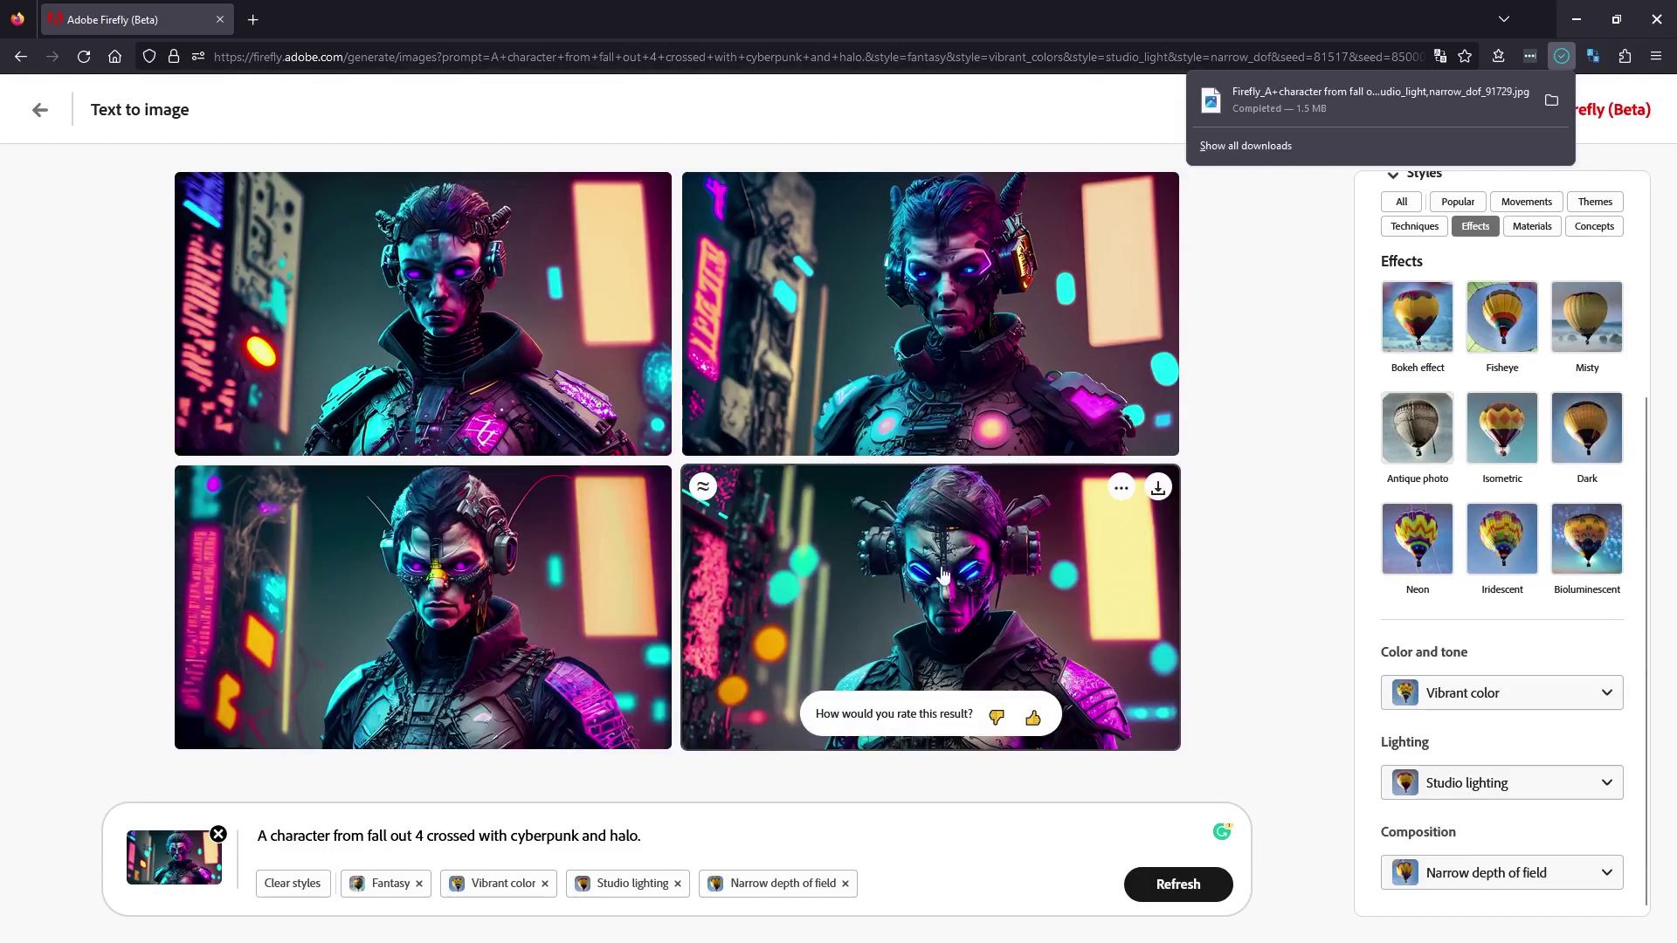
{"action": "key", "text": "super+e"}
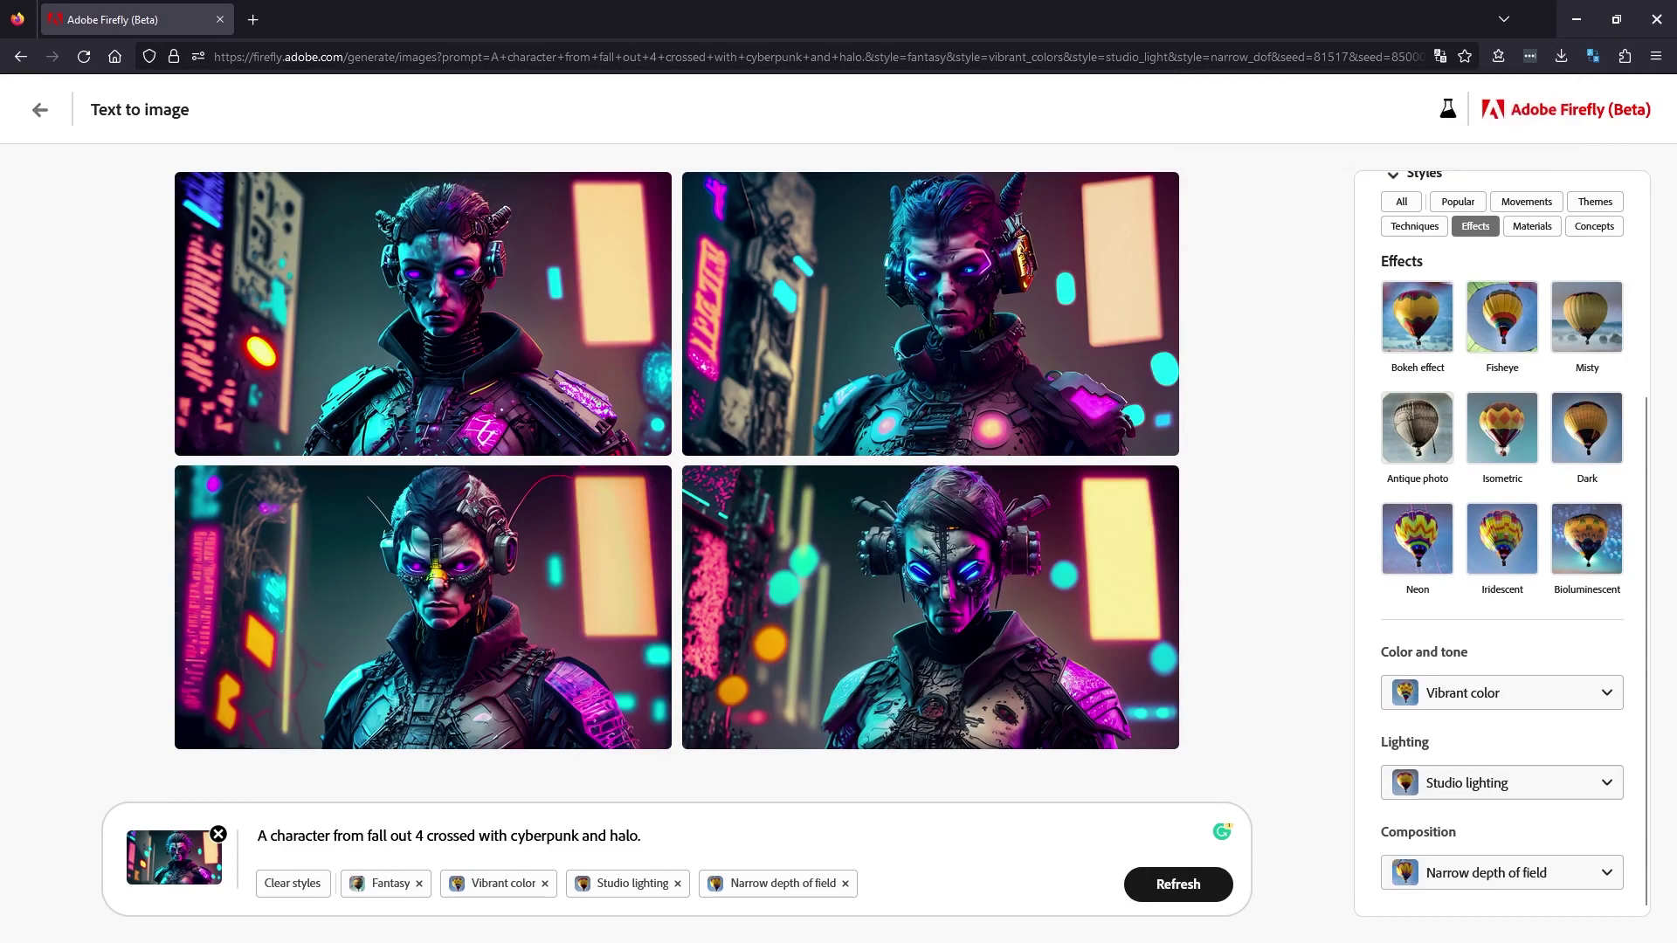
{"action": "left_click", "coordinate": [70, 251]}
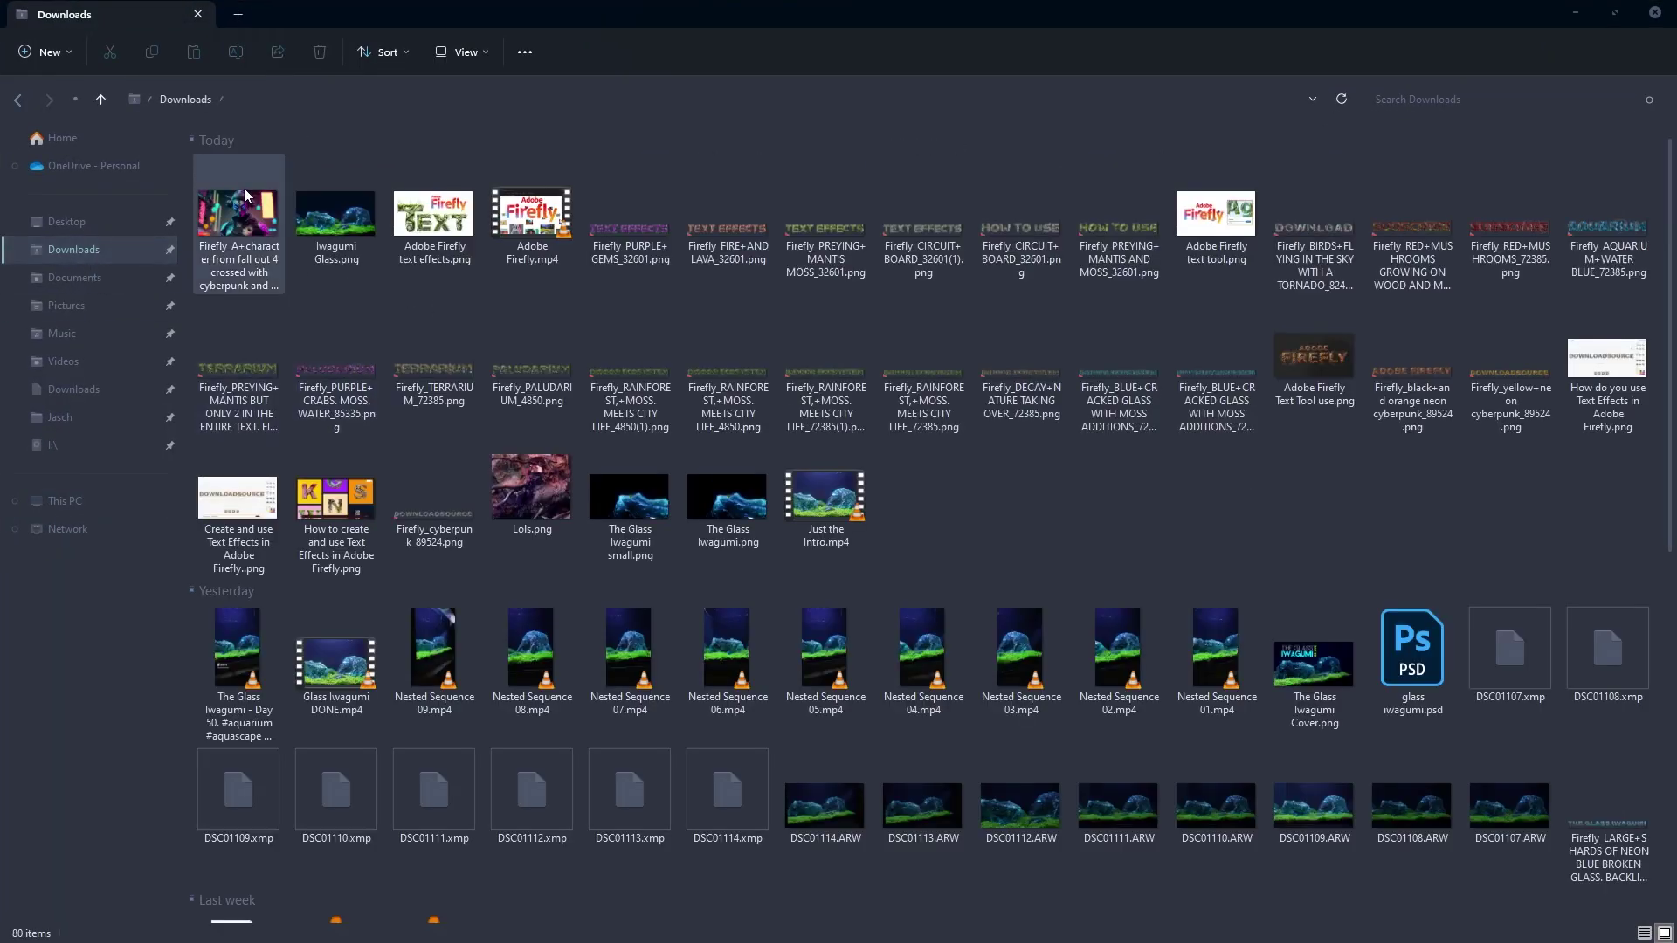
{"action": "double_click", "coordinate": [239, 229]}
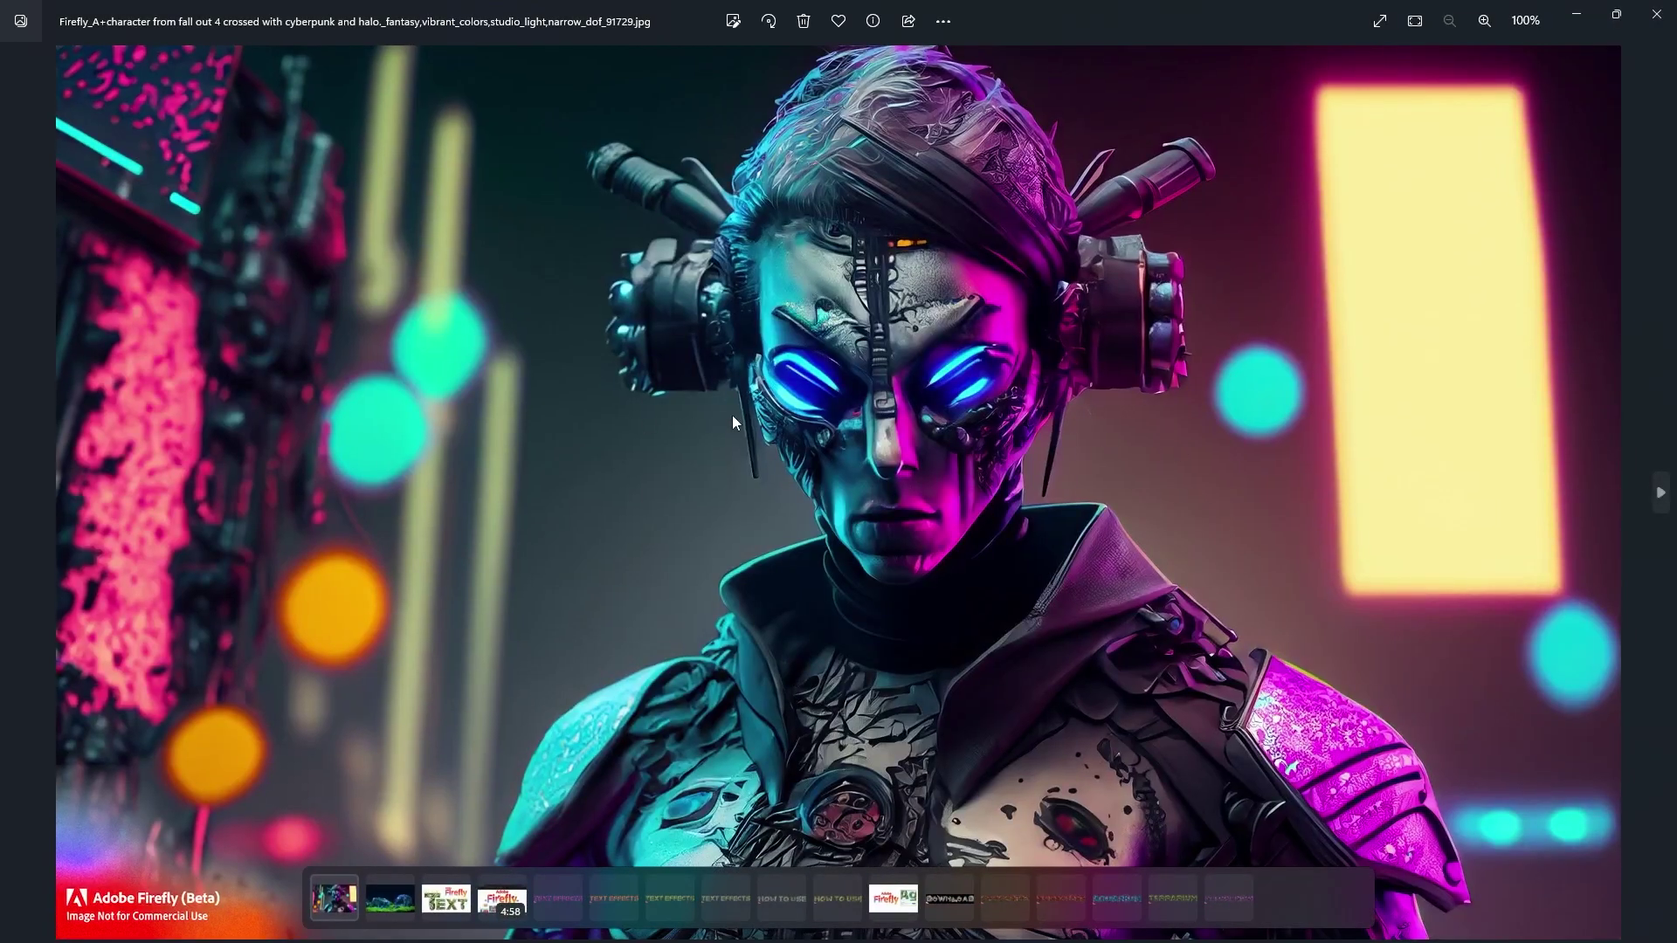
{"action": "scroll", "coordinate": [890, 338], "scroll_direction": "up", "scroll_amount": 5}
{"action": "scroll", "coordinate": [891, 338], "scroll_direction": "down", "scroll_amount": 5}
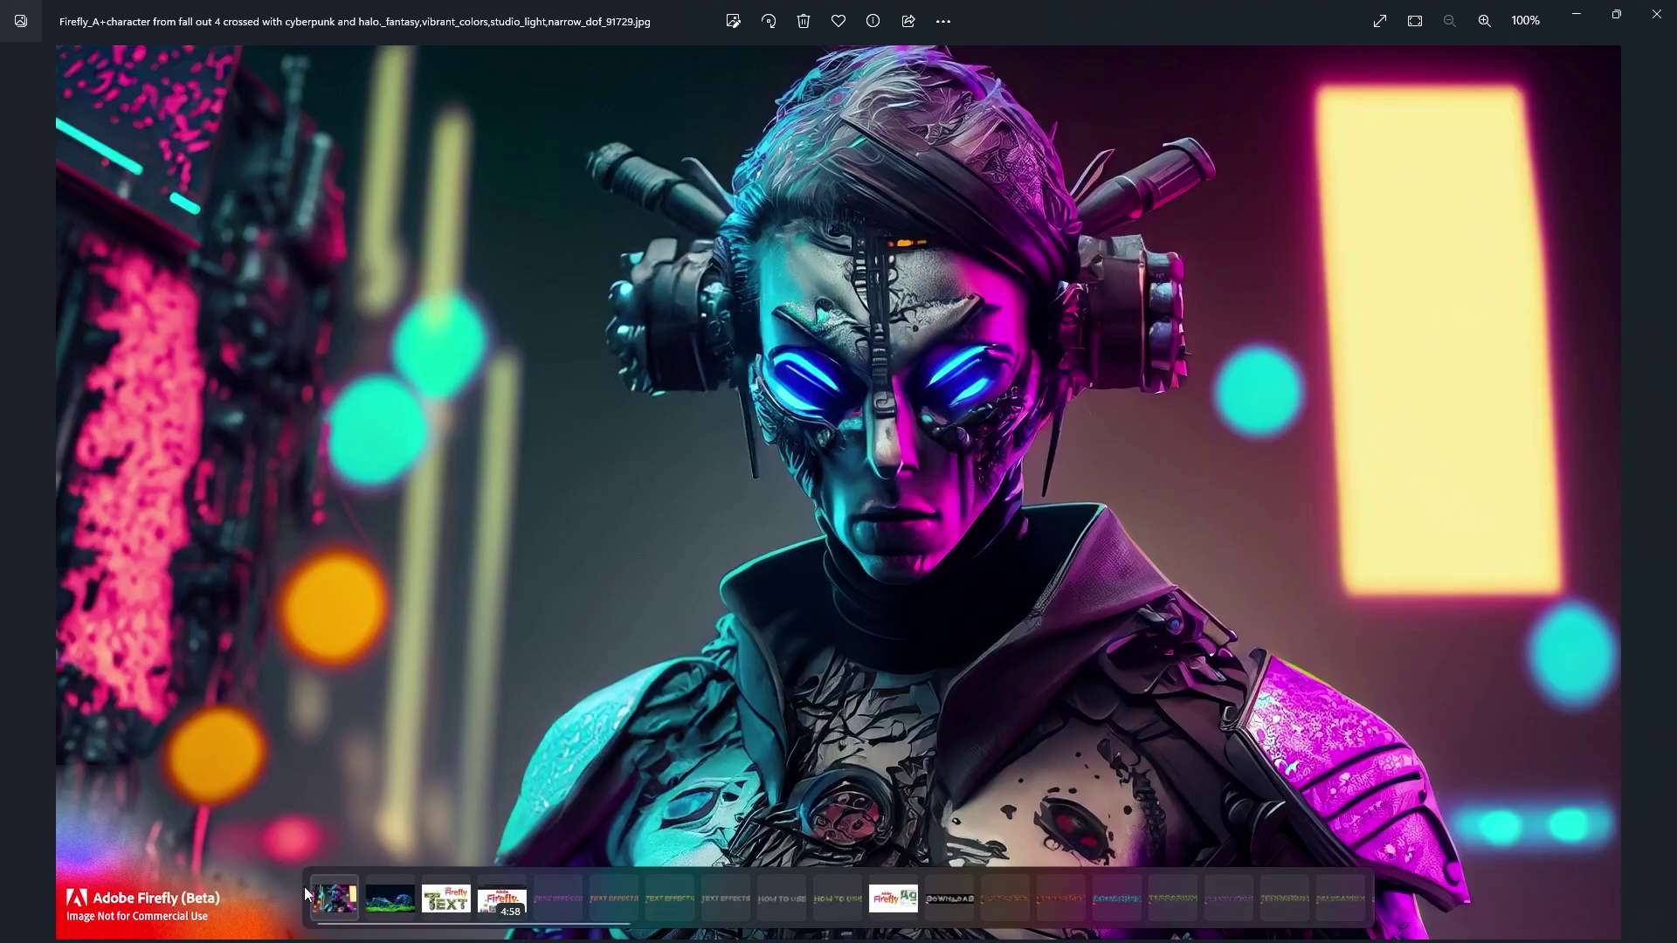
Check the downloaded JPG's Details properties: 1792 x 1024 pixels at 96 dpi
{"action": "left_click", "coordinate": [1657, 14]}
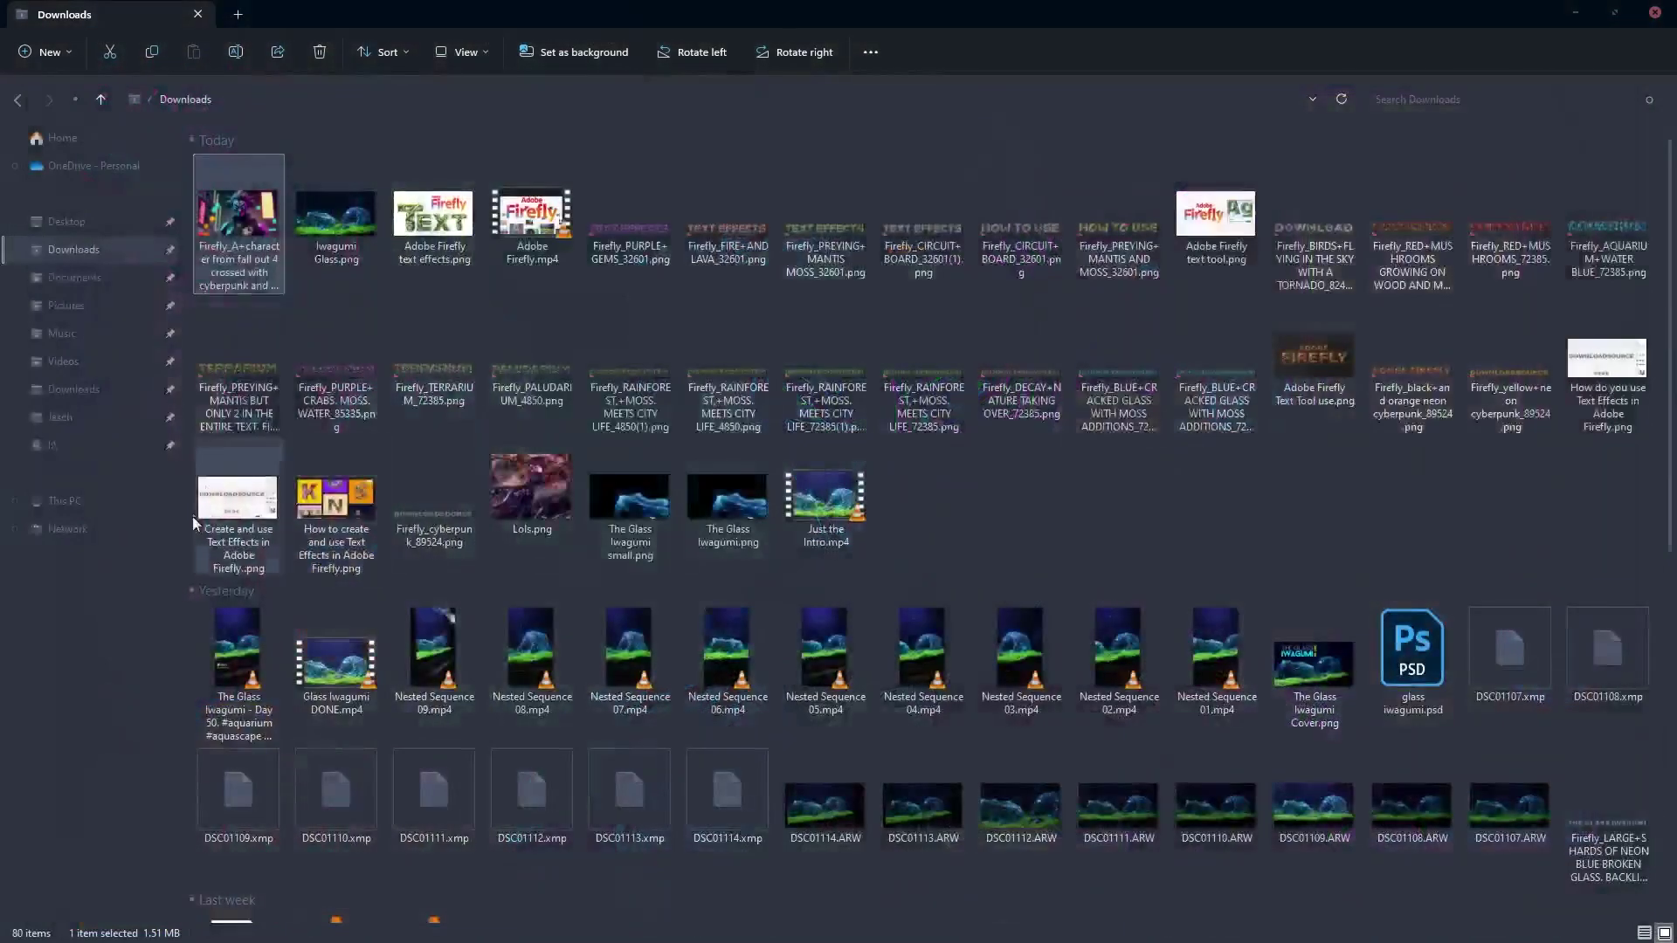
{"action": "right_click", "coordinate": [236, 200]}
{"action": "left_click", "coordinate": [337, 475]}
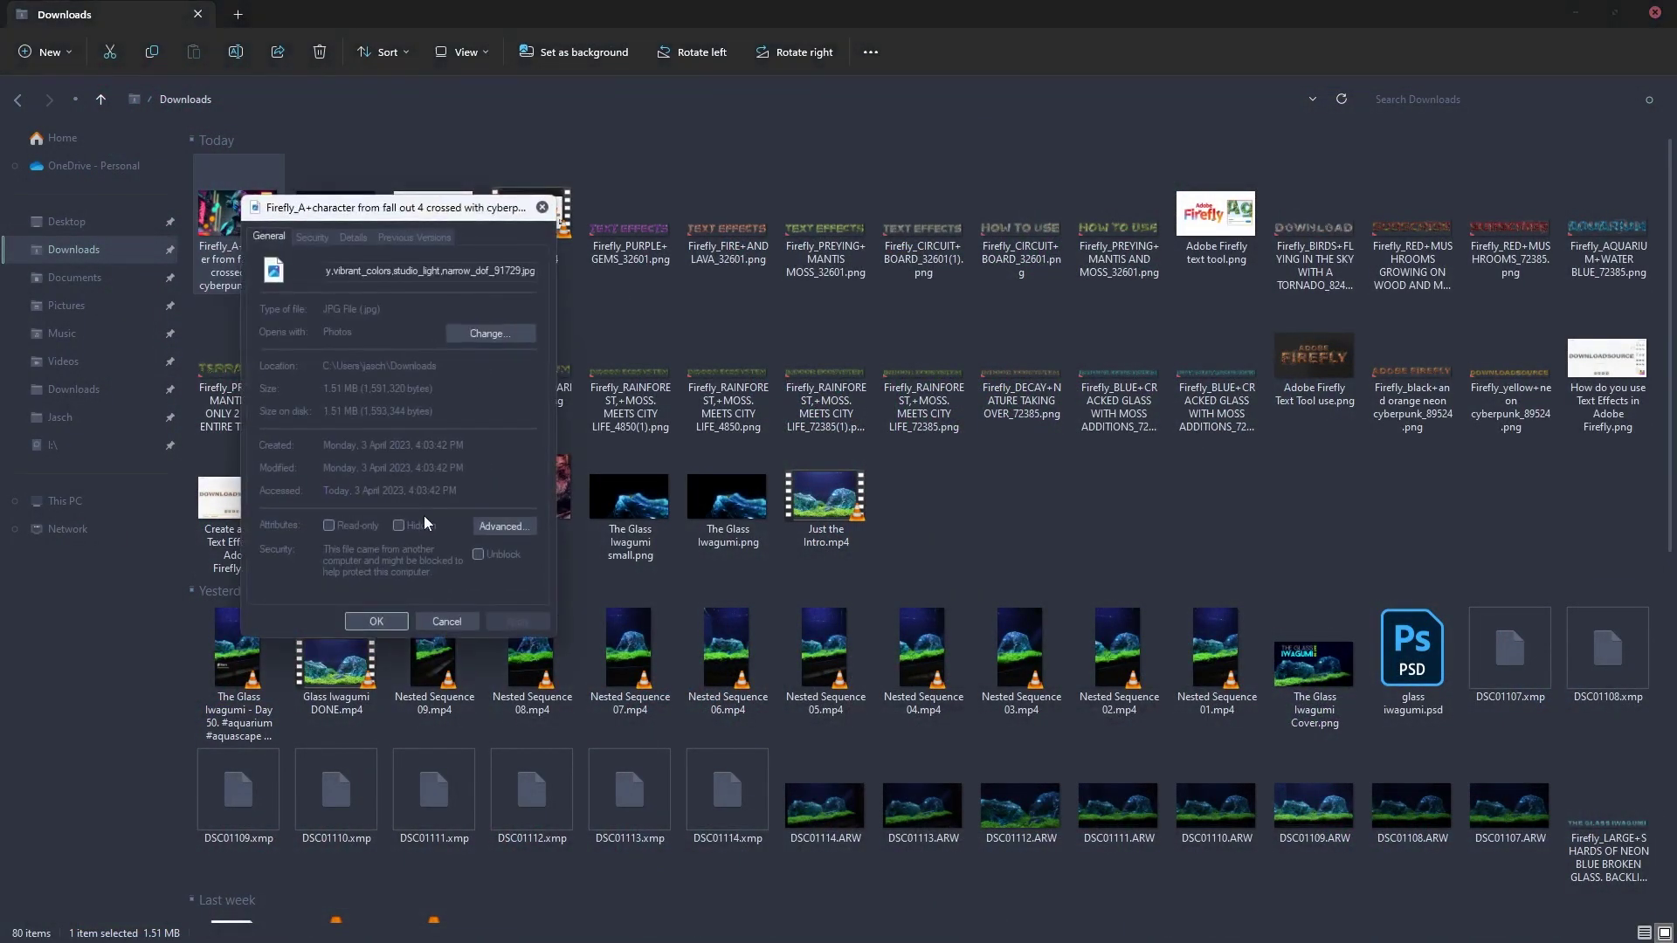
{"action": "left_click", "coordinate": [351, 238]}
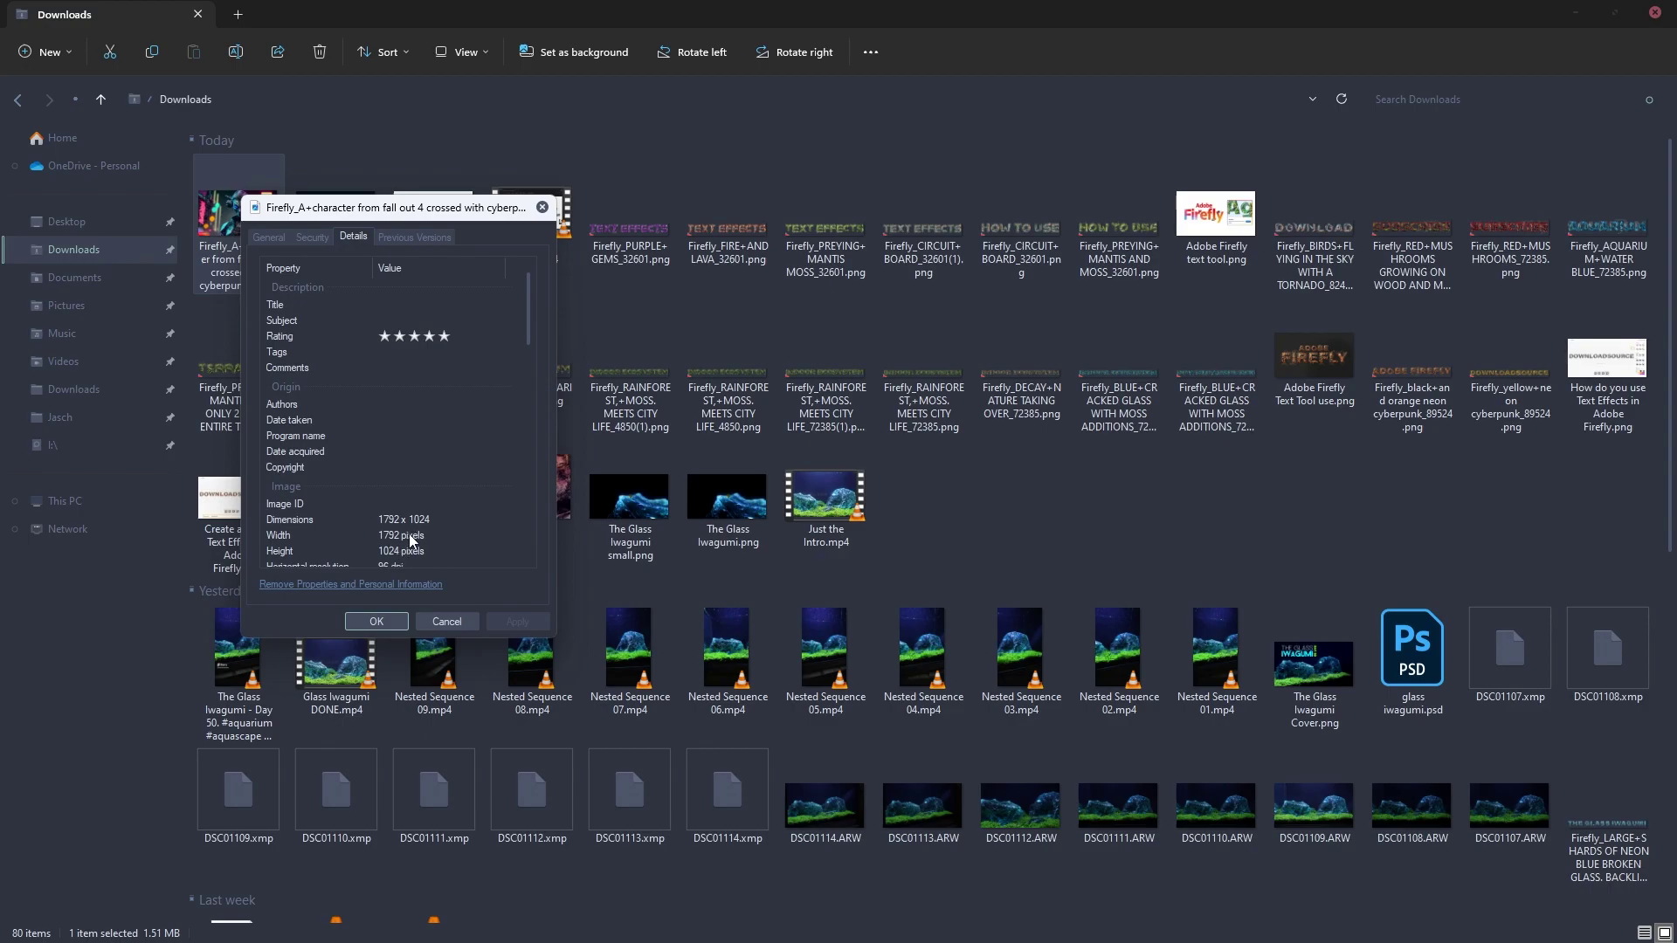
{"action": "scroll", "coordinate": [470, 428], "scroll_direction": "down", "scroll_amount": 1}
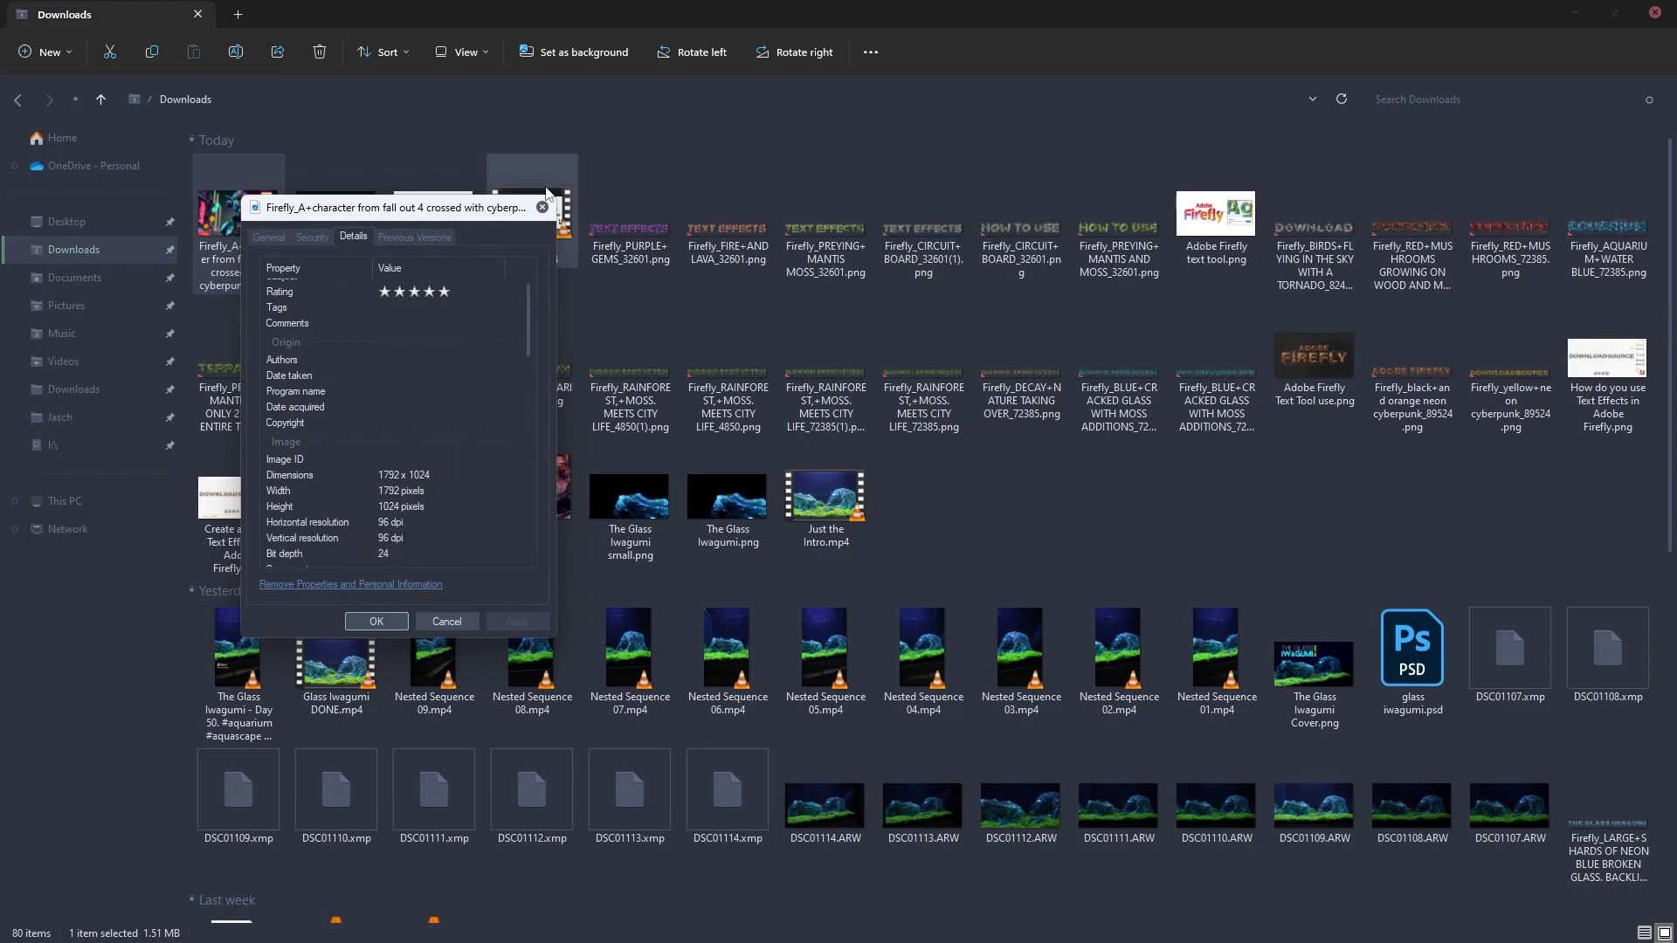
{"action": "left_click", "coordinate": [375, 621]}
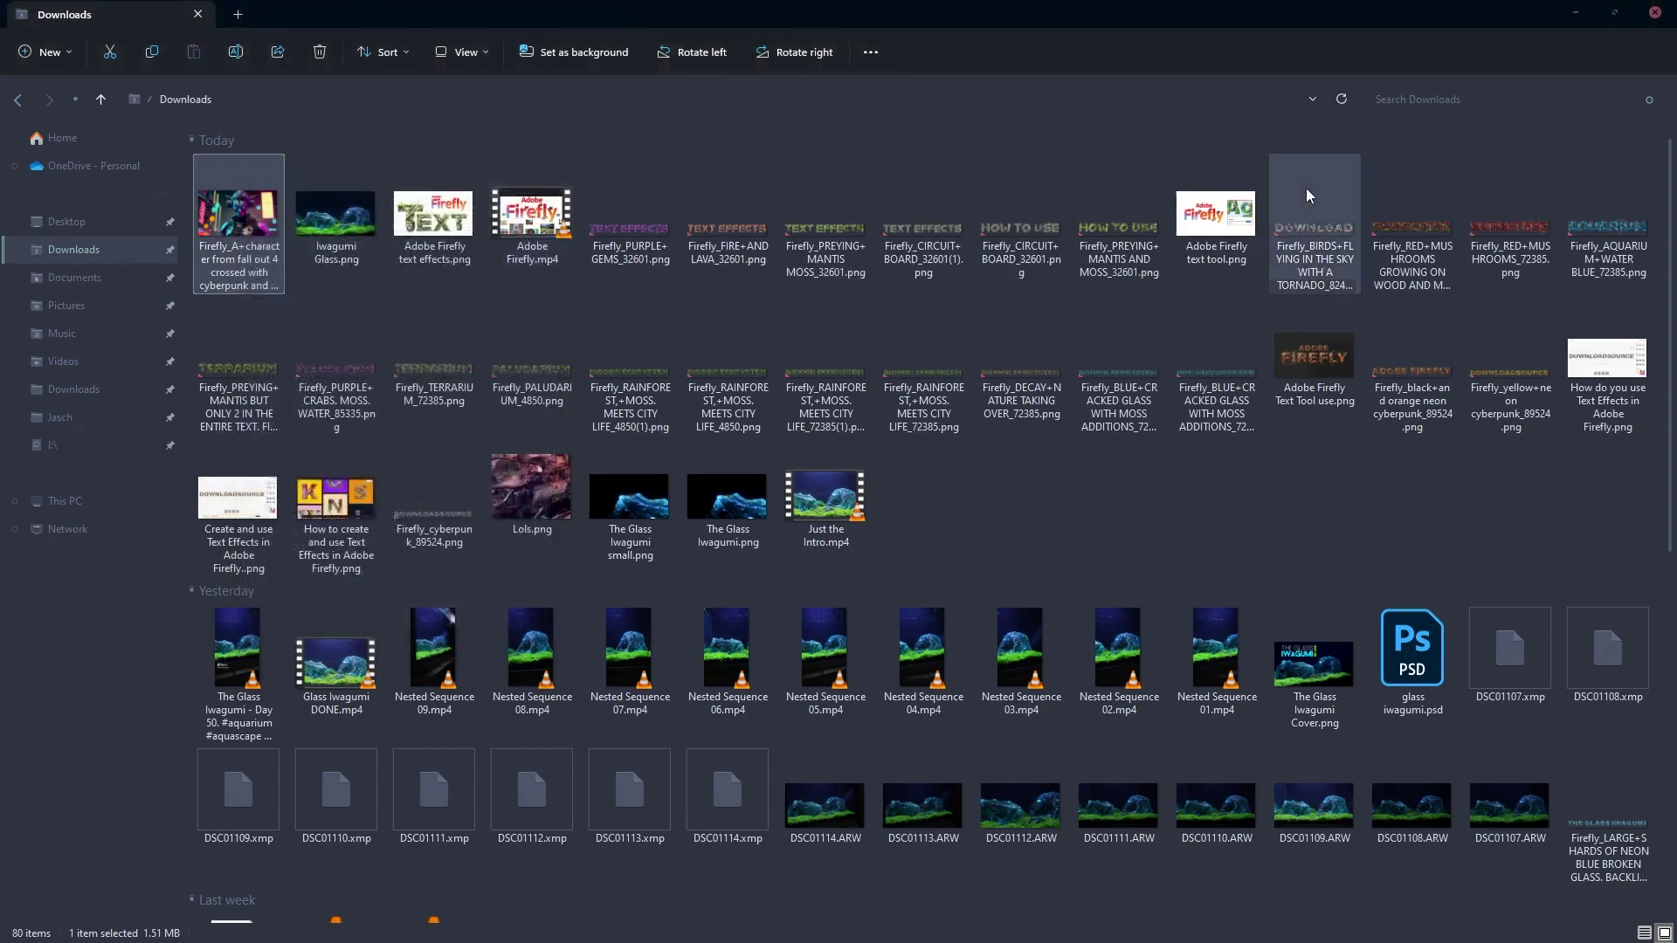
Return to Firefly and select the last words of the prompt text
{"action": "left_click", "coordinate": [1655, 14]}
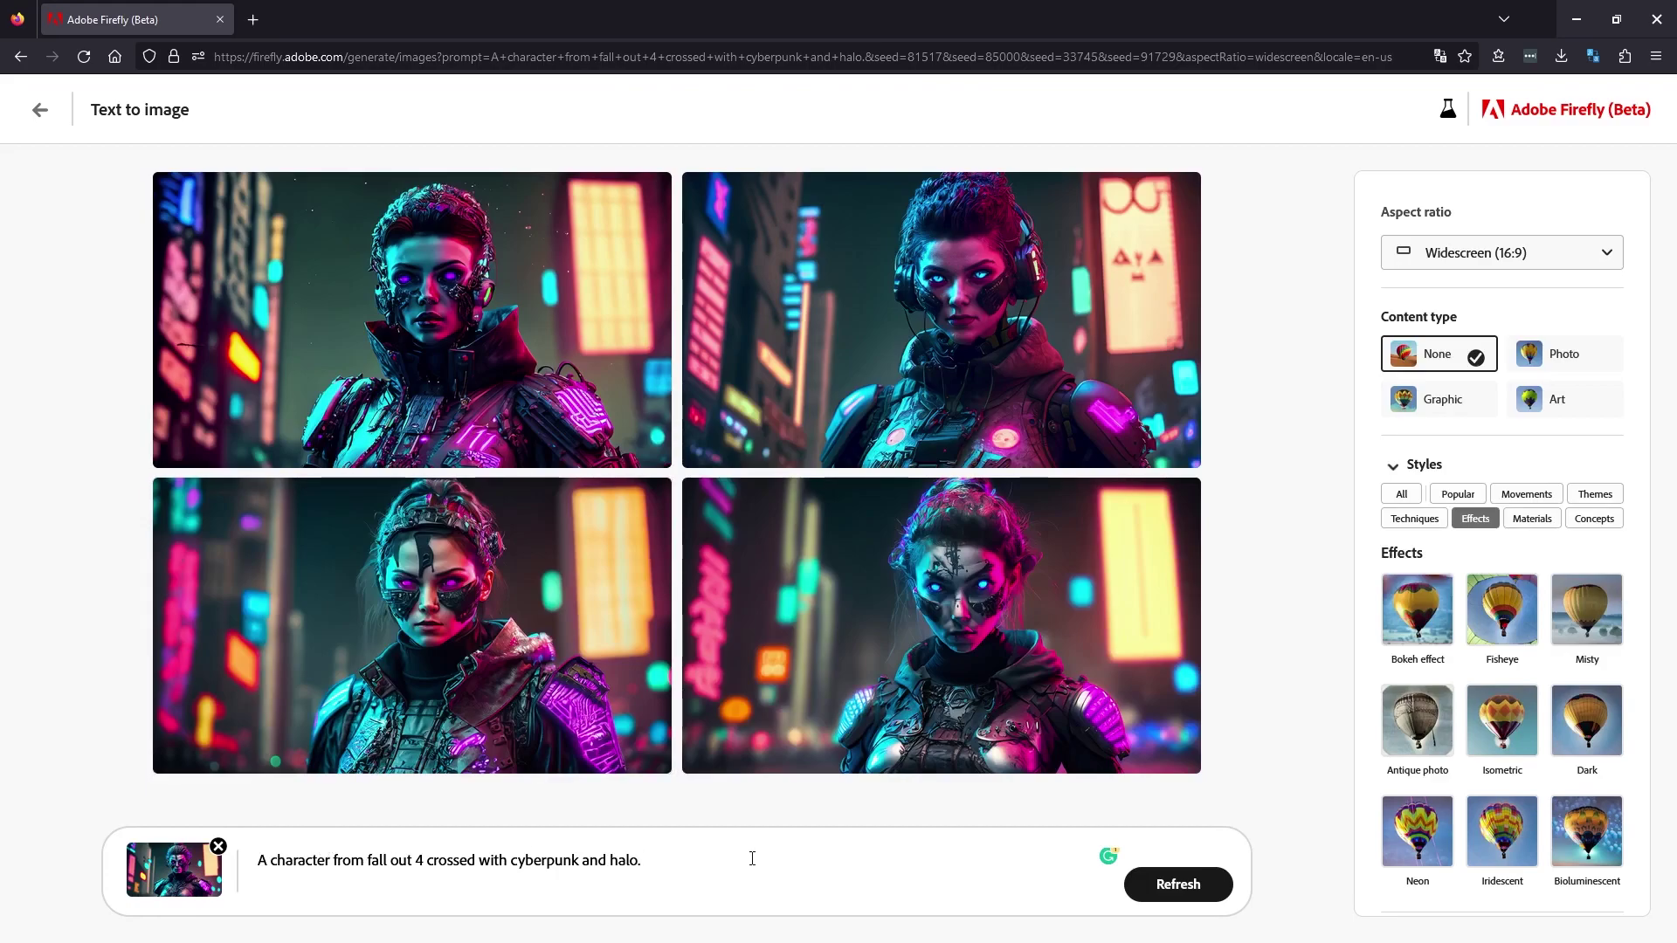
{"action": "left_click", "coordinate": [707, 859]}
{"action": "left_click_drag", "start_coordinate": [707, 859], "coordinate": [642, 875]}
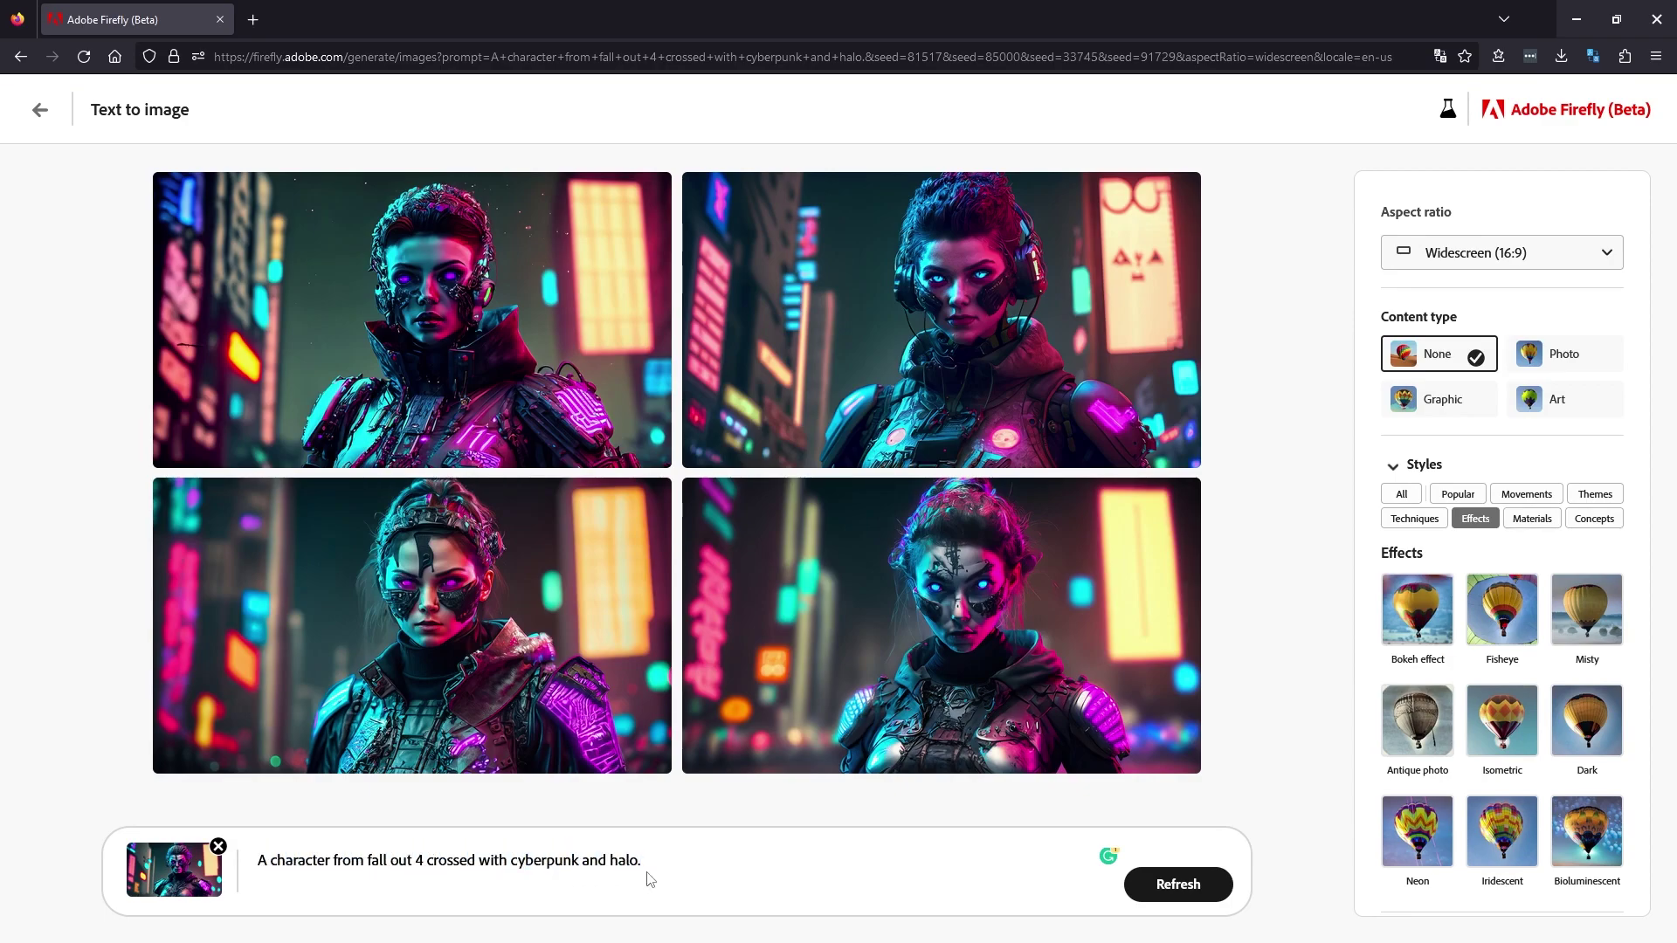